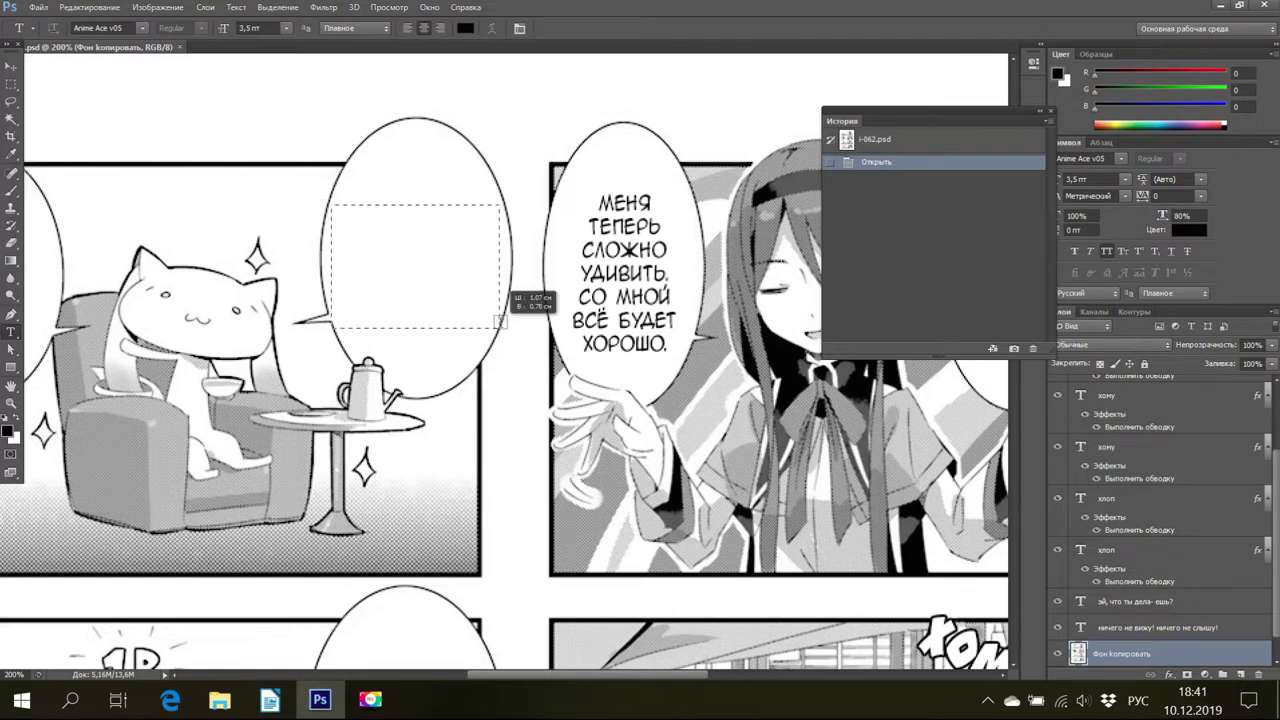
Add a text frame about 1.1 by 0.8 cm in the empty bubble near the teapot, enable faux bold and paste the copied greeting line.
key("Escape")
left_click(504, 322)
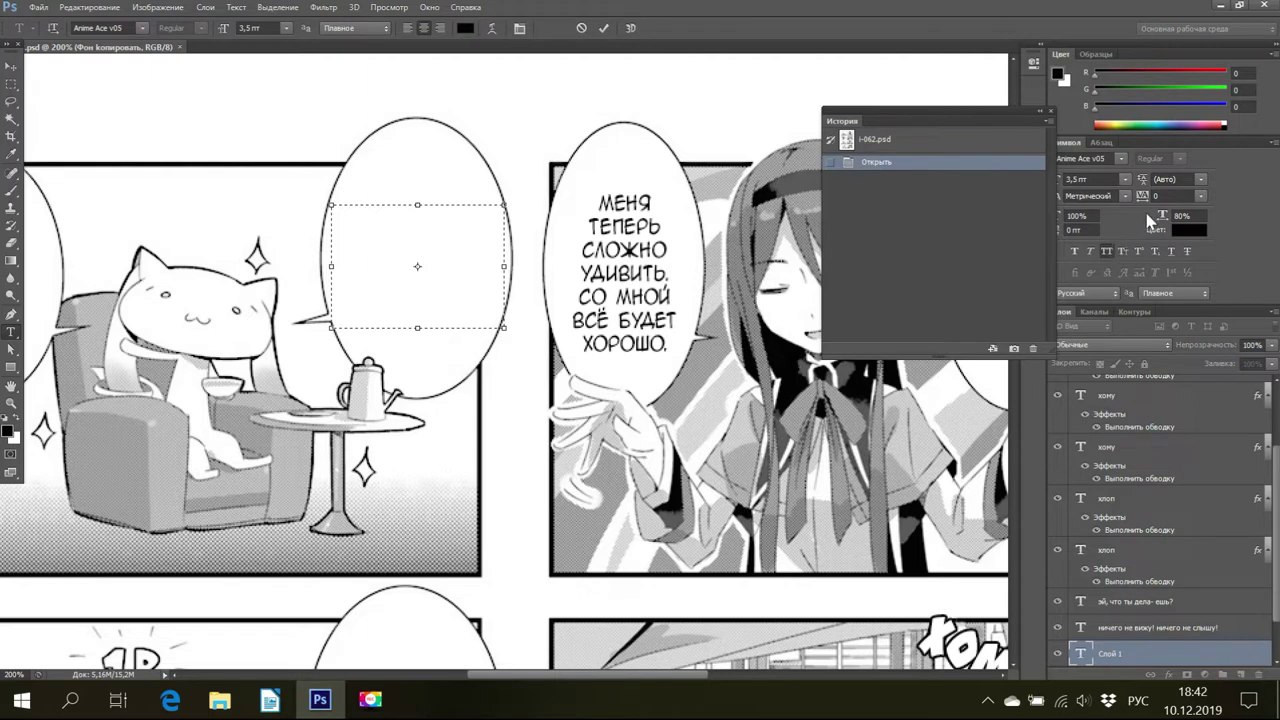
left_click(1074, 251)
right_click(421, 231)
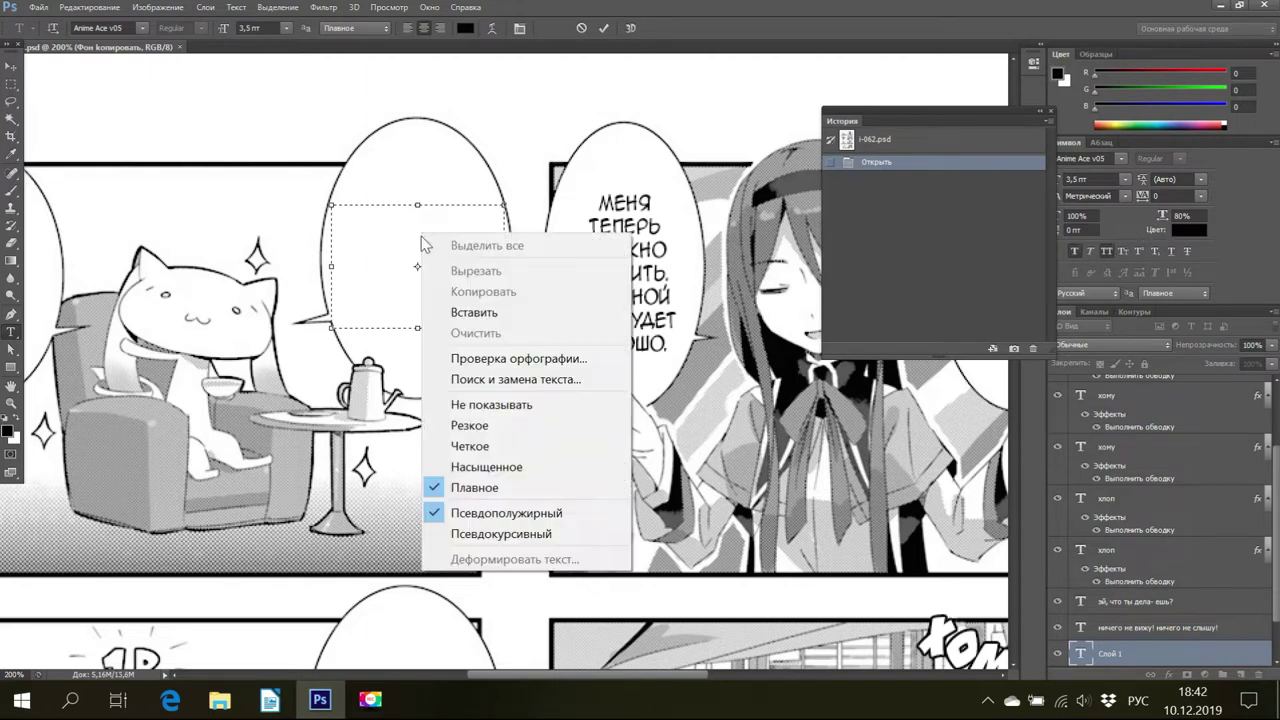
left_click(455, 314)
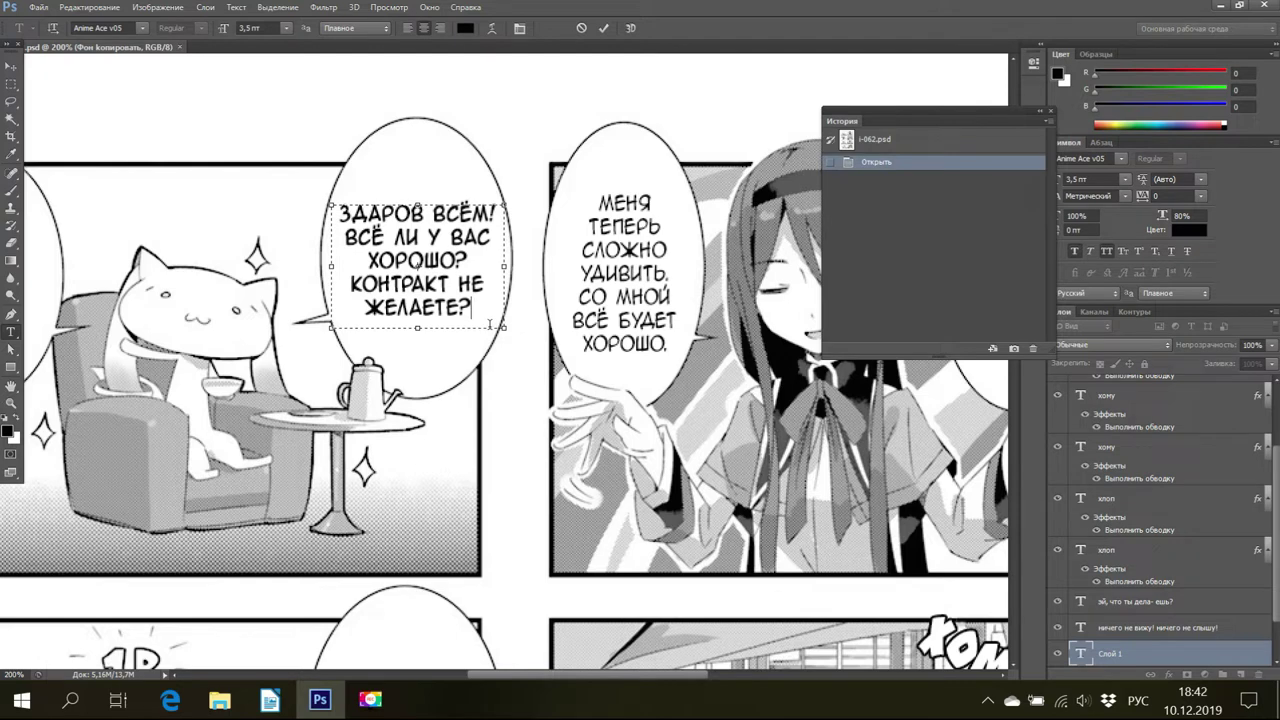
Set the font size of the whole pasted greeting text to 3,3 pt.
key("ctrl+a")
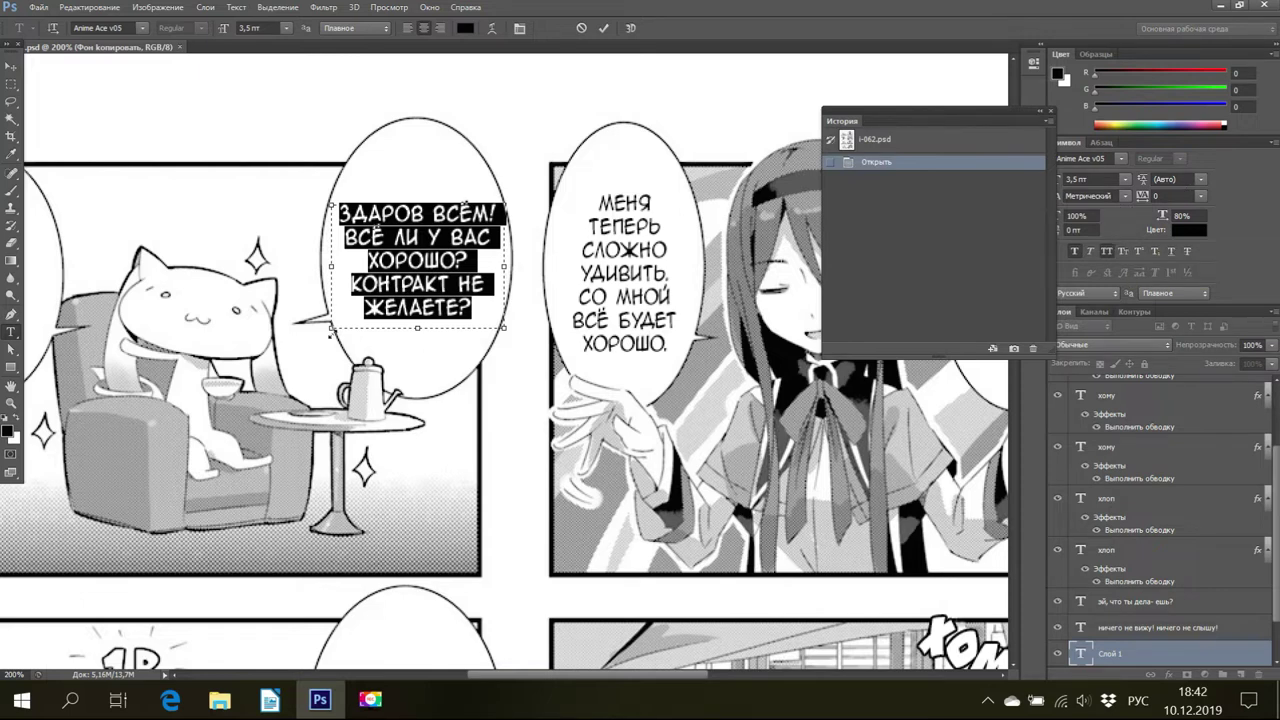
left_click(466, 312)
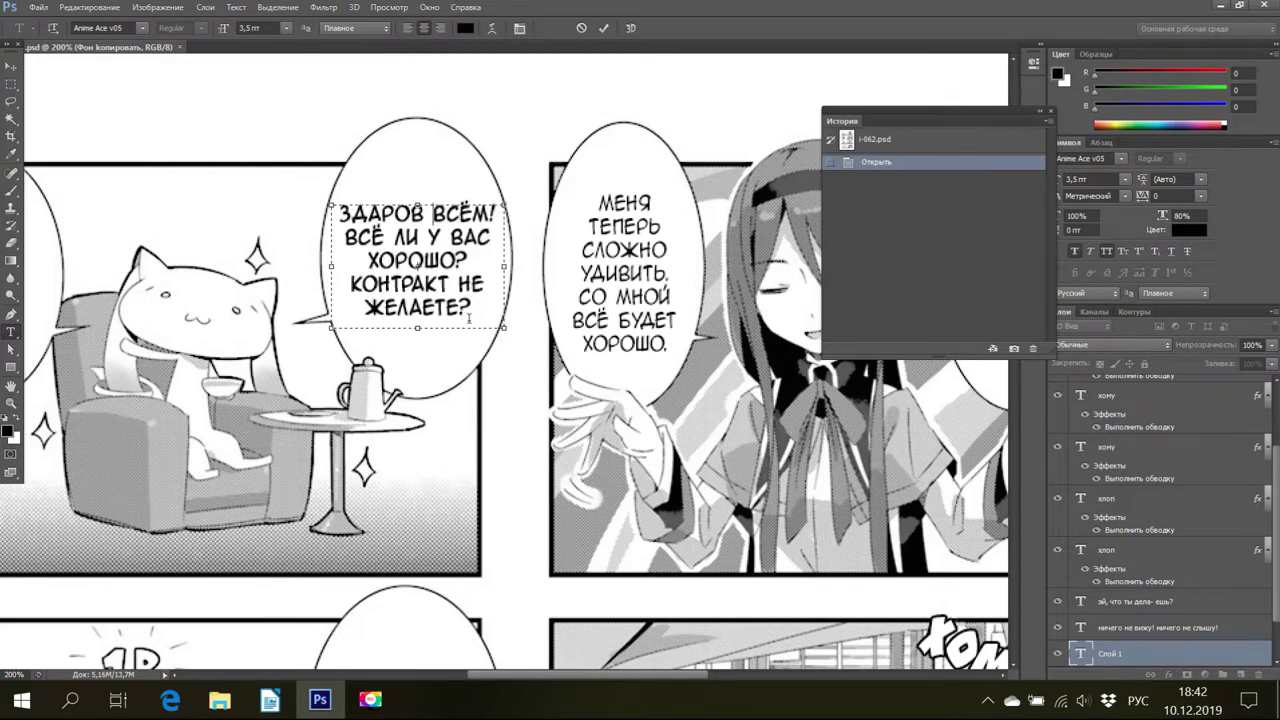
left_click_drag(470, 312, 410, 284)
key("ctrl+a")
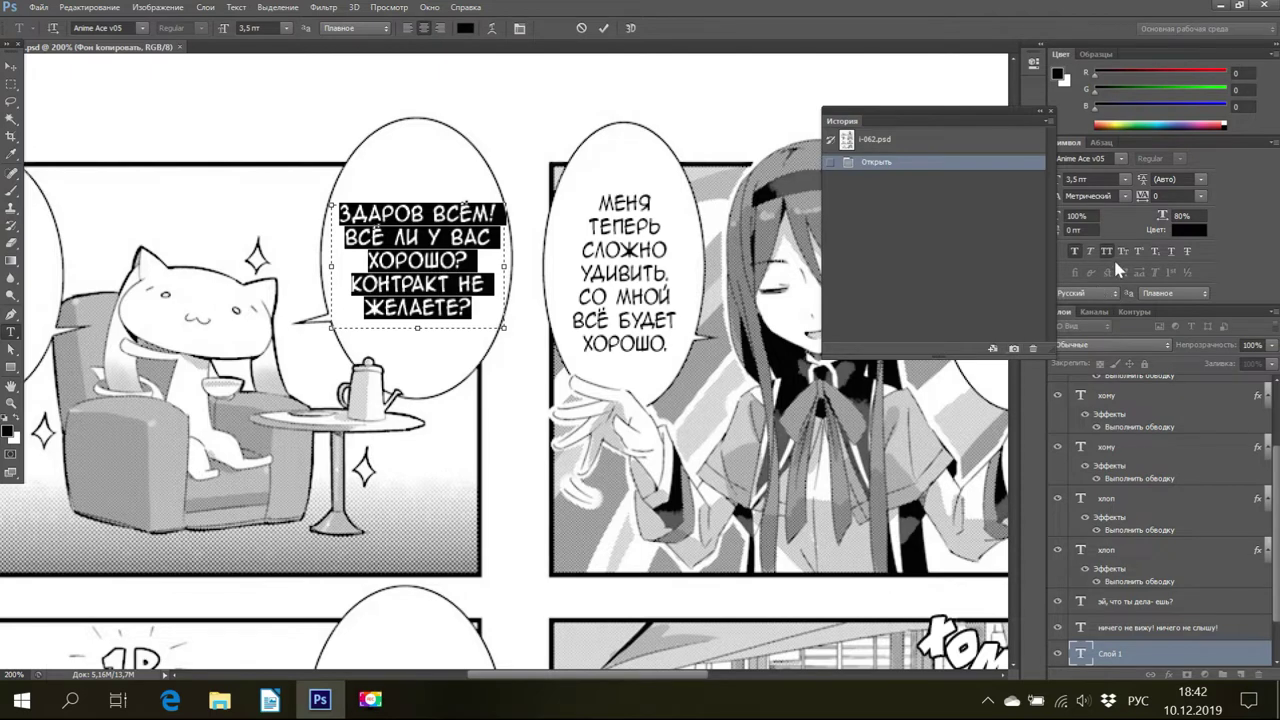
left_click(1180, 216)
left_click(1071, 178)
left_click_drag(1071, 178, 1055, 179)
type("3,3")
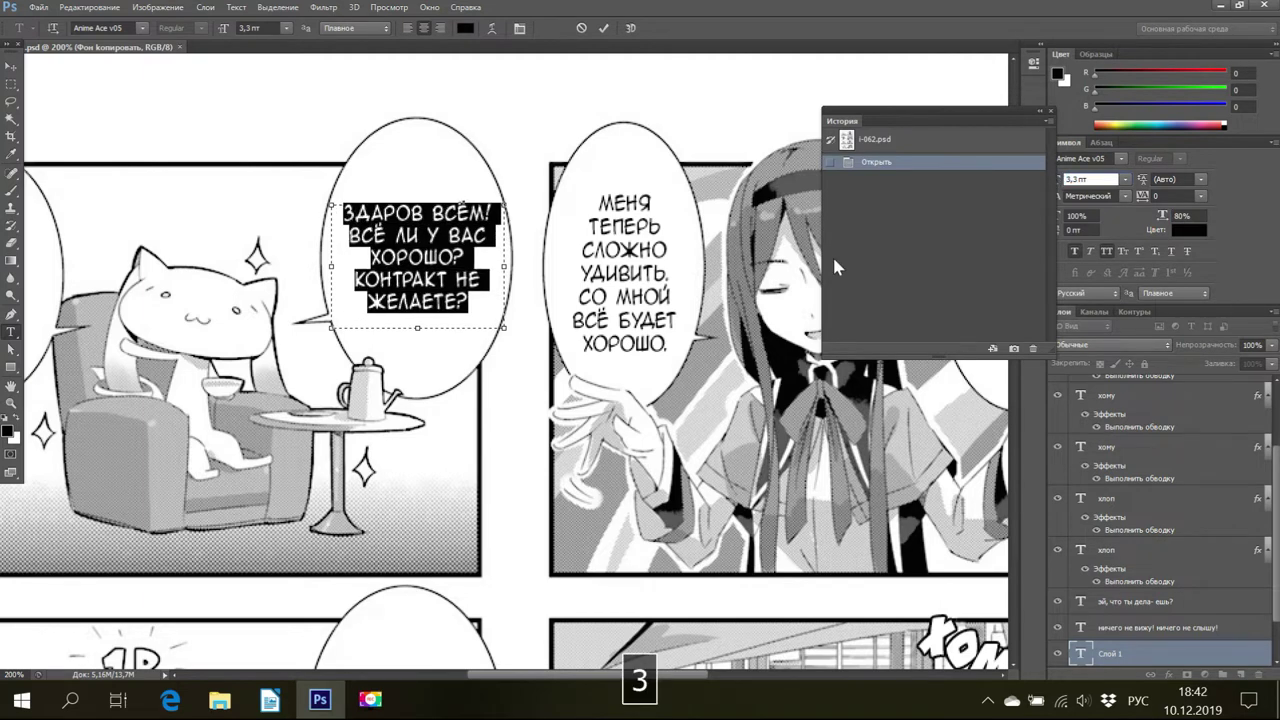
key("Return")
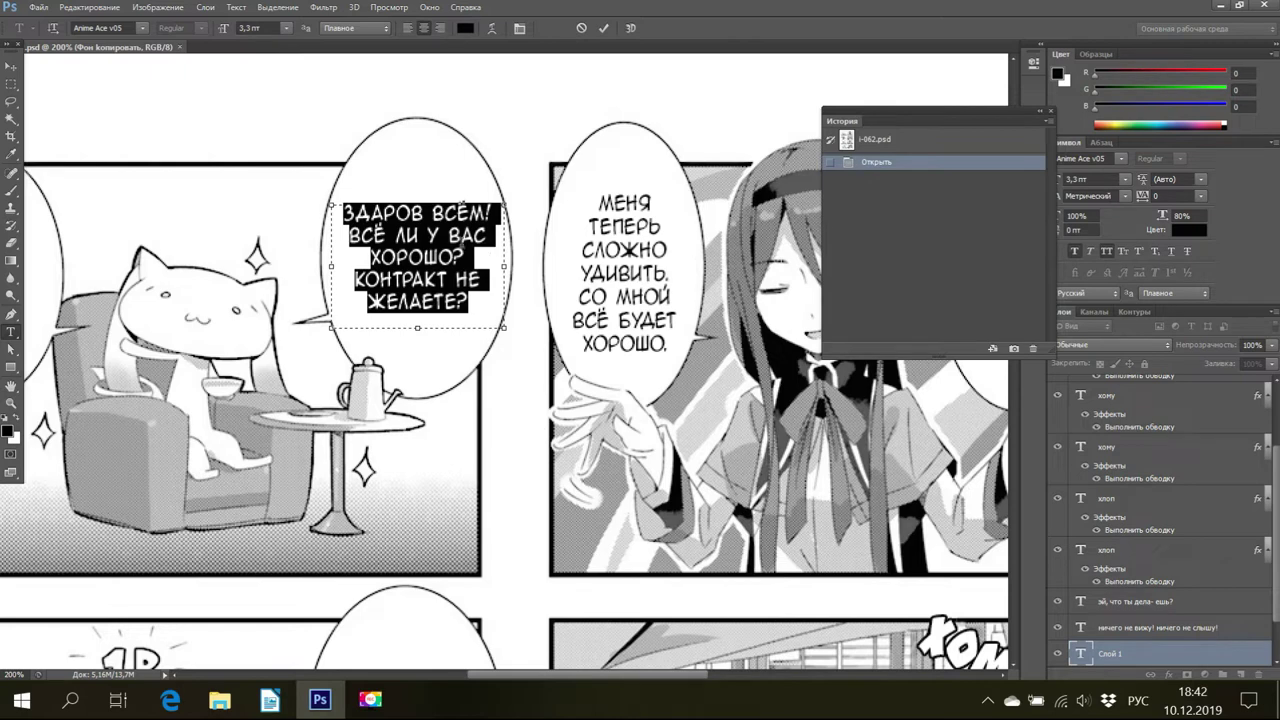
Insert line breaks in the greeting before "у вас" and before "не желаете?".
left_click(430, 237)
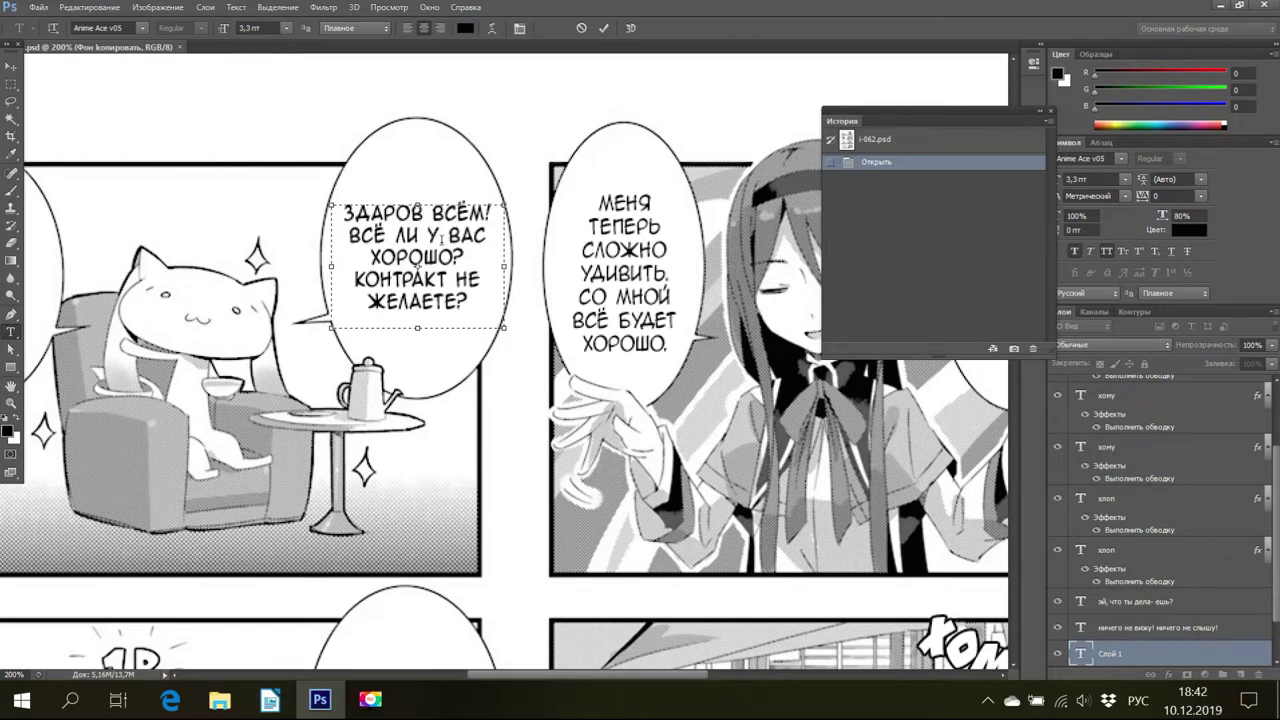
key("Return")
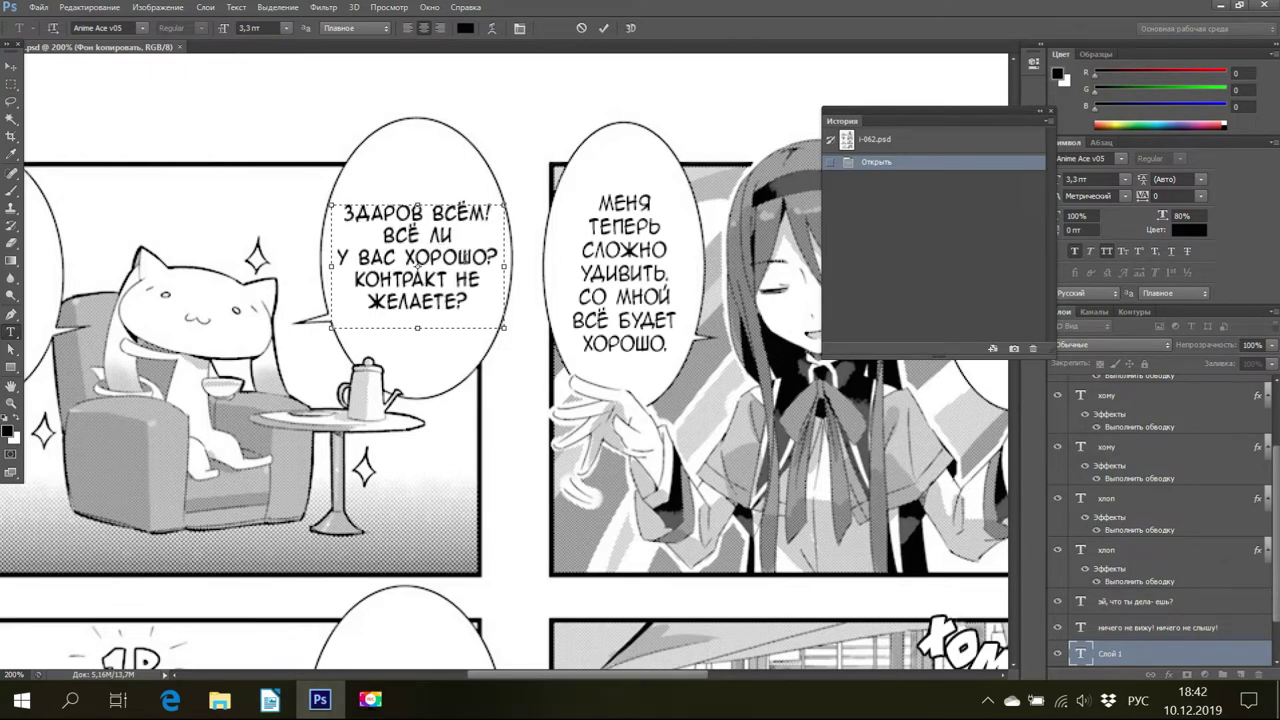
key("Return")
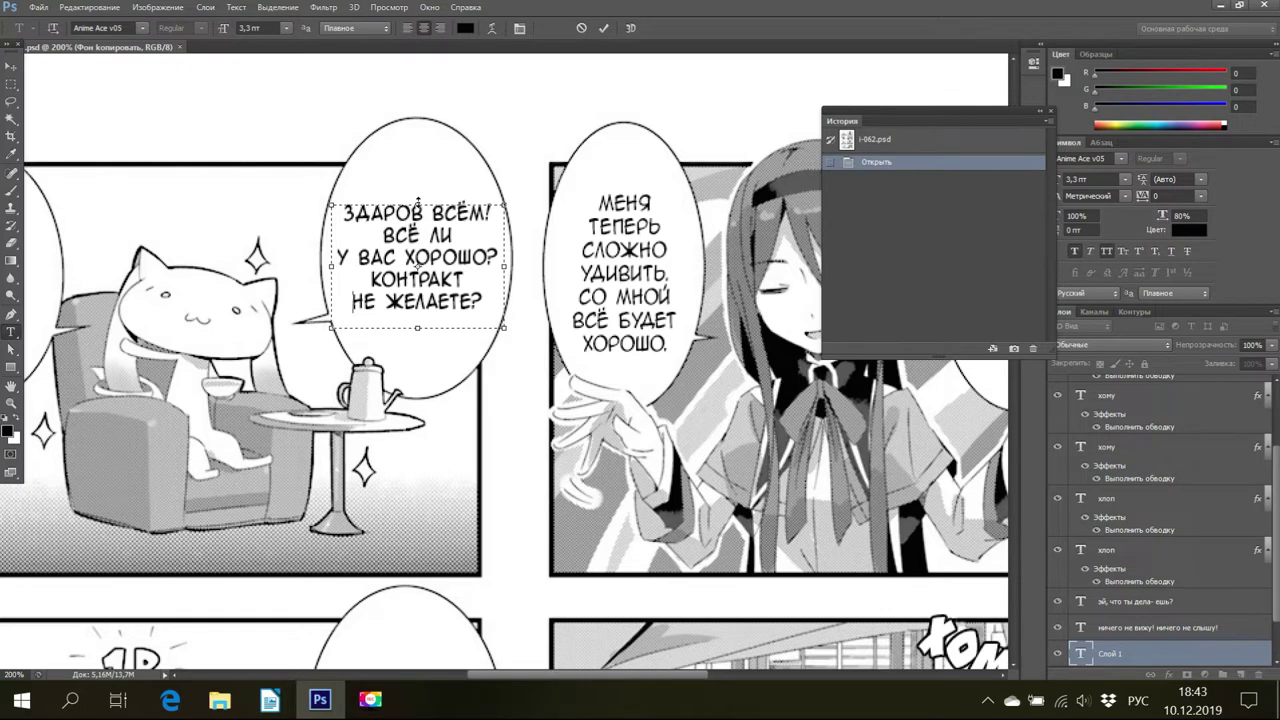
Resize the greeting's text frame to centre it in the bubble, and commit the text by selecting the "Фон копировать" layer.
left_click_drag(417, 201, 415, 204)
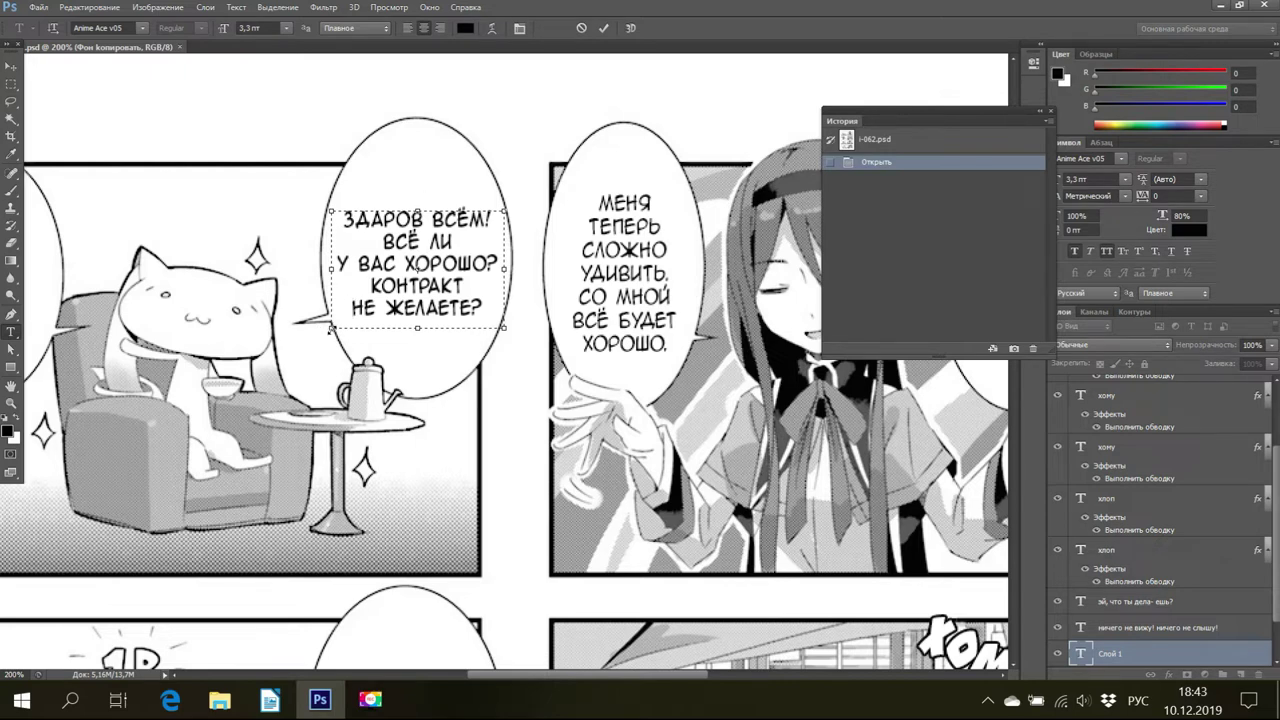
left_click_drag(330, 328, 330, 317)
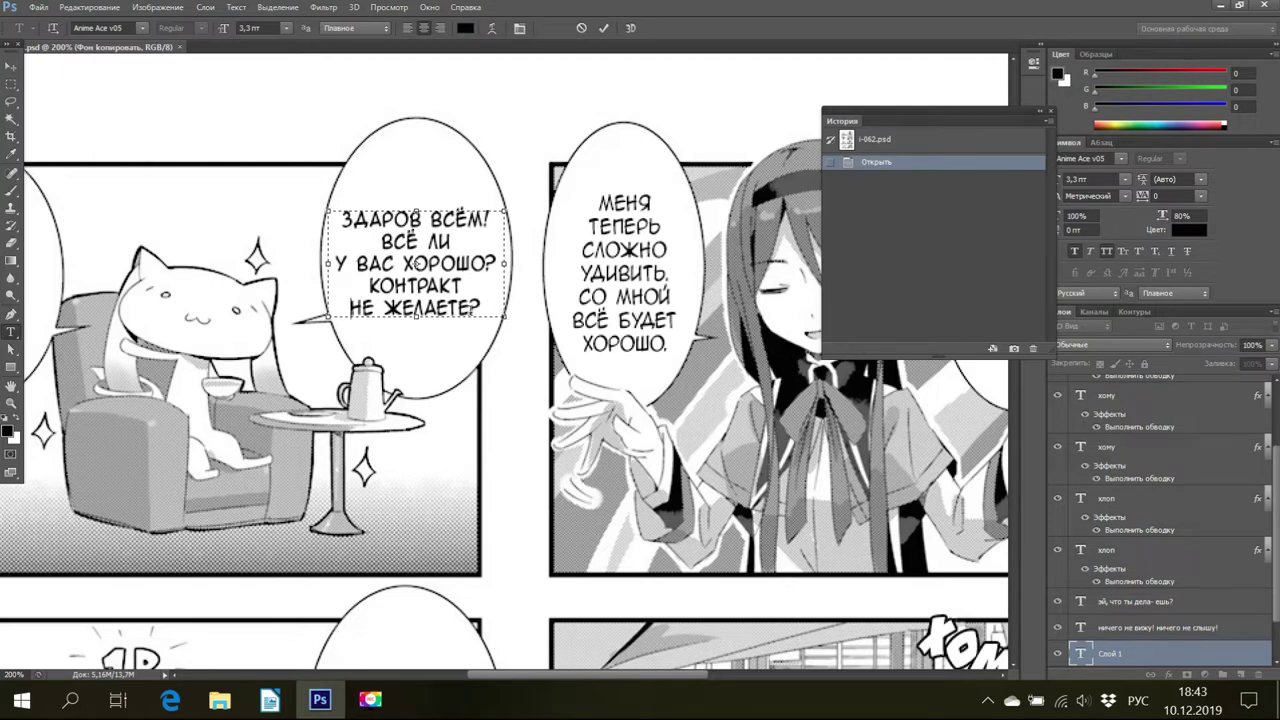
left_click_drag(485, 313, 328, 182)
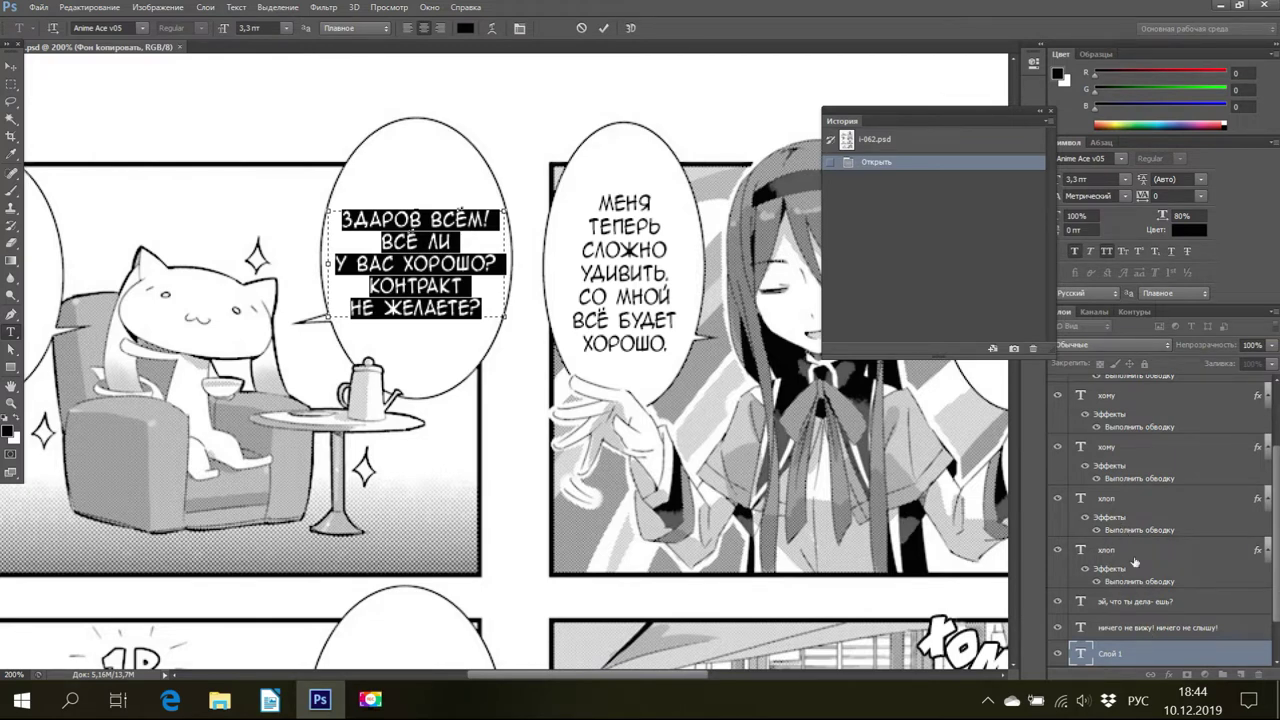
scroll(1135, 562, "down", 1)
scroll(1134, 575, "down", 1)
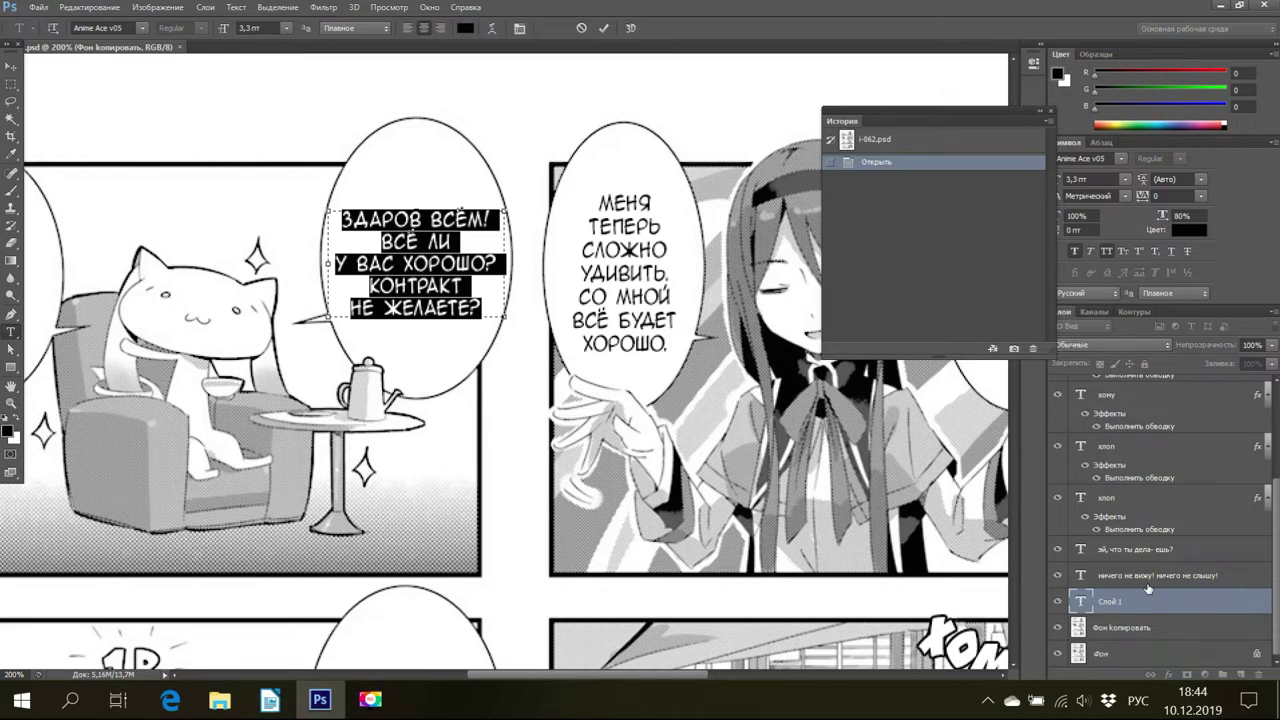
left_click(1092, 630)
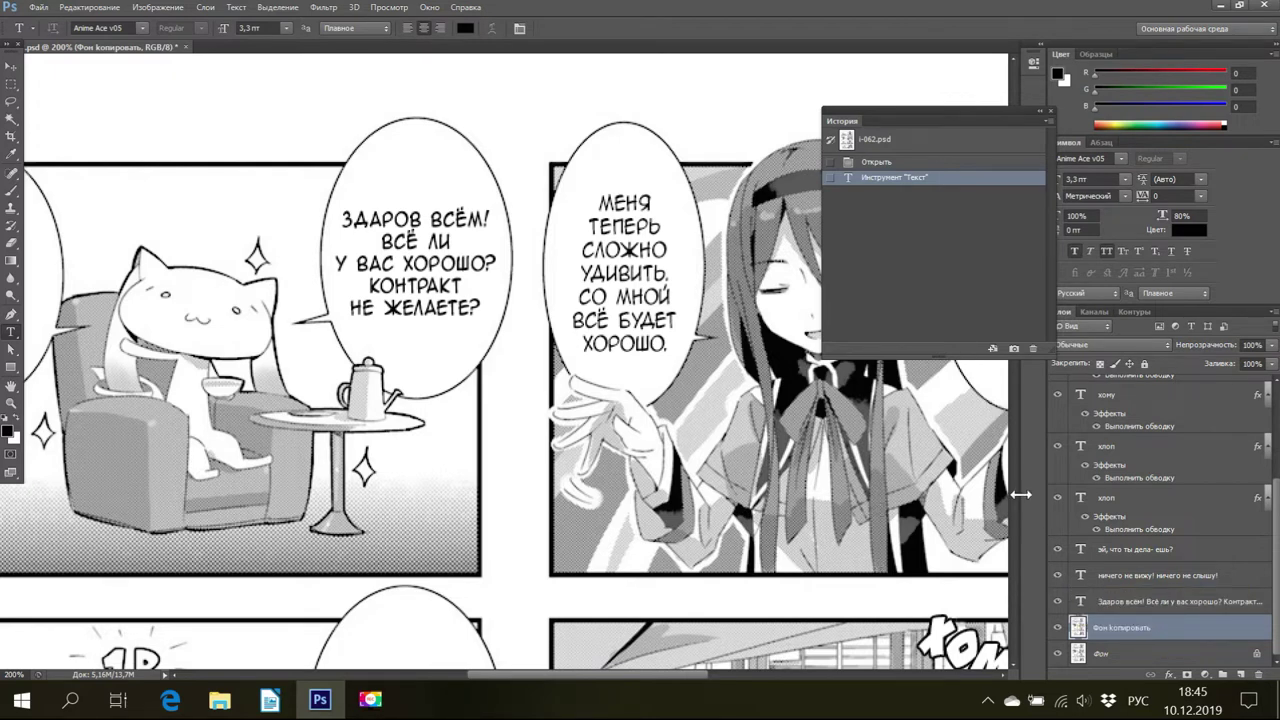
Switch to LibreOffice Writer and copy the line "Я - кьюбэй!" from the translation document.
left_click(270, 700)
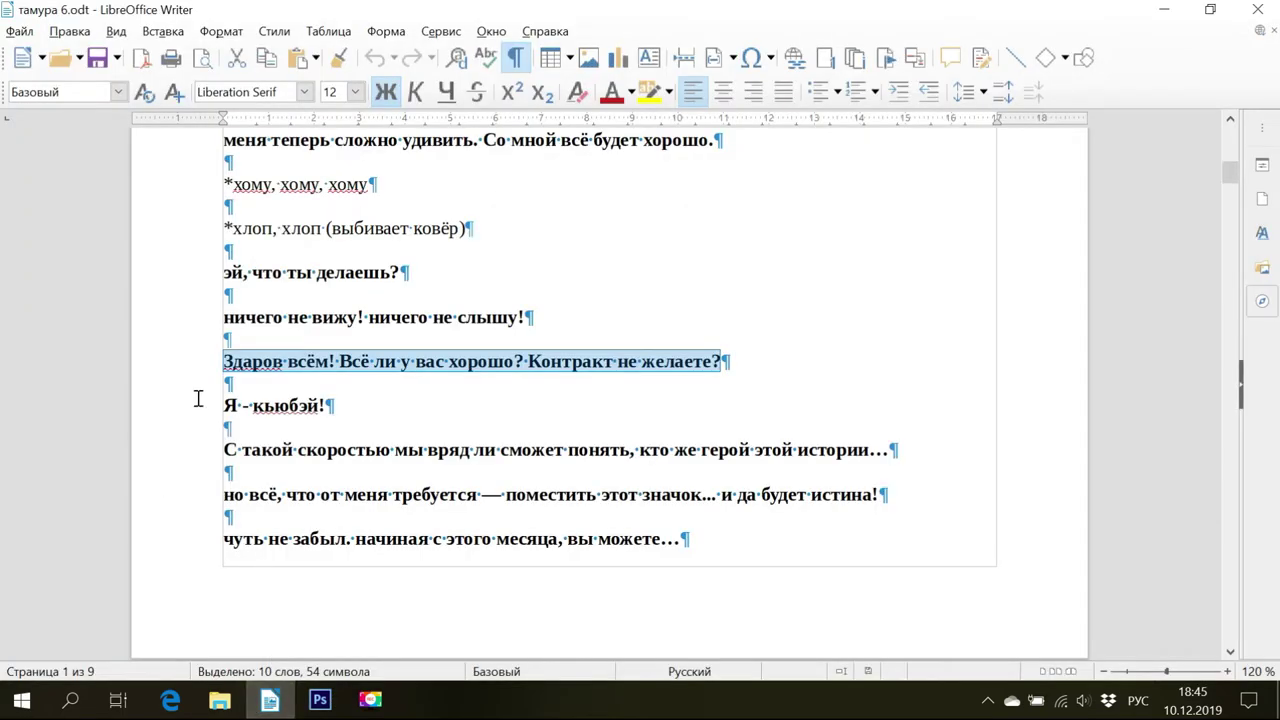
left_click_drag(224, 405, 331, 405)
right_click(331, 405)
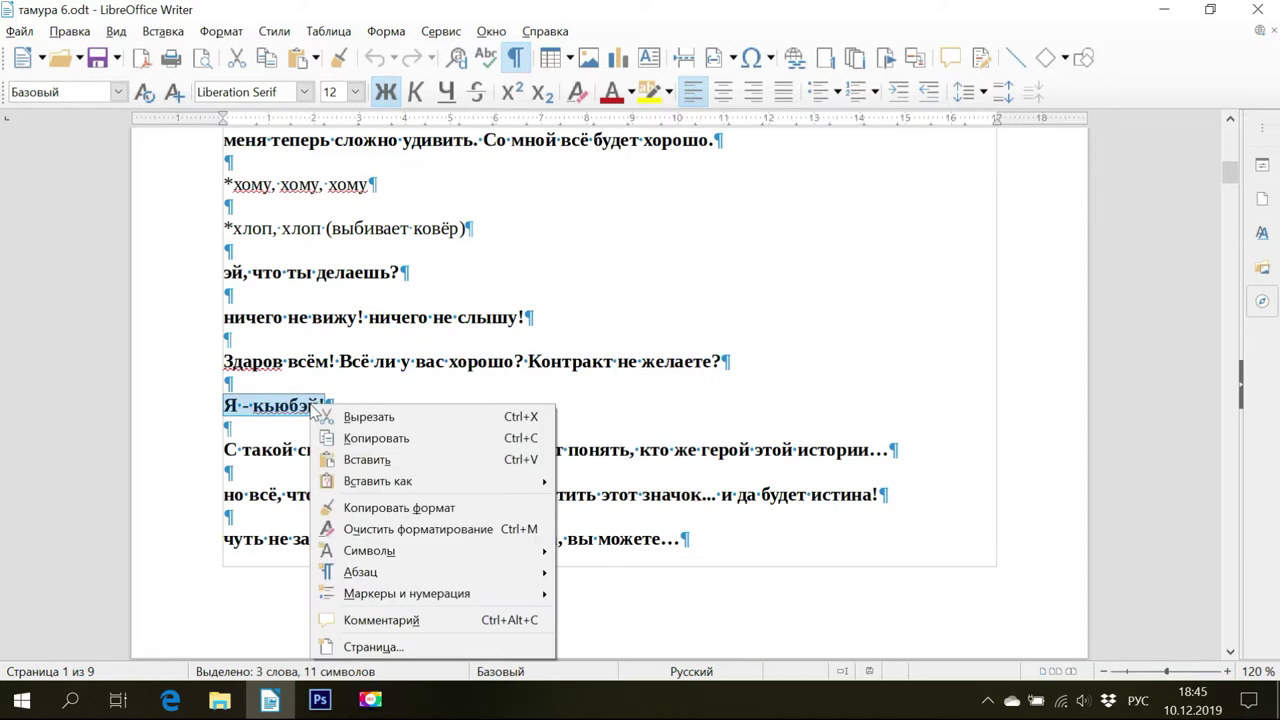
left_click(336, 440)
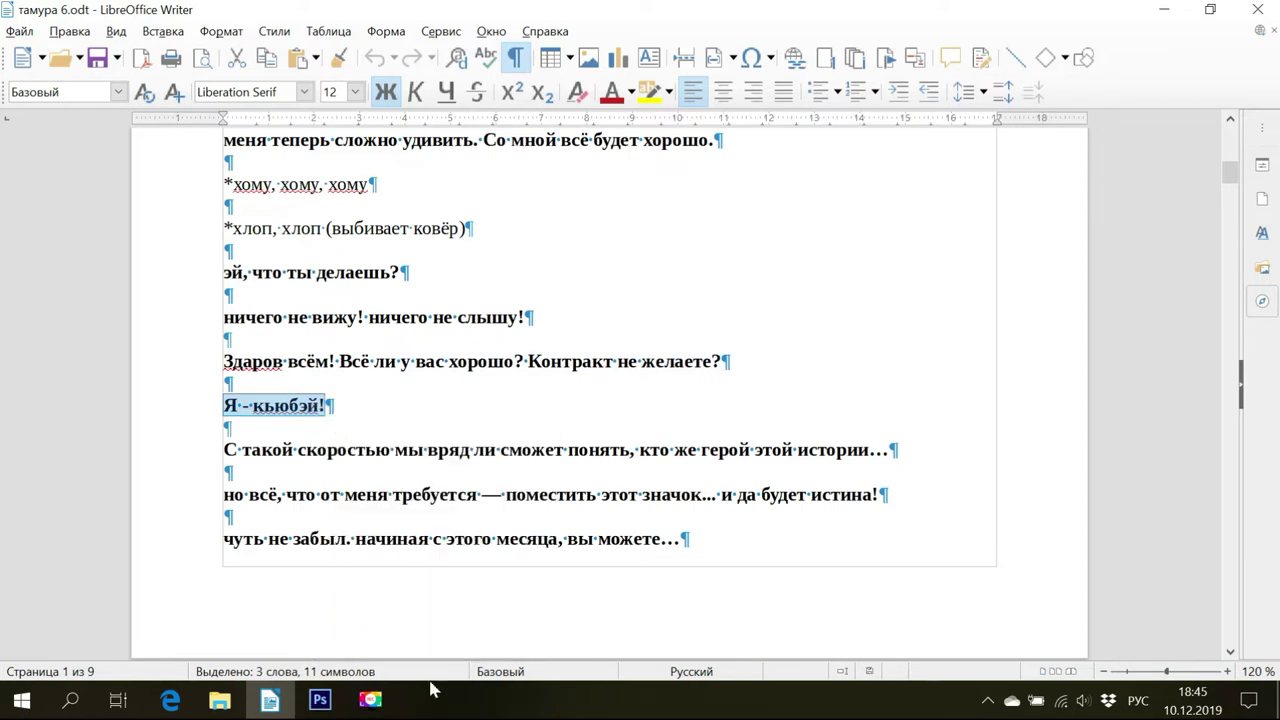
left_click(370, 700)
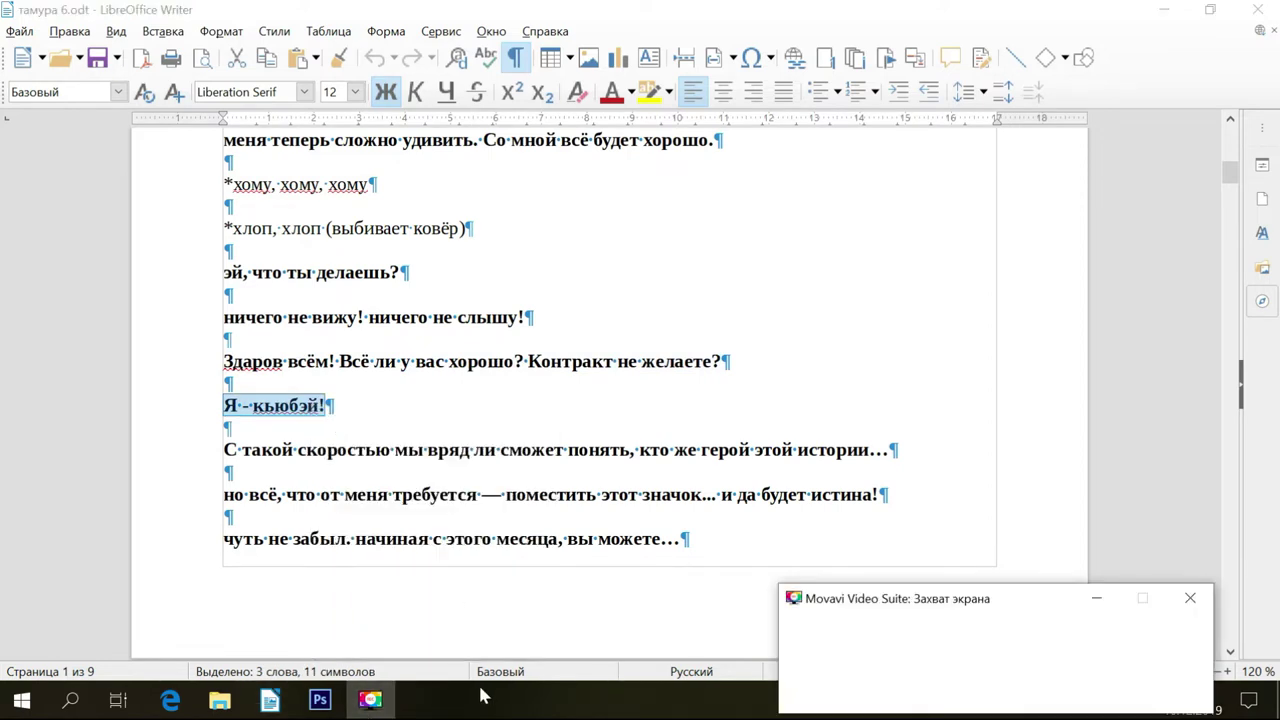
left_click(370, 700)
Switch to Photoshop, add a text frame in the empty bubble left of the cat's armchair and paste "Я - кьюбэй!" into it.
left_click(318, 700)
key("space")
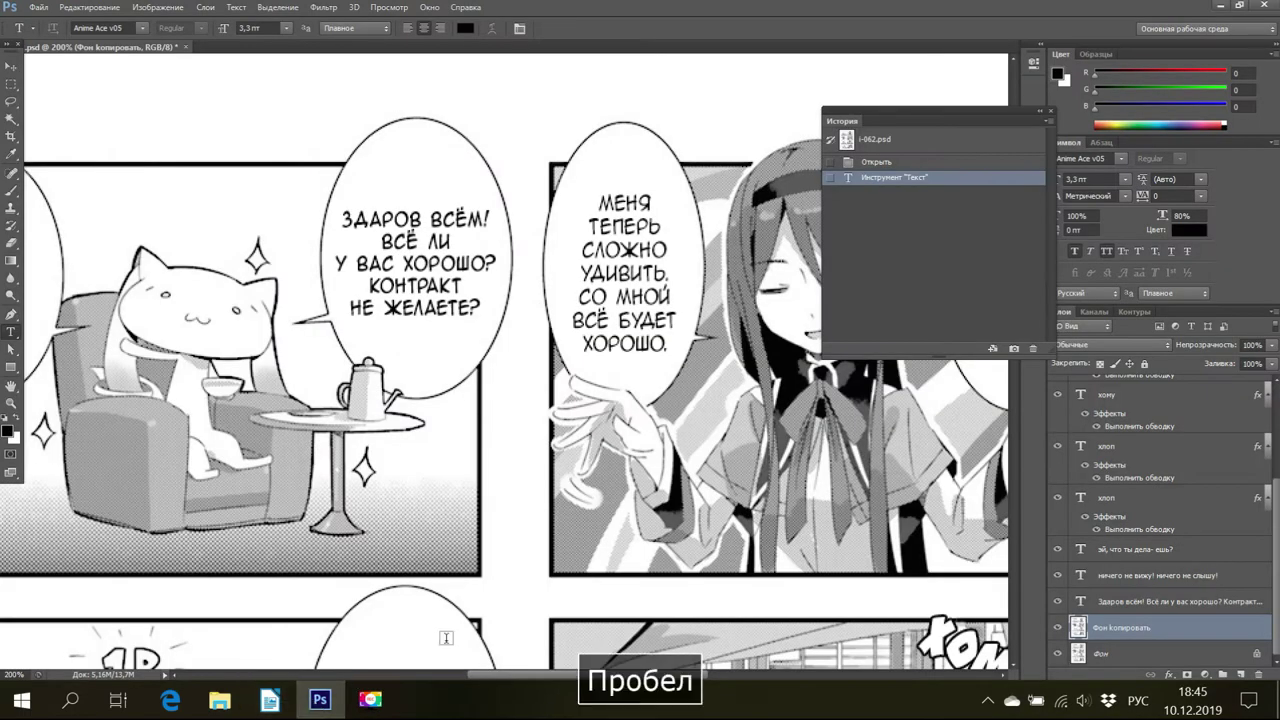
left_click_drag(555, 680, 478, 677)
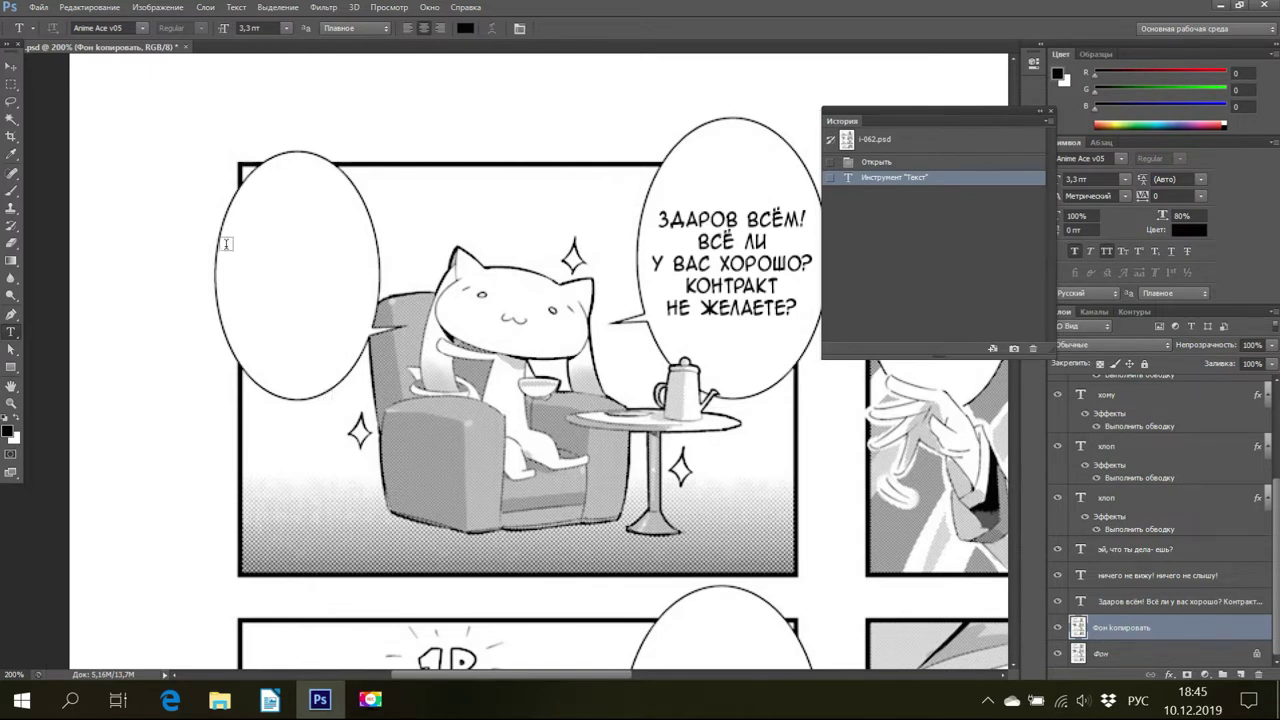
left_click_drag(220, 226, 373, 338)
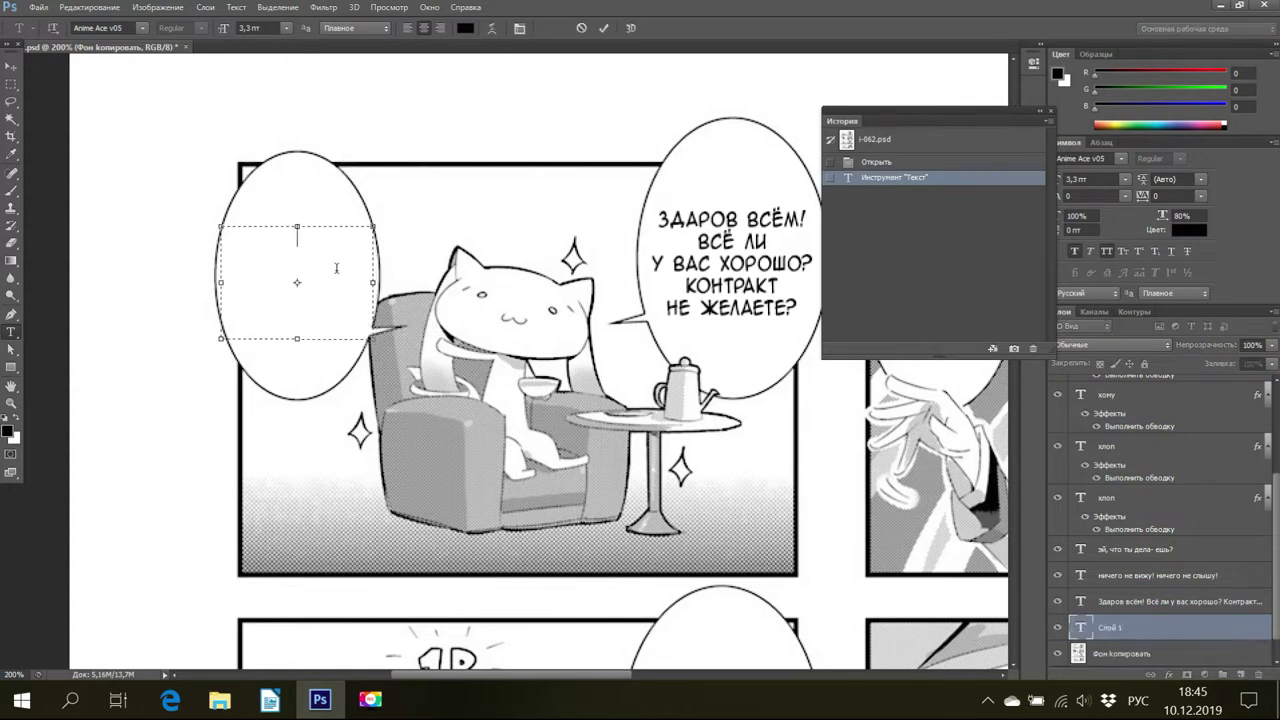
right_click(300, 270)
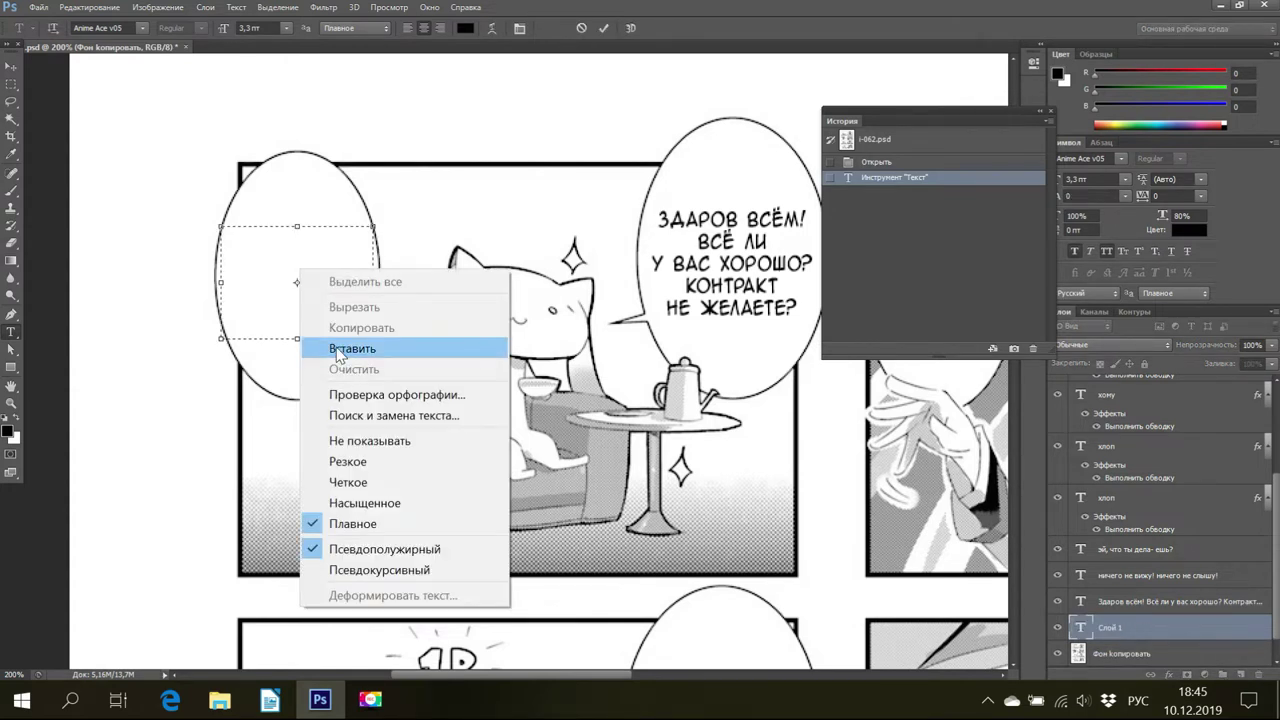
left_click(338, 348)
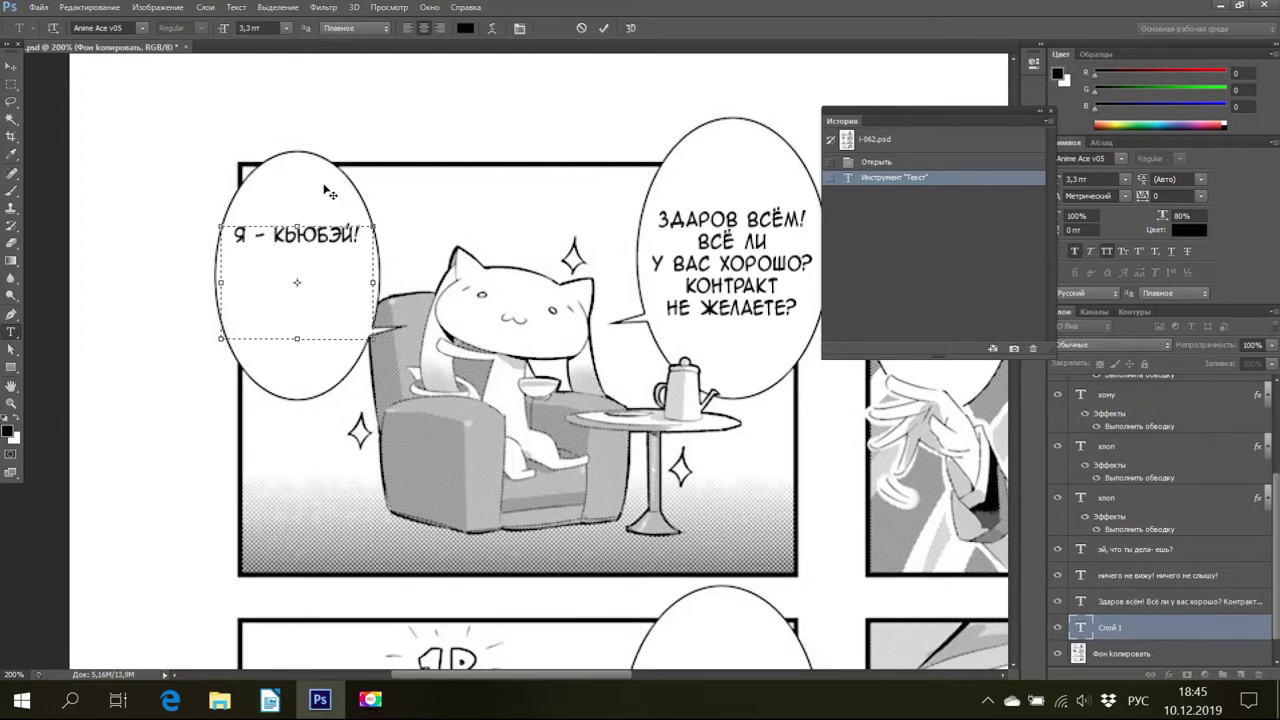
Break the line after "Я -" and adjust the frame's upper and lower edges to centre the text in the bubble.
key("Return")
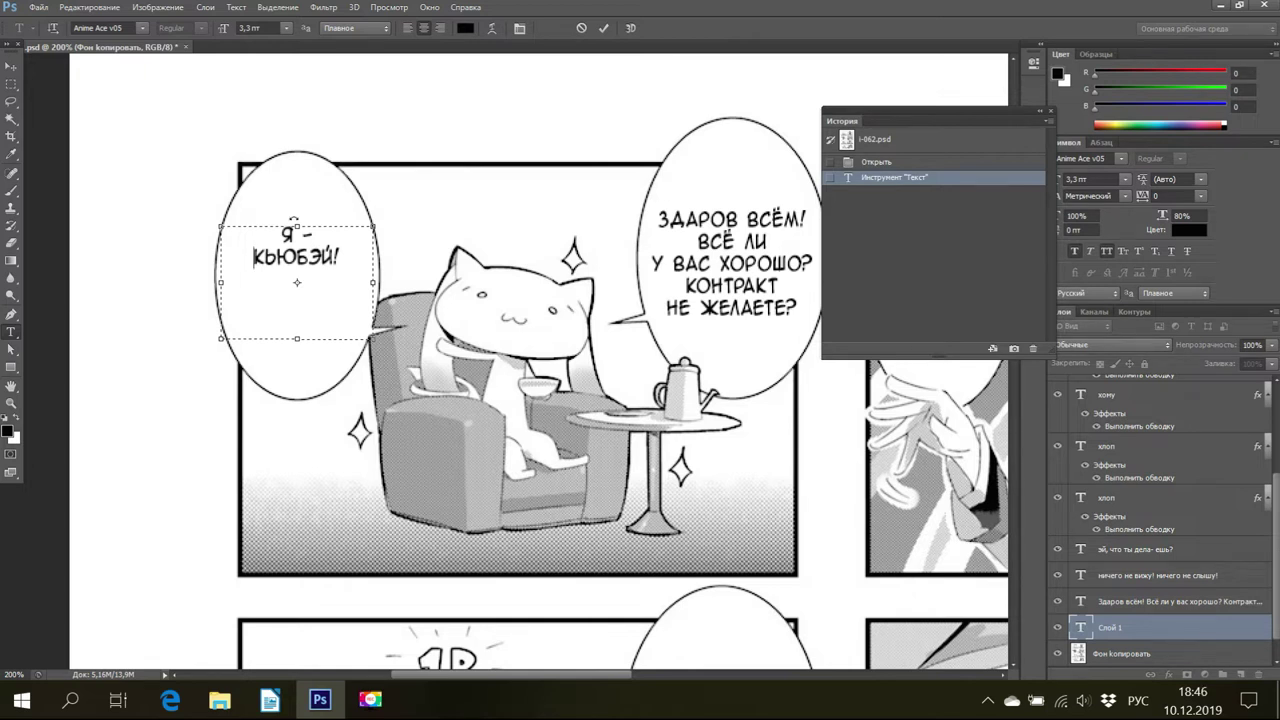
left_click_drag(294, 222, 290, 243)
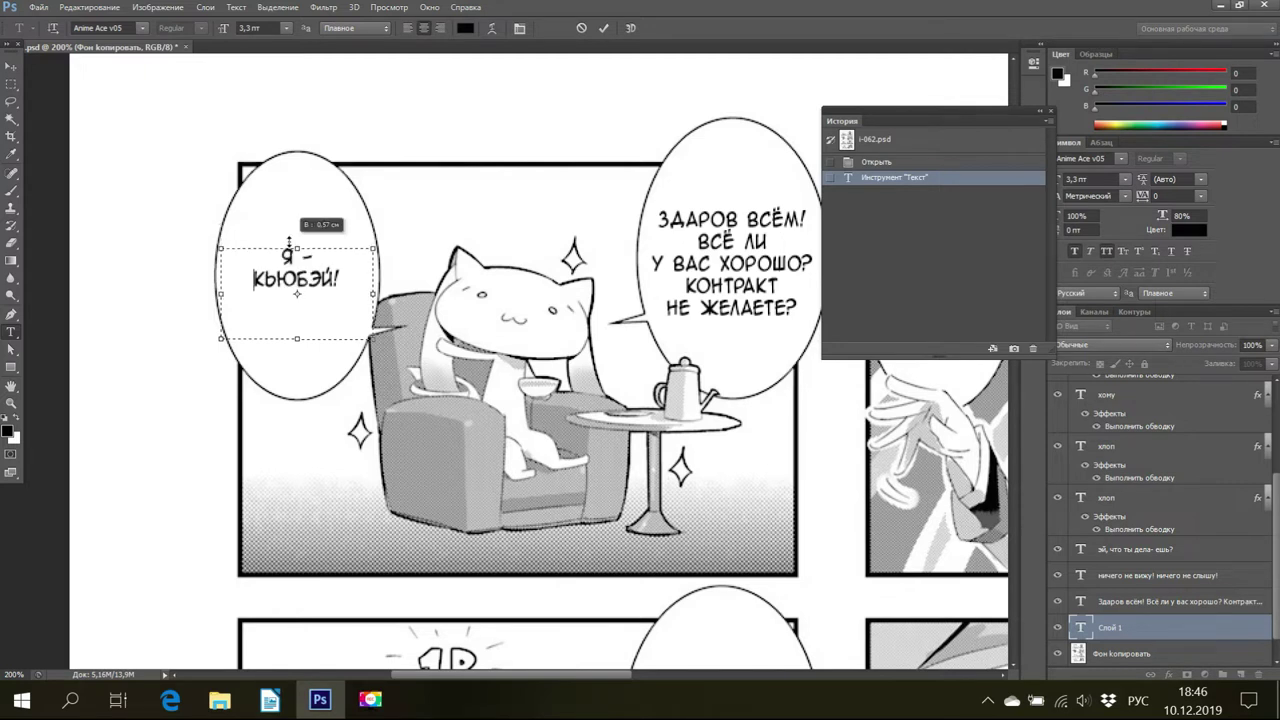
left_click_drag(290, 243, 290, 243)
left_click(350, 282)
key("ctrl+a")
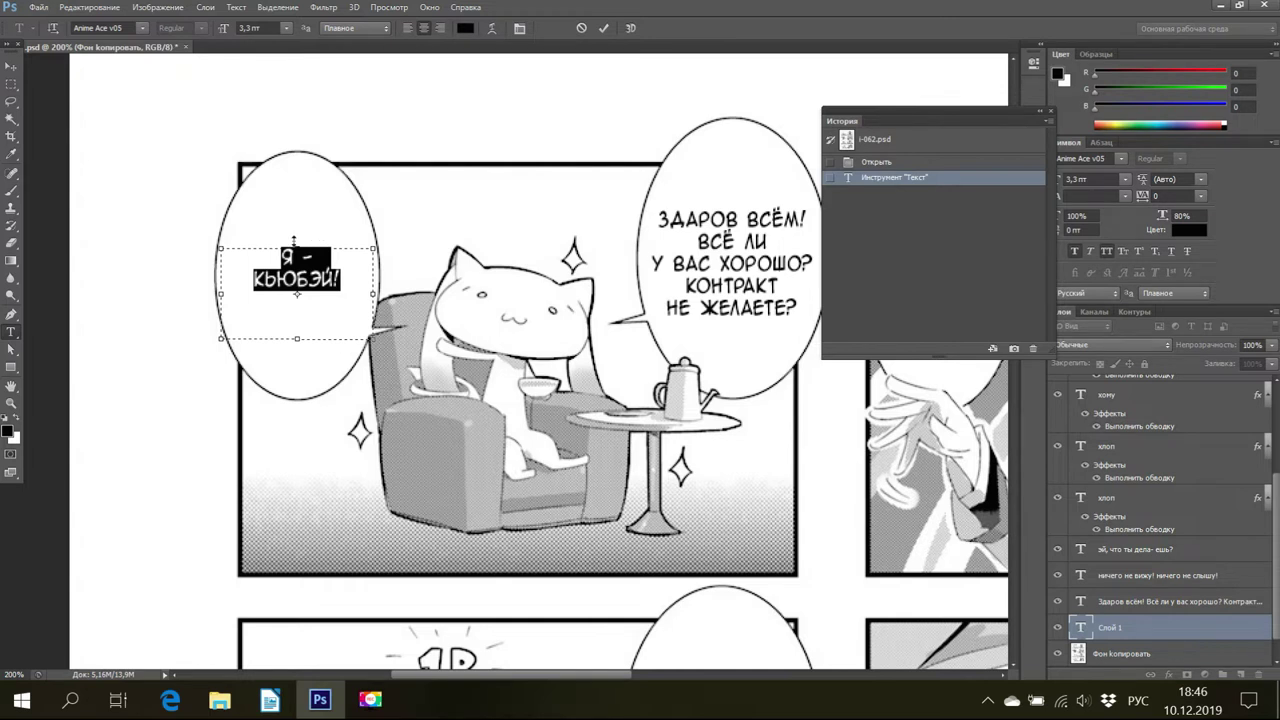
left_click_drag(293, 240, 292, 247)
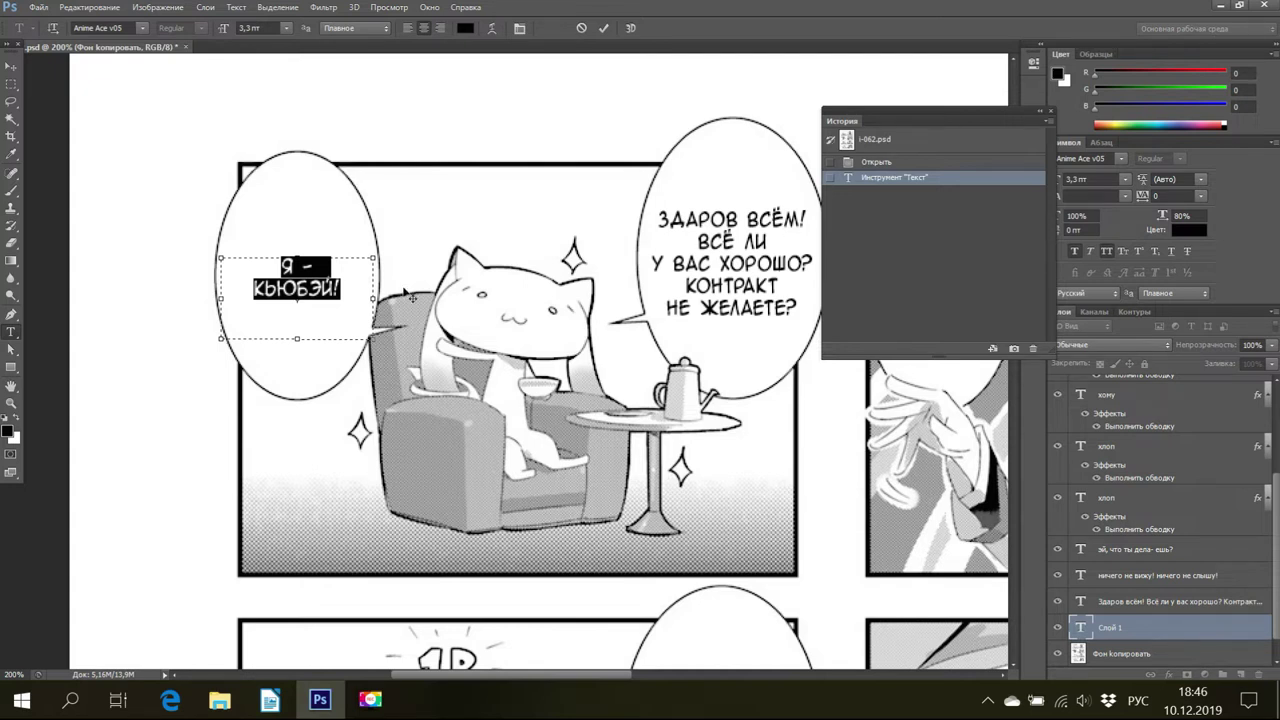
left_click_drag(293, 250, 288, 246)
left_click_drag(293, 340, 293, 305)
left_click_drag(297, 252, 297, 242)
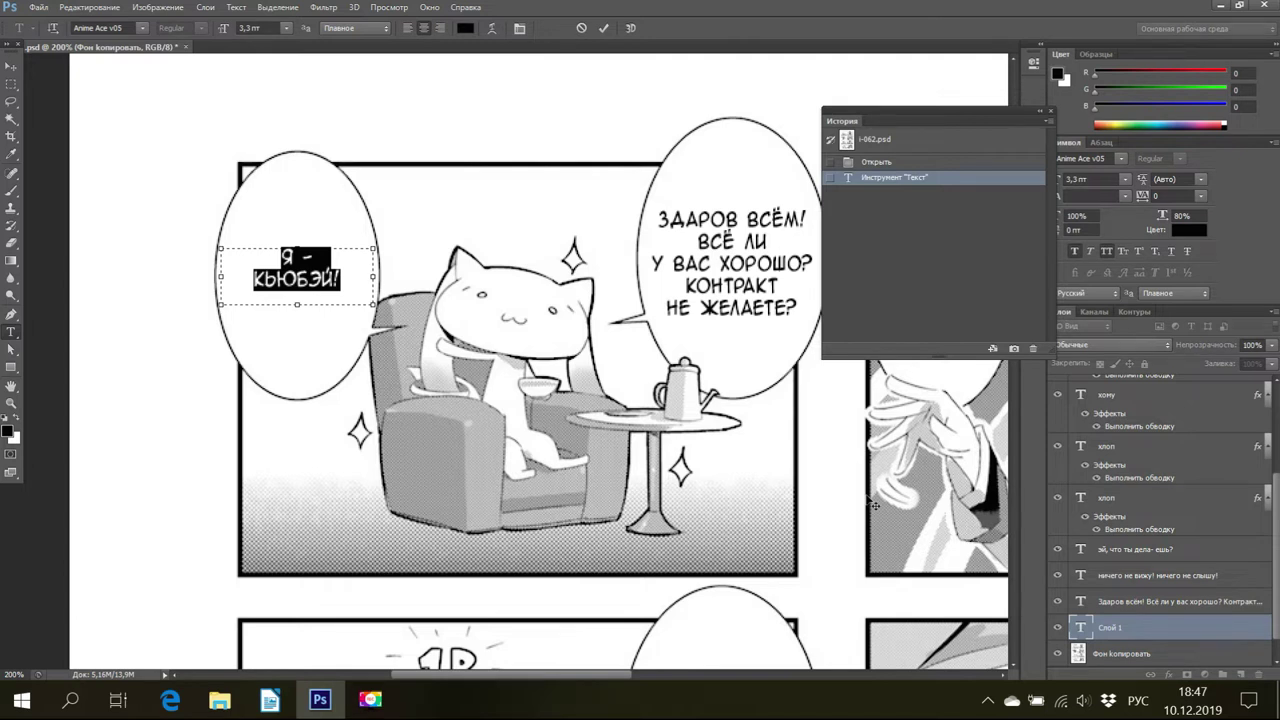
Set the "Я - кьюбэй!" text to metric kerning and a font size of 3,5 pt.
left_click(1125, 196)
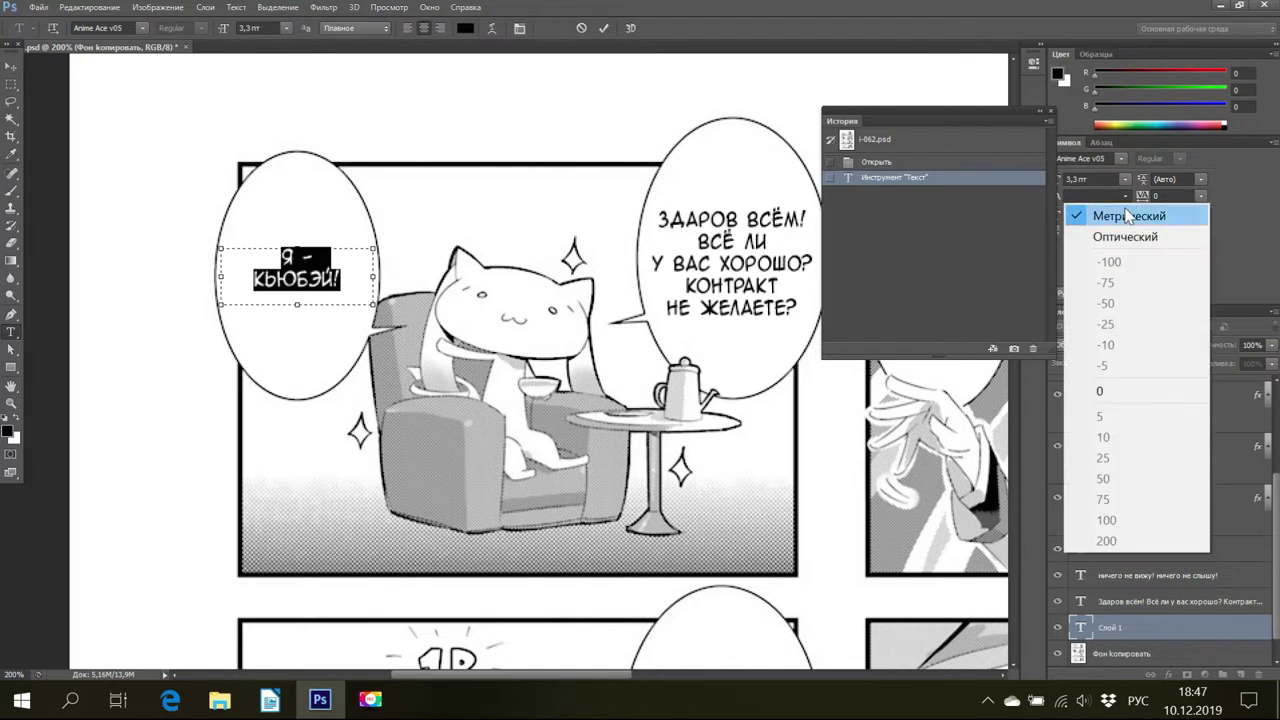
left_click(1128, 215)
double_click(1072, 179)
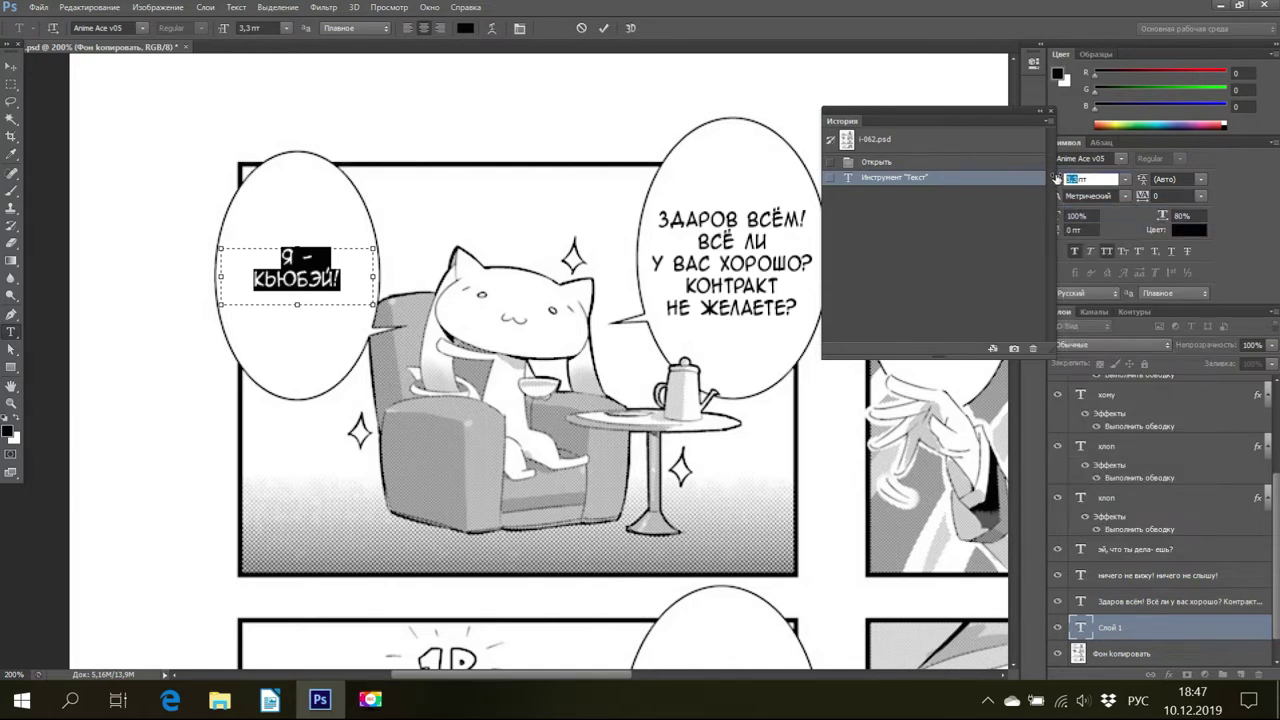
type("3")
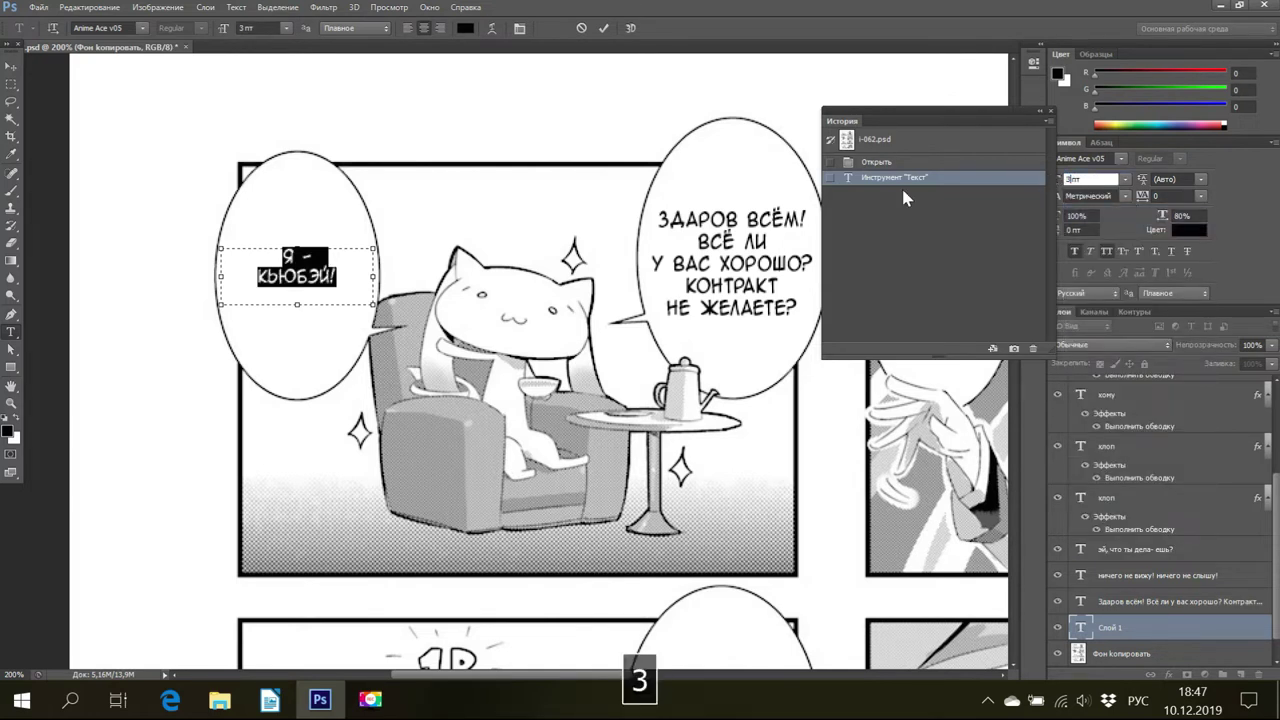
type(",5")
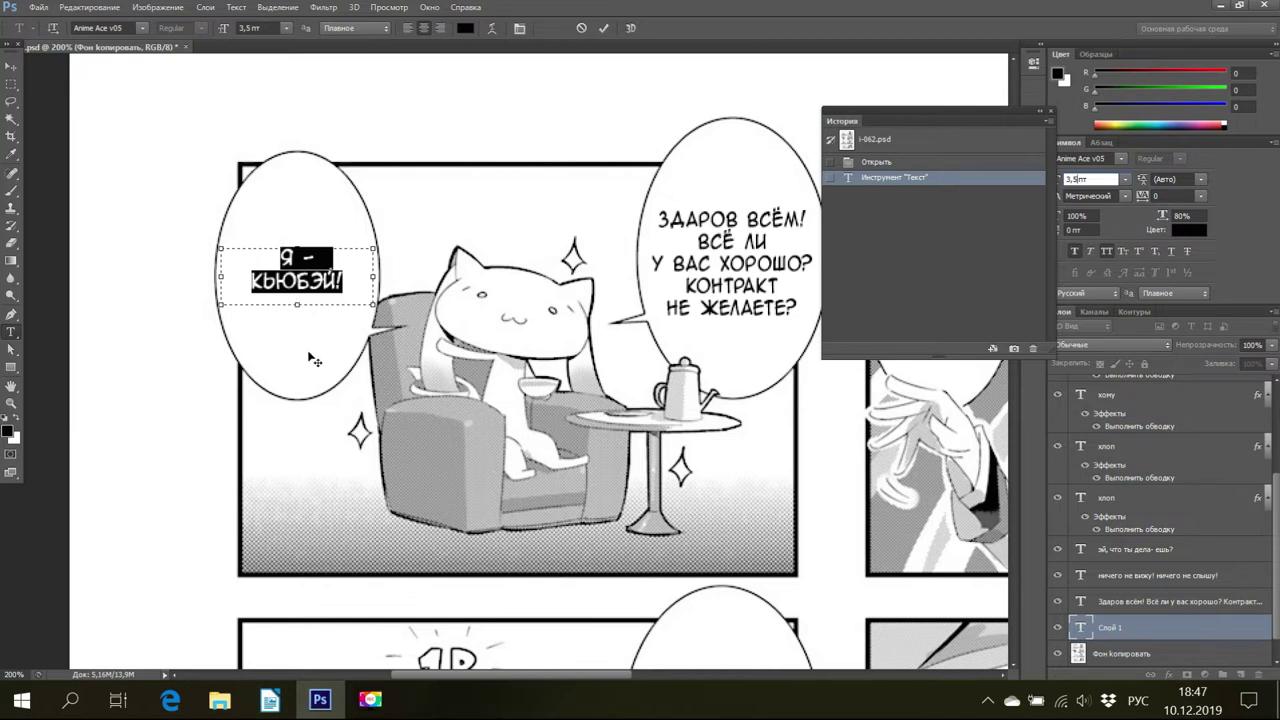
key("Return")
left_click(359, 272)
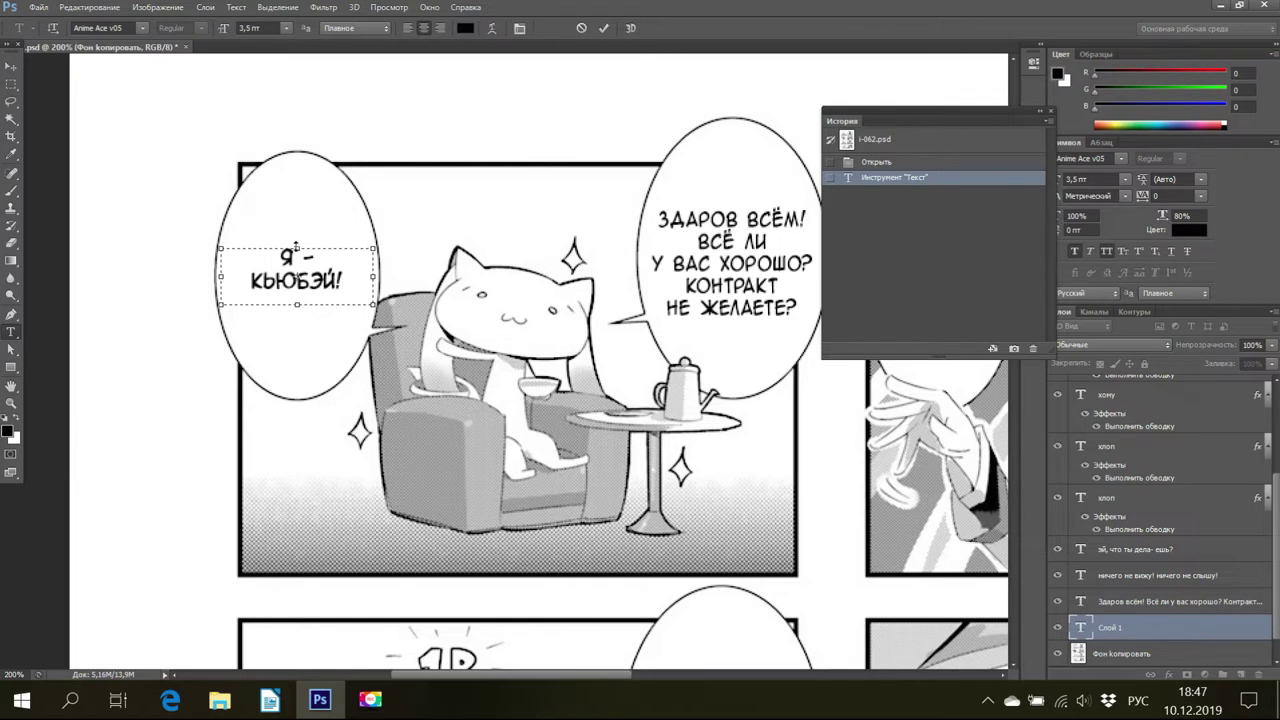
Lower the upper edge of the "Я - кьюбэй!" text frame, commit the text and select the "Фон копировать" layer.
left_click_drag(296, 248, 293, 253)
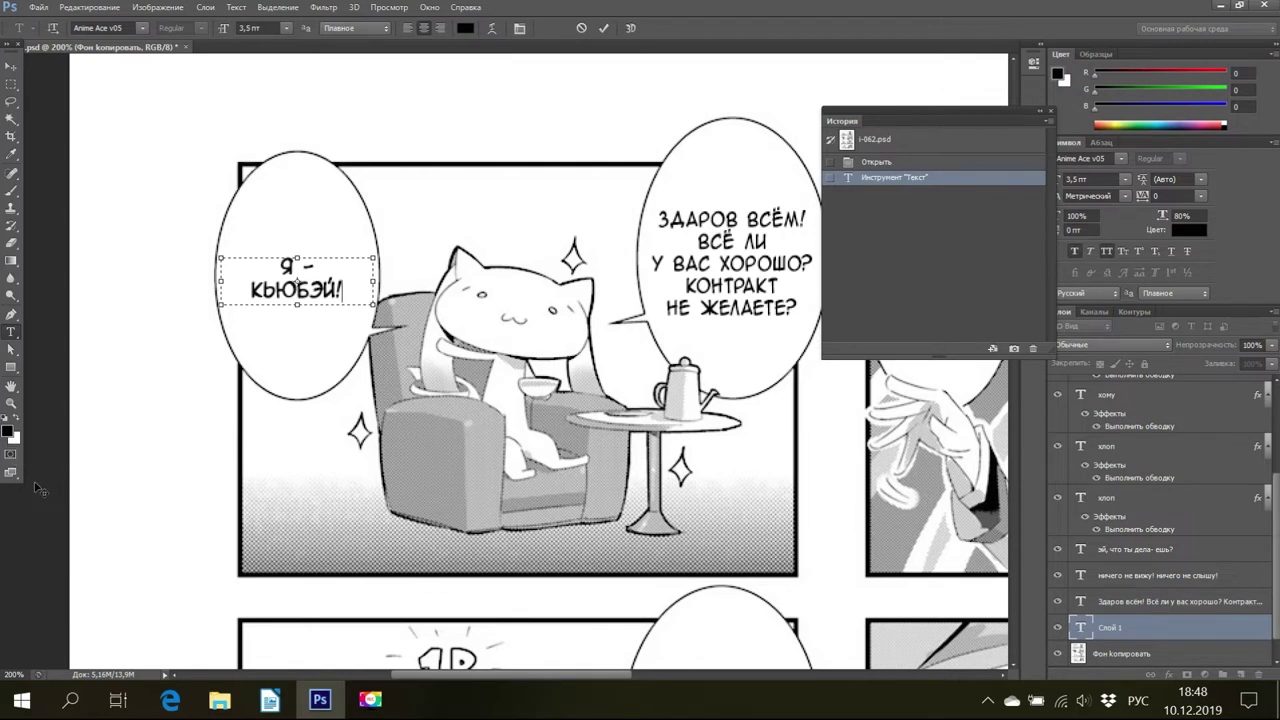
scroll(35, 488, "down", 3)
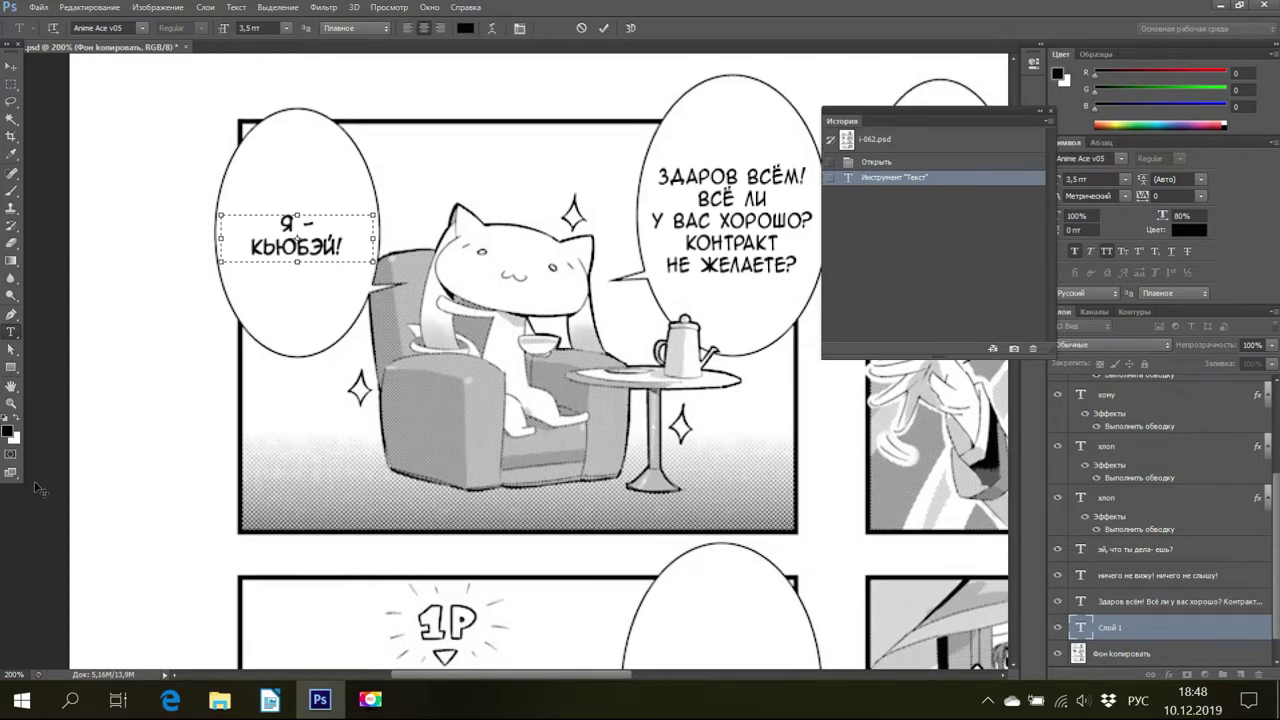
scroll(1144, 657, "down", 1)
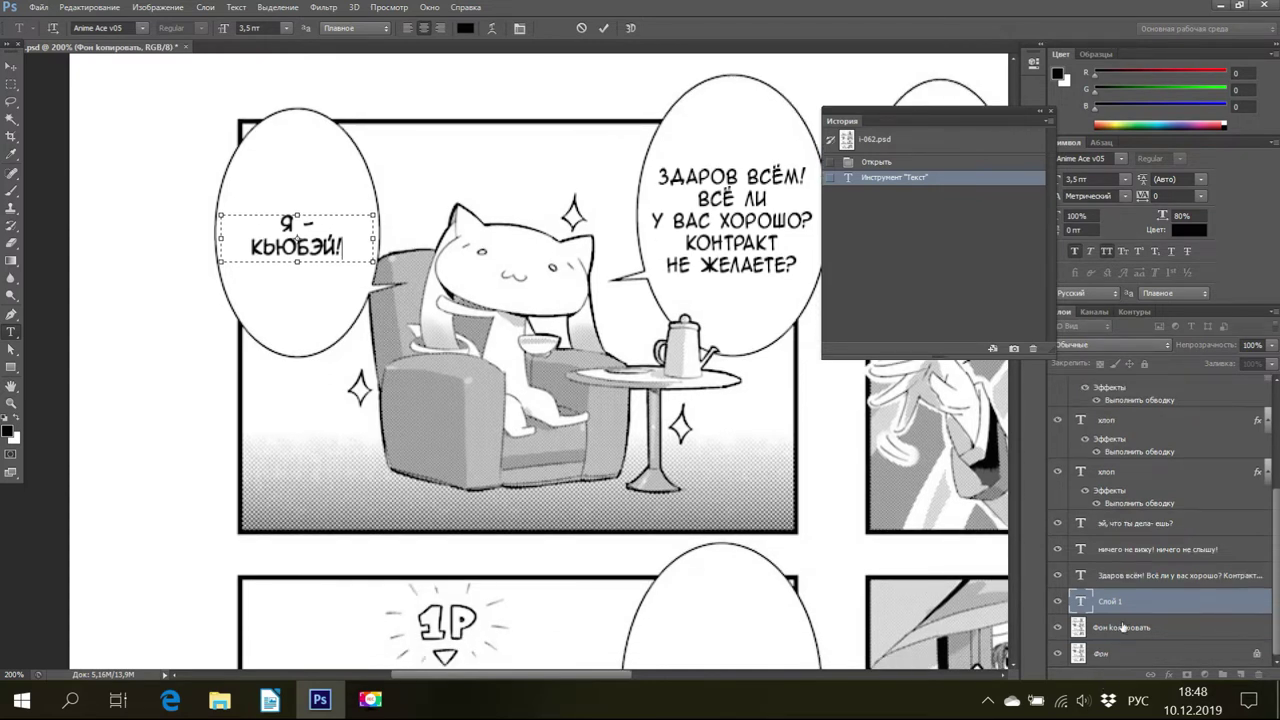
left_click(1122, 628)
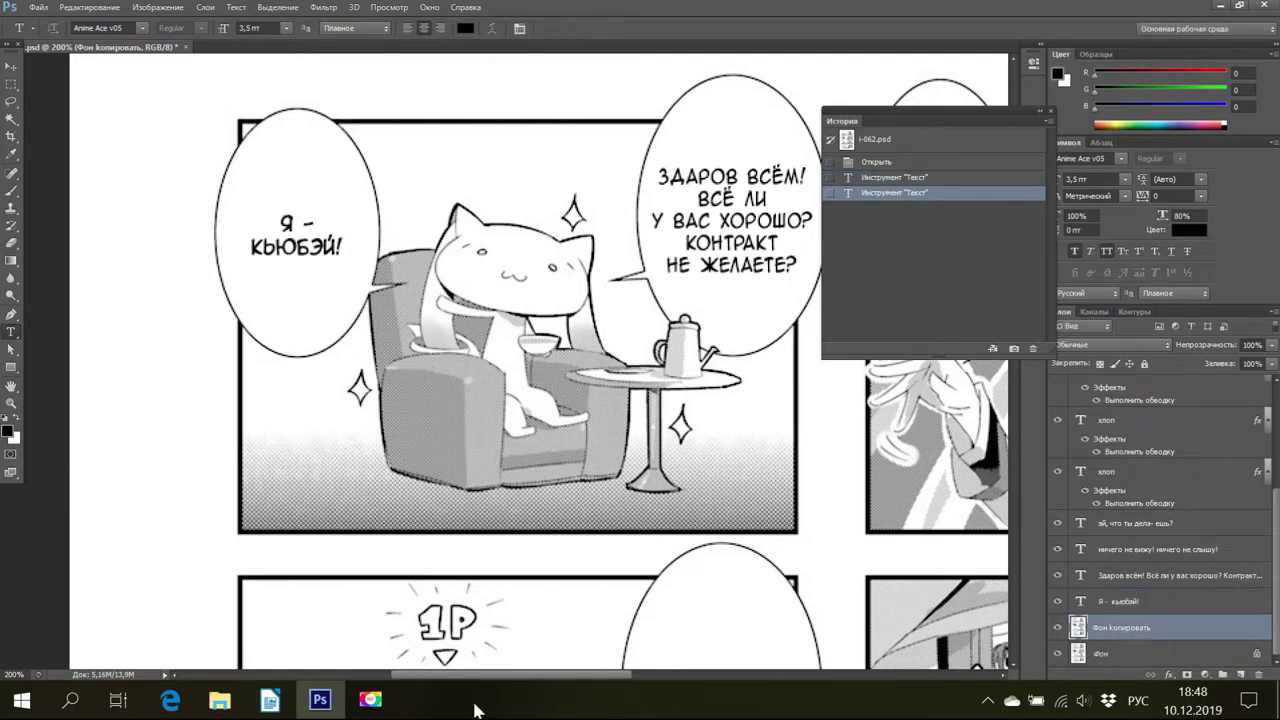
Switch to LibreOffice Writer, copy the line "С такой скоростью мы вряд ли сможет понять, кто же герой этой истории…" and return to Photoshop.
left_click(268, 703)
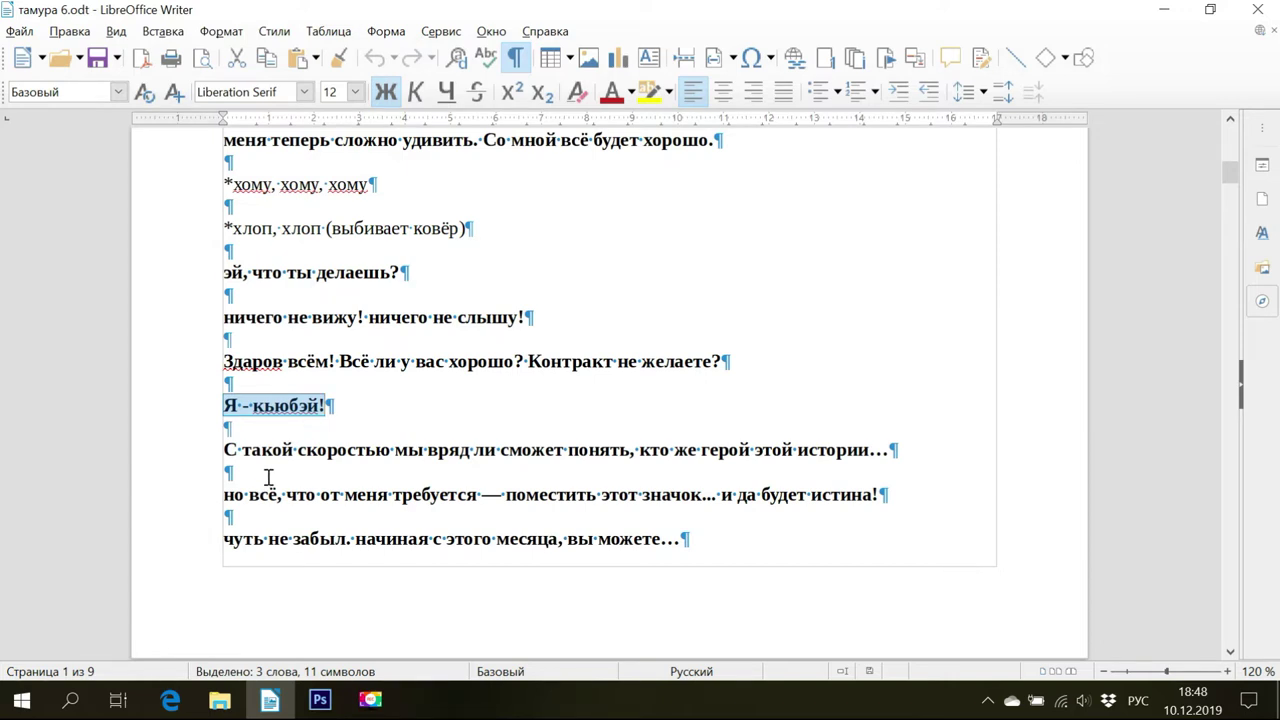
left_click(370, 701)
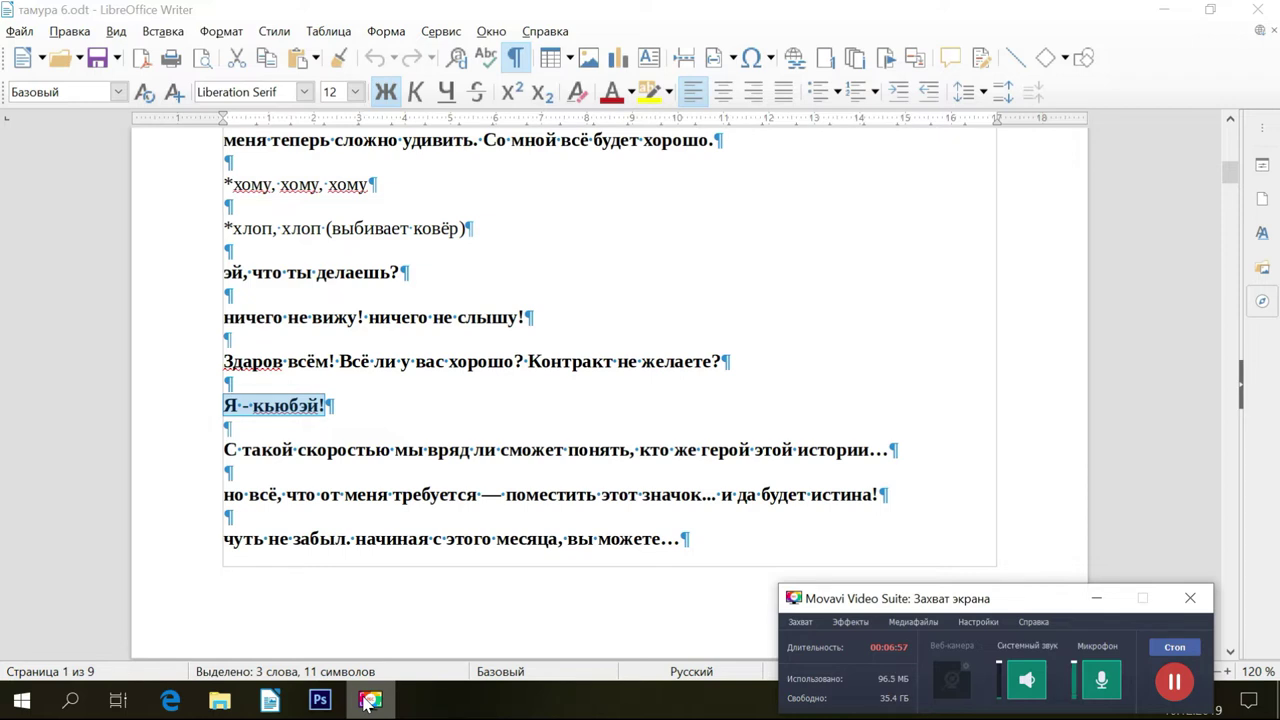
left_click(370, 701)
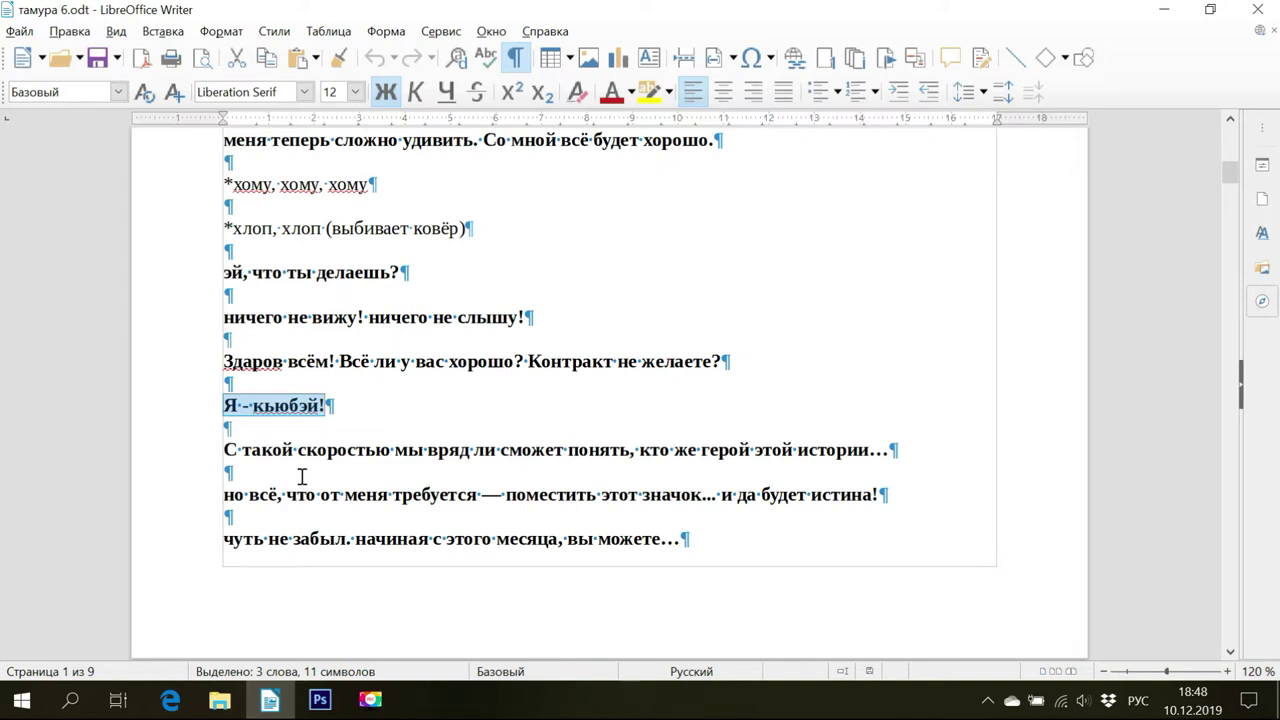
left_click_drag(224, 449, 914, 450)
right_click(830, 447)
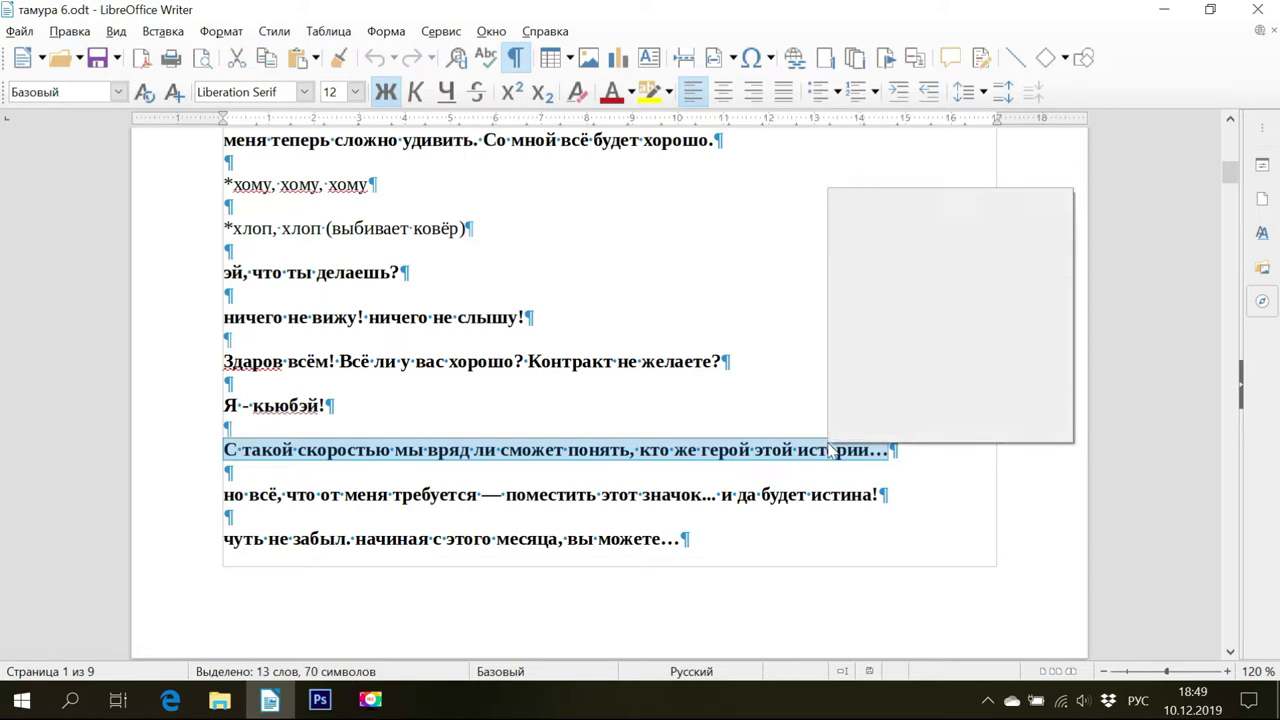
left_click(895, 222)
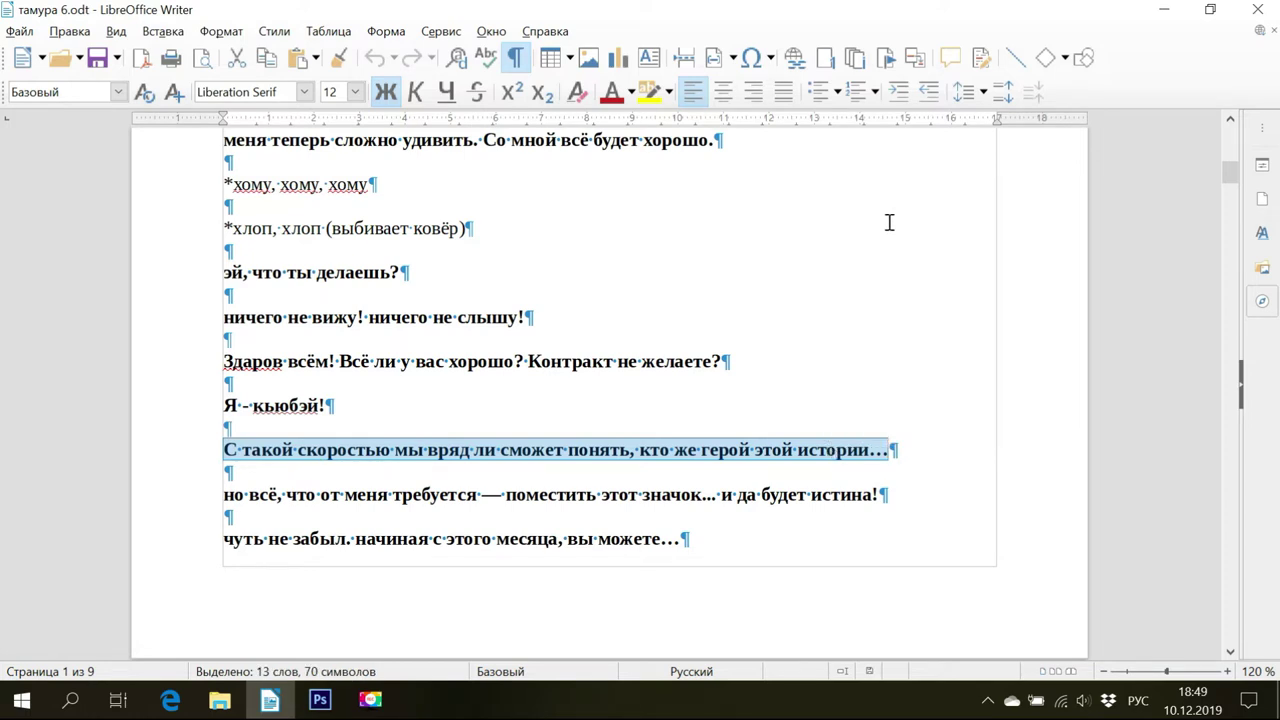
left_click(372, 702)
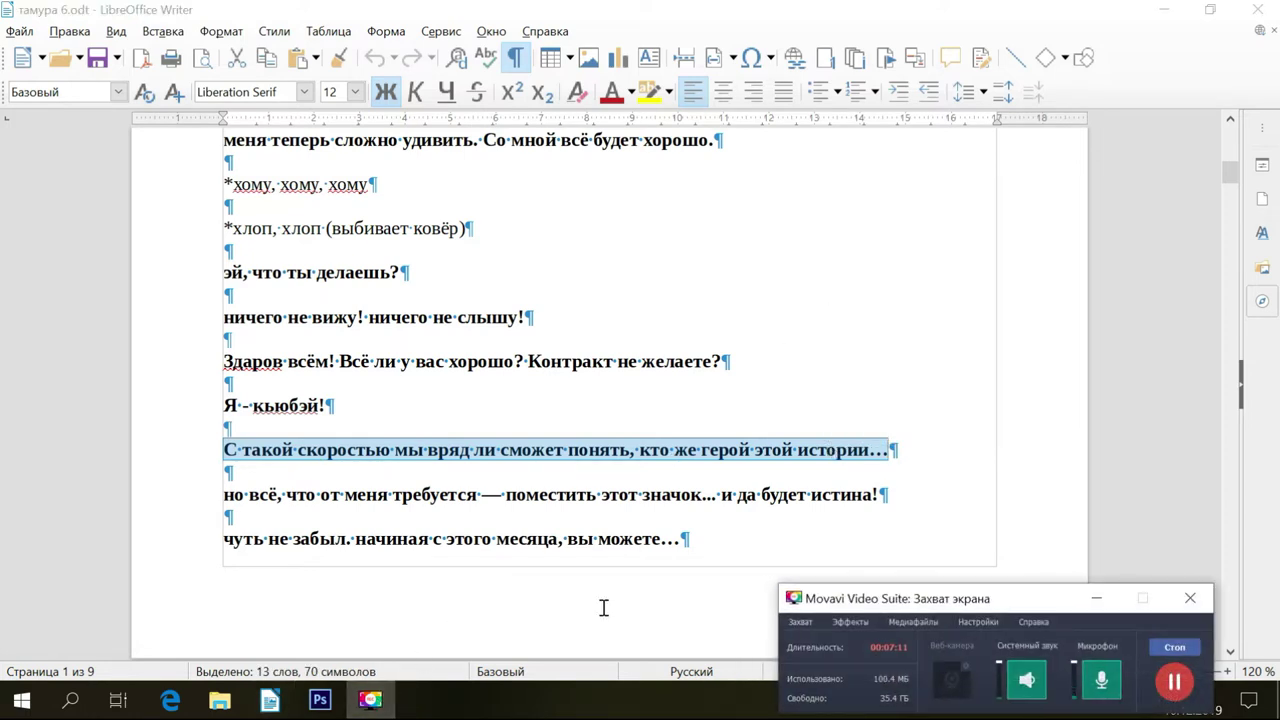
left_click(370, 702)
left_click(318, 702)
key("space")
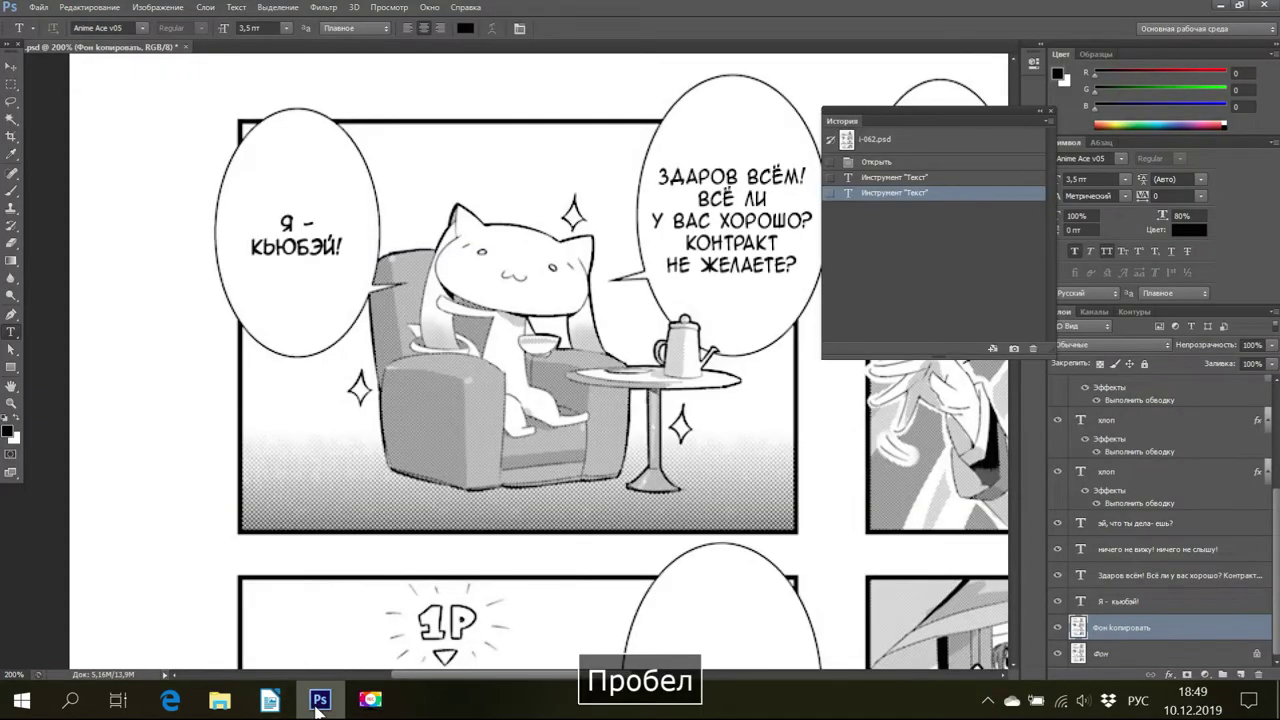
scroll(801, 469, "down", 2)
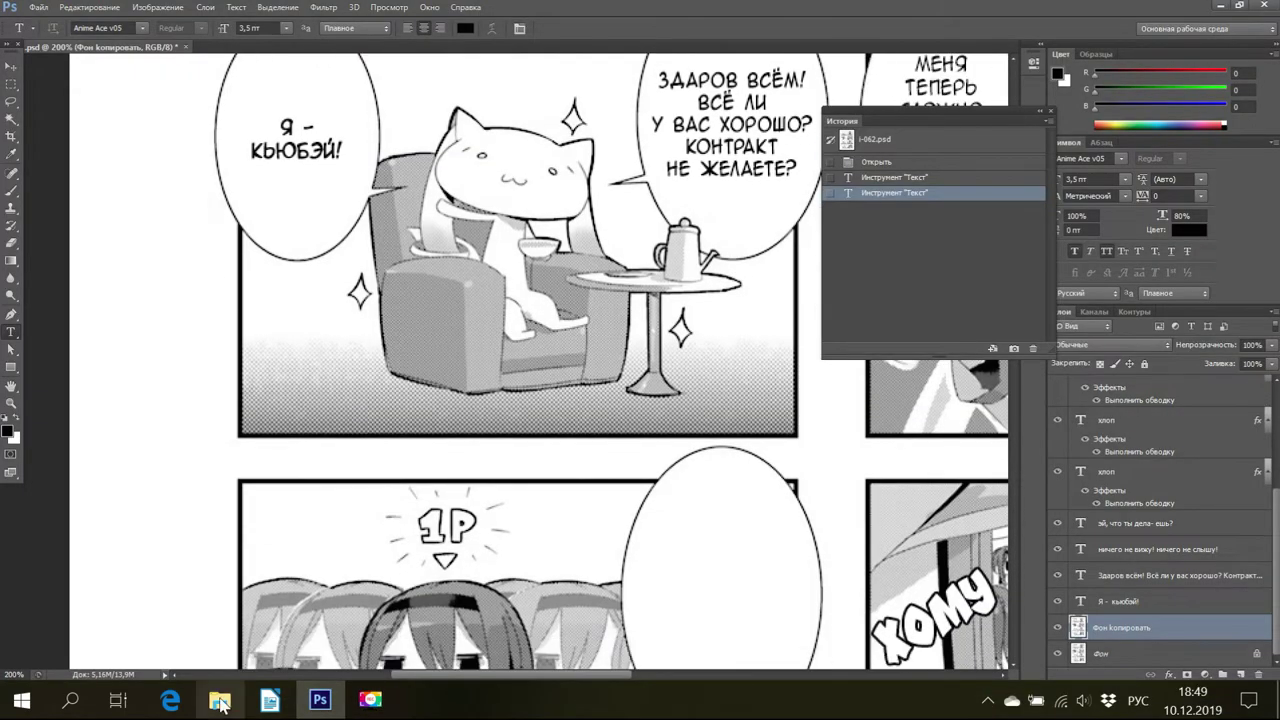
Switch to File Explorer, look through the contents of the "хомура тамура" folder and return to Photoshop.
left_click(216, 702)
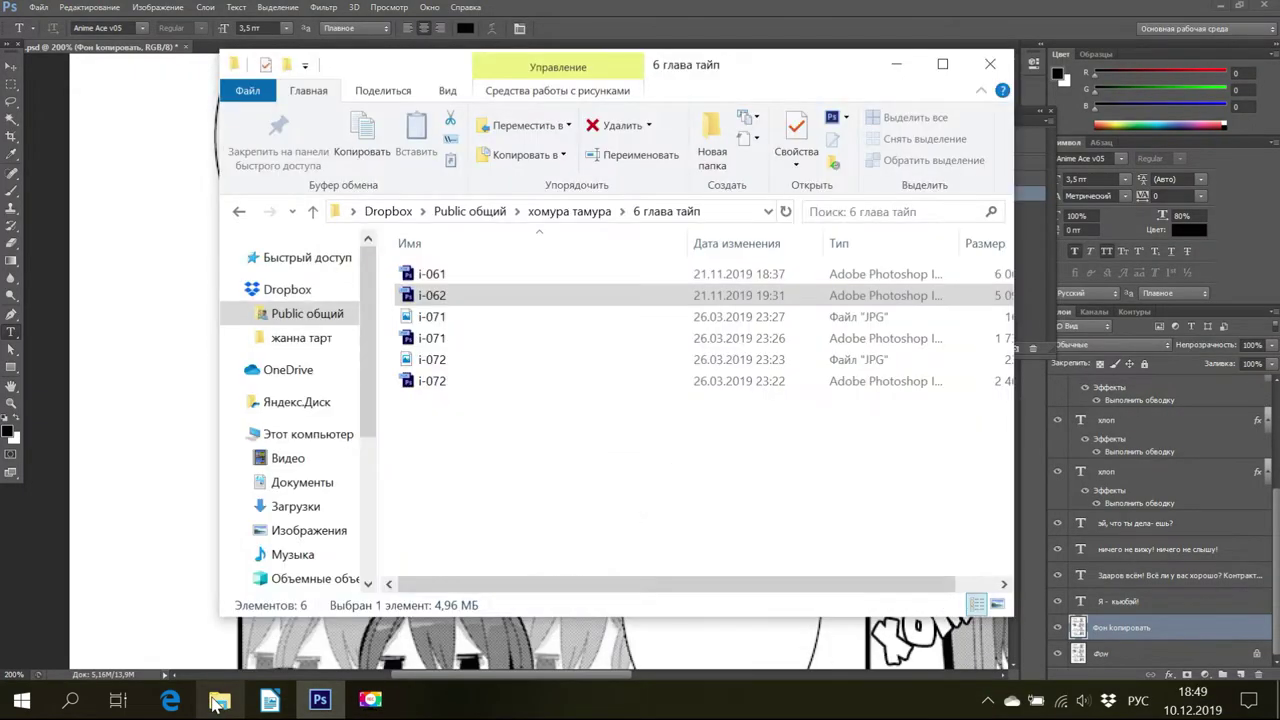
left_click(592, 212)
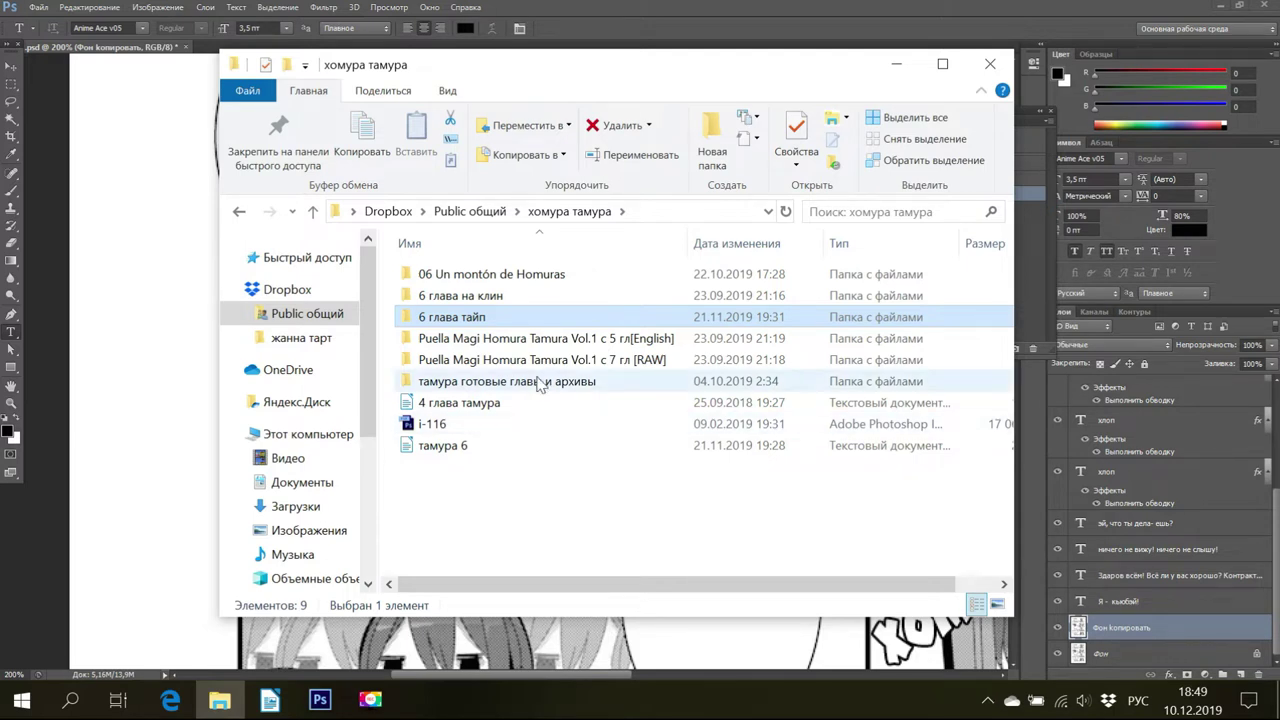
mouse_move(538, 392)
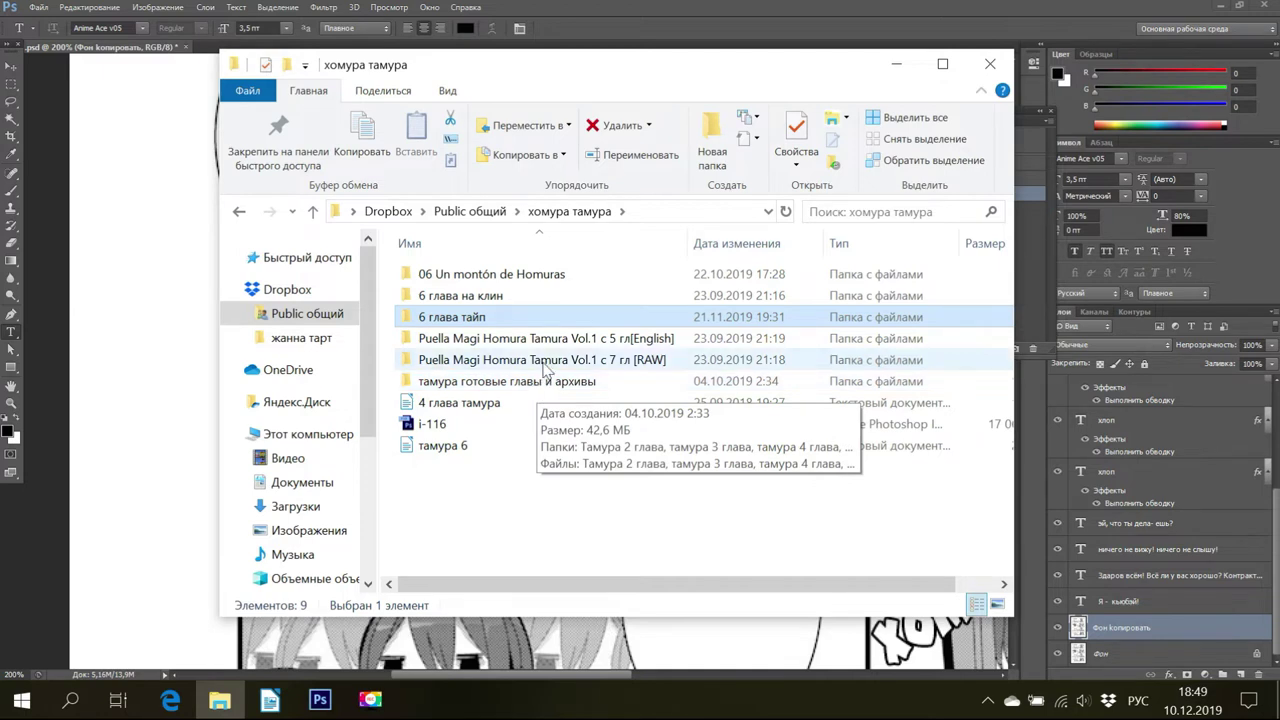
mouse_move(549, 345)
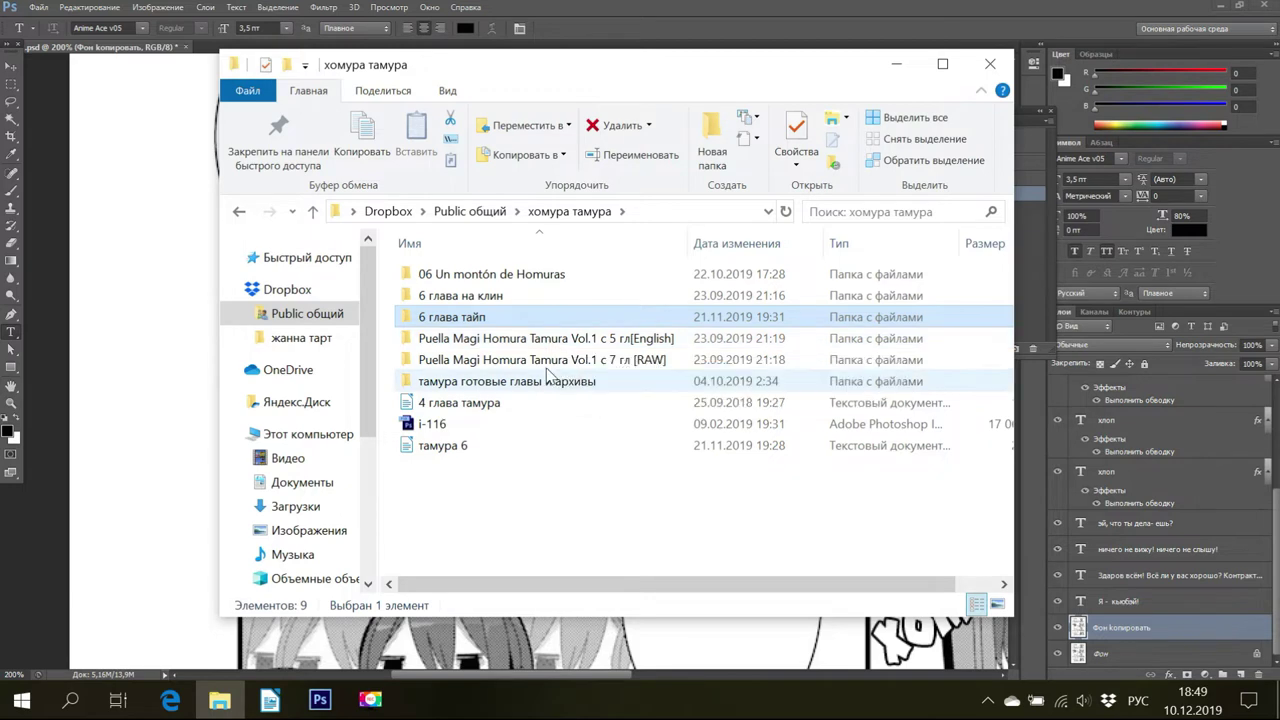
mouse_move(548, 368)
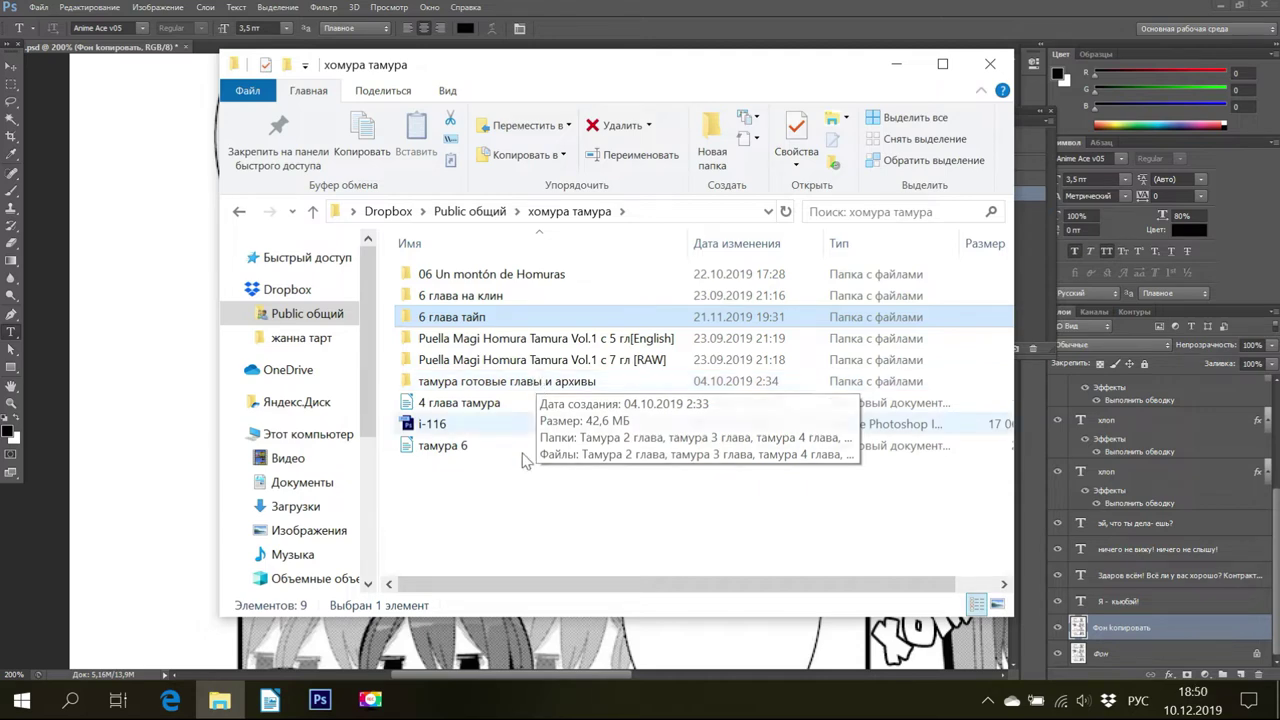
left_click(520, 492)
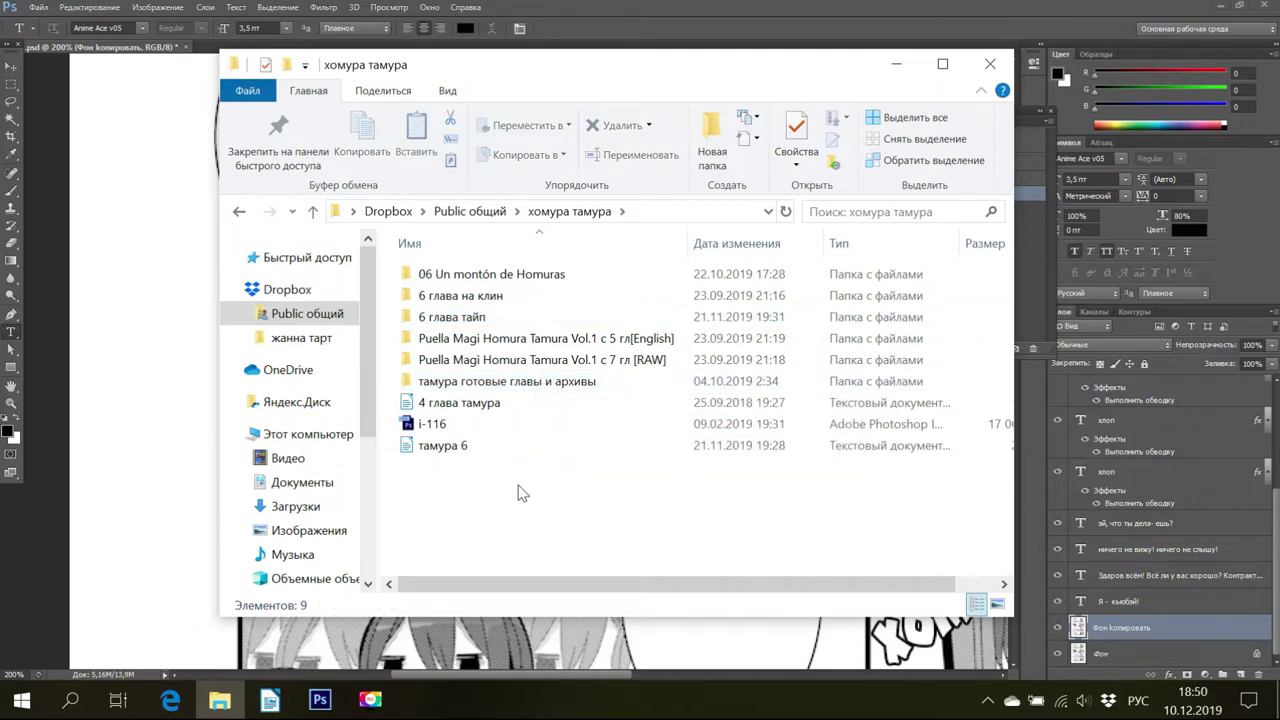
left_click(896, 64)
key("space")
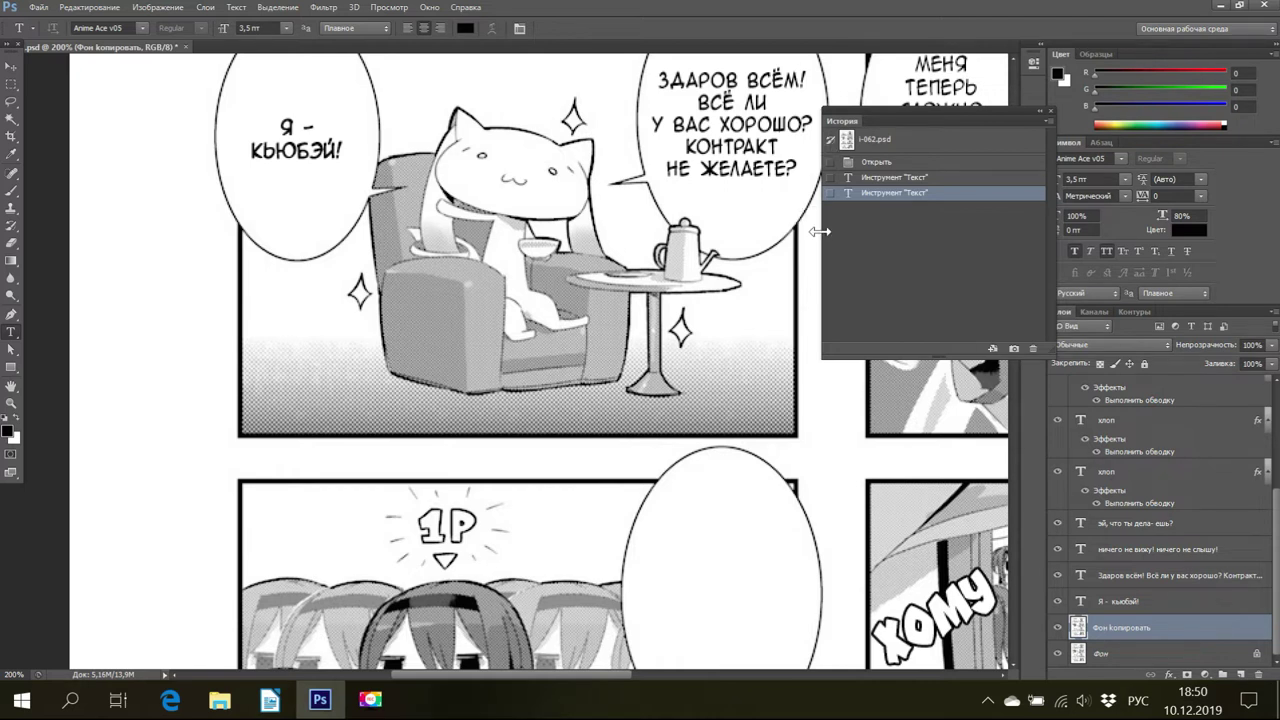
Add a text frame across the empty bubble beside the "1P" girl and paste the copied "С такой скоростью…" line into it.
scroll(123, 345, "down", 1)
scroll(143, 362, "down", 6)
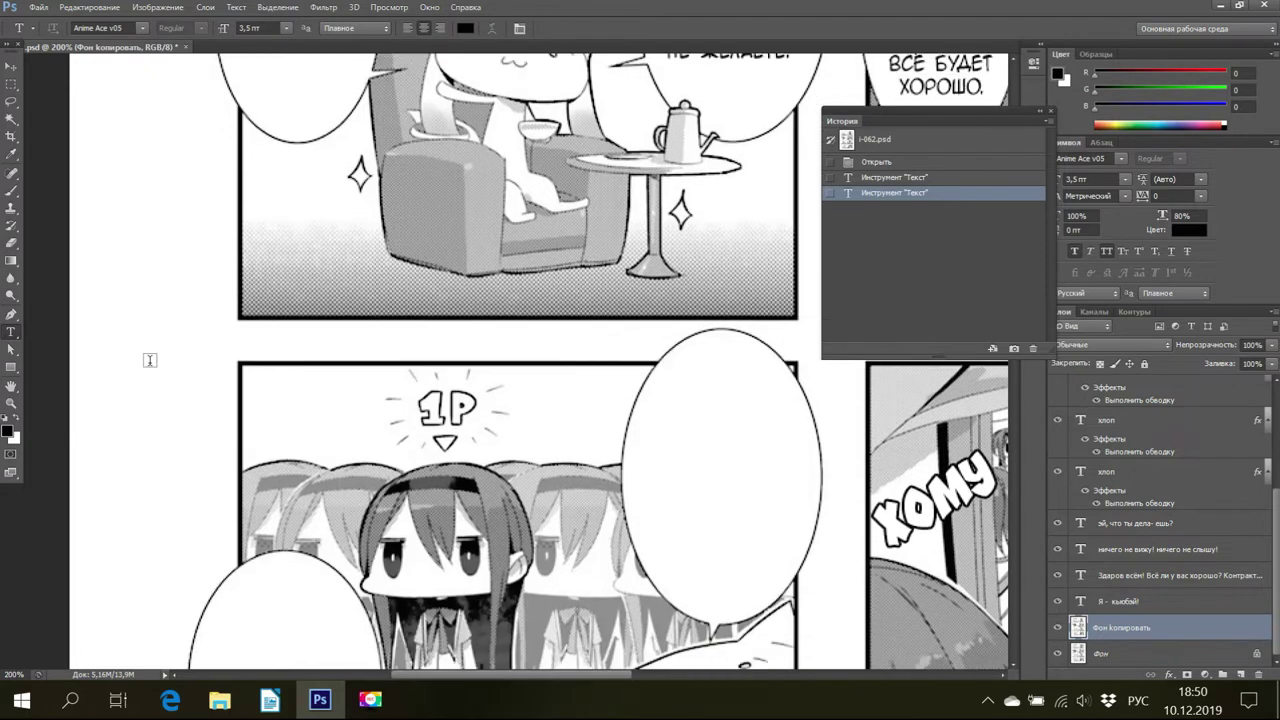
scroll(150, 362, "down", 1)
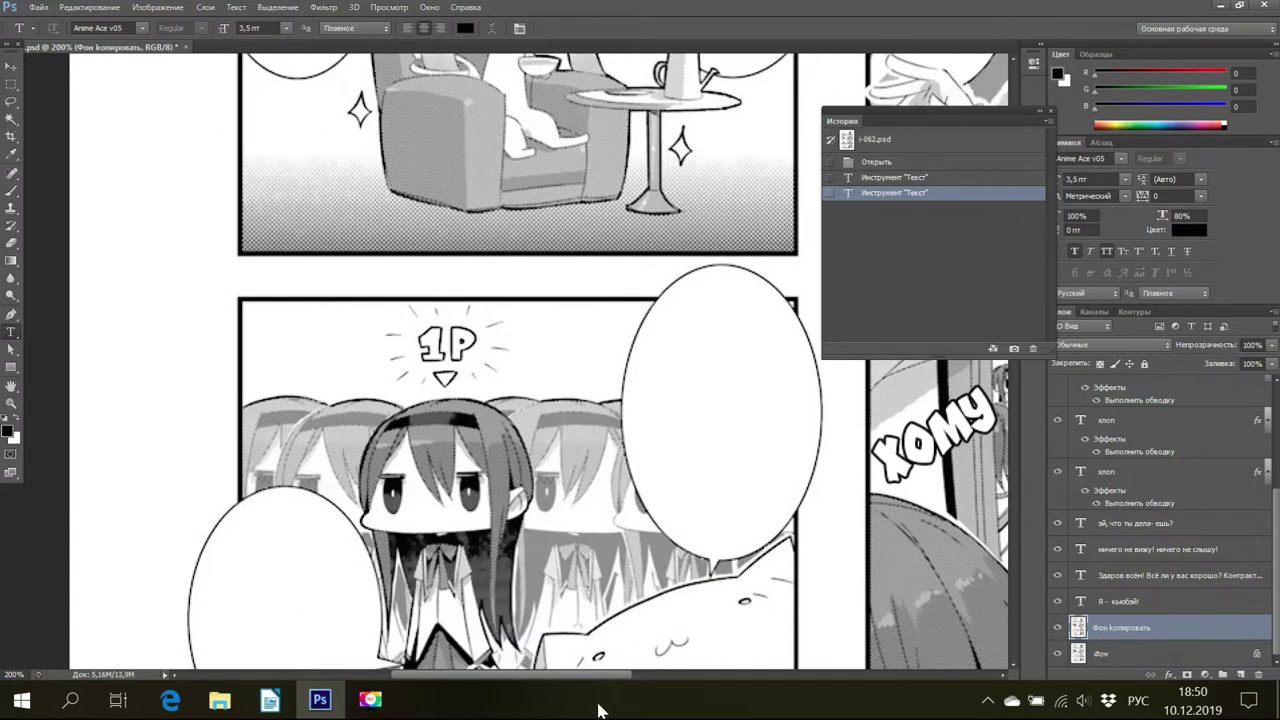
left_click(270, 700)
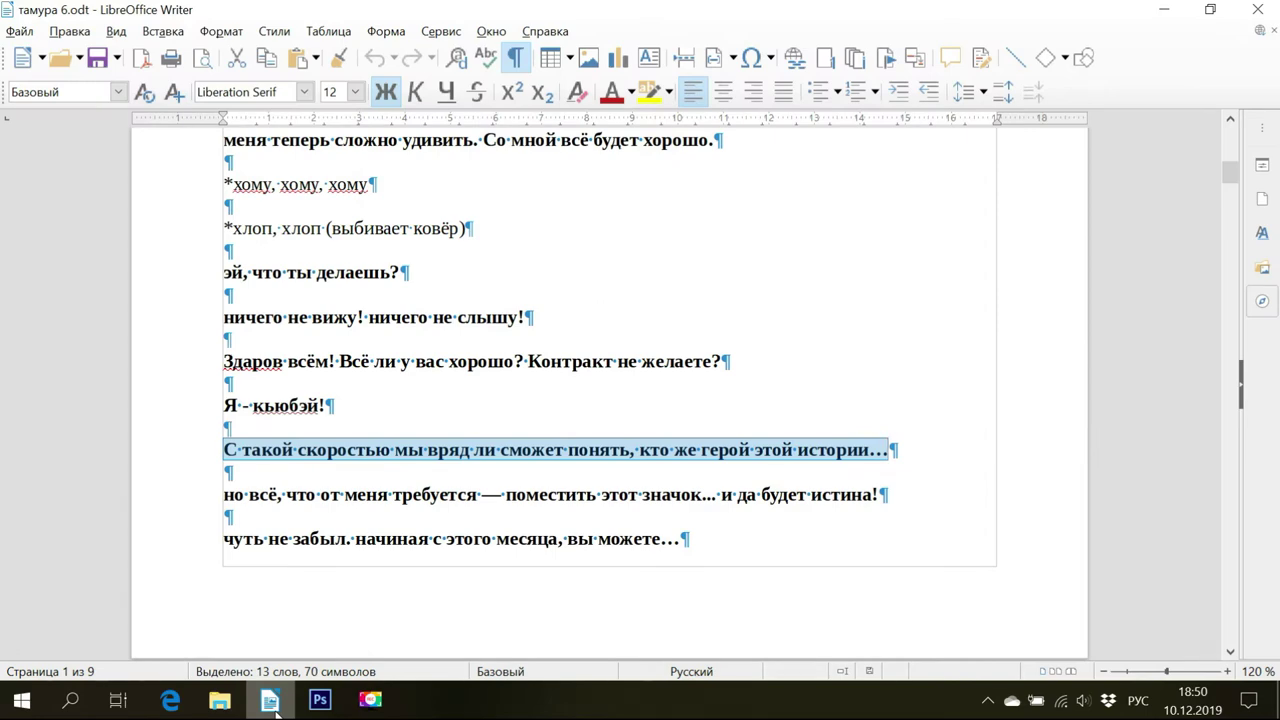
left_click(320, 700)
key("space")
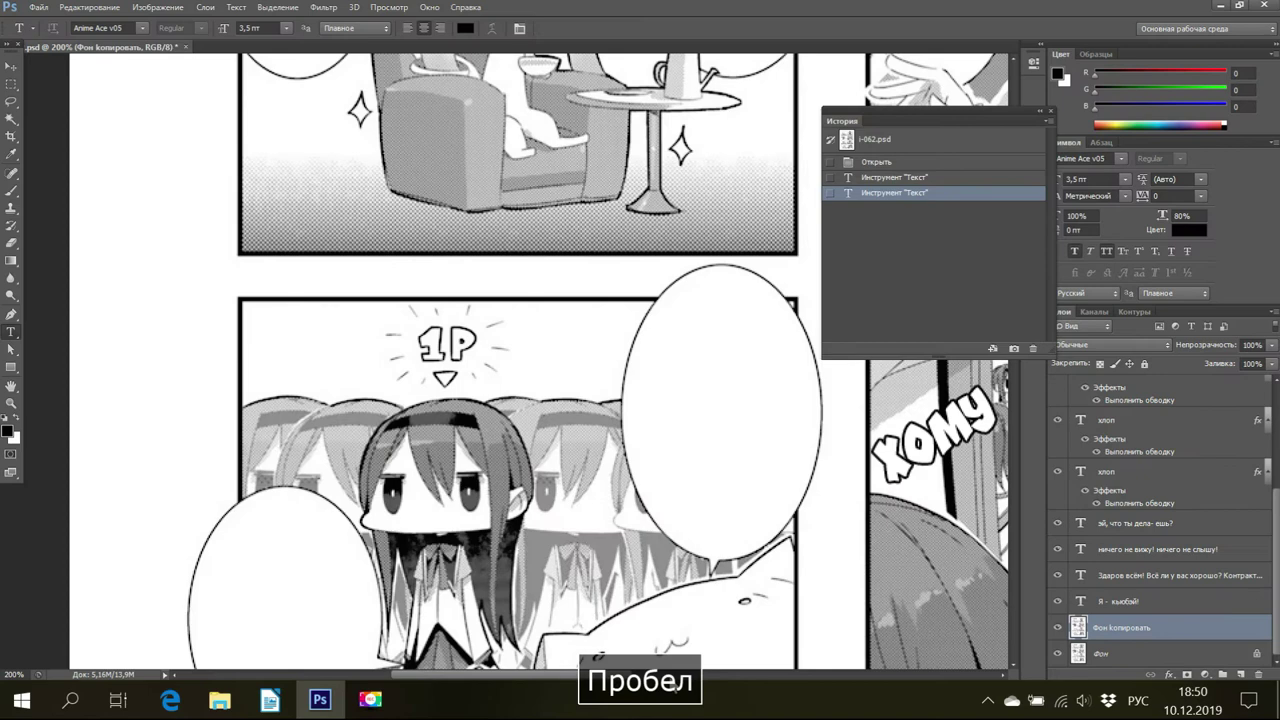
left_click_drag(608, 674, 660, 676)
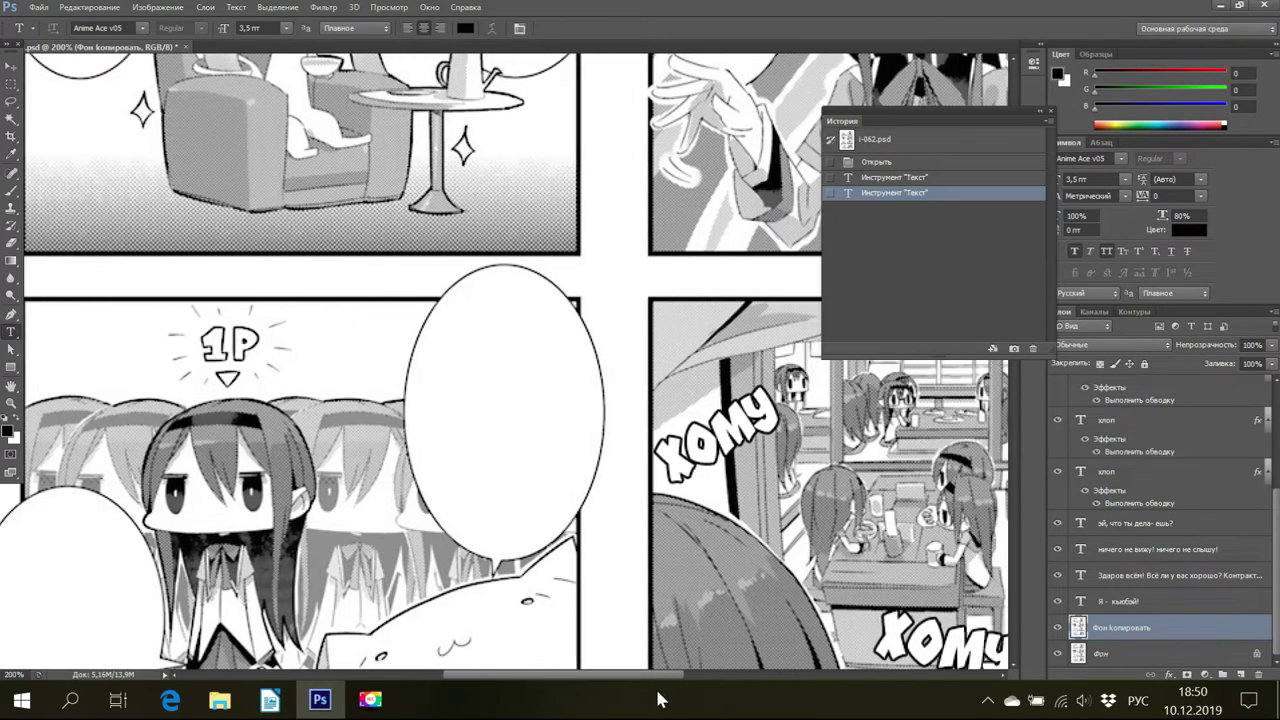
left_click_drag(416, 352, 594, 495)
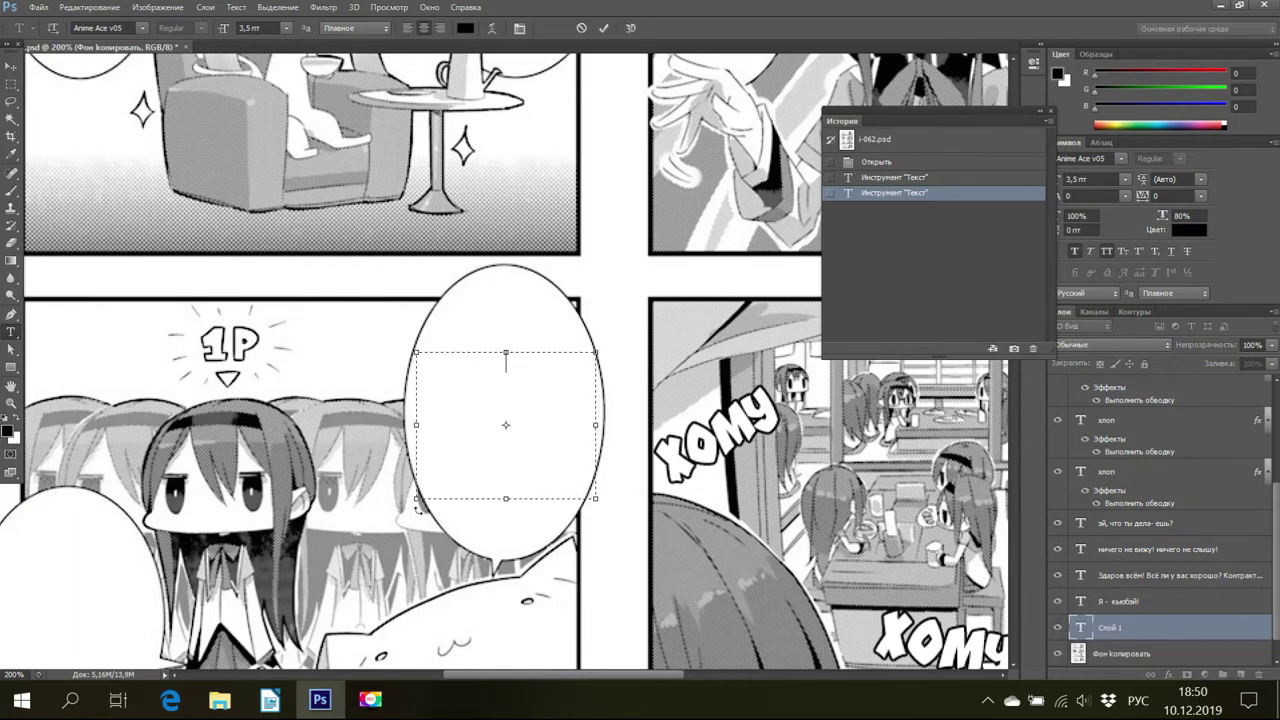
left_click_drag(416, 498, 410, 498)
right_click(534, 381)
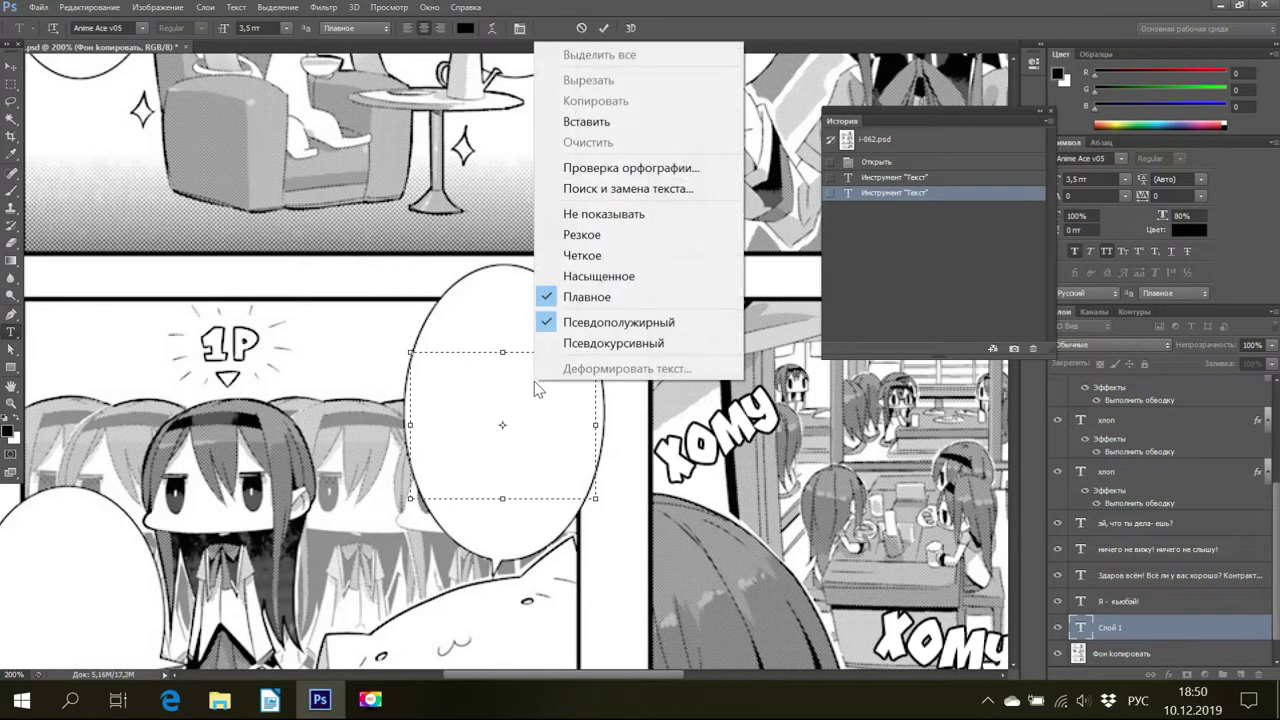
left_click(586, 121)
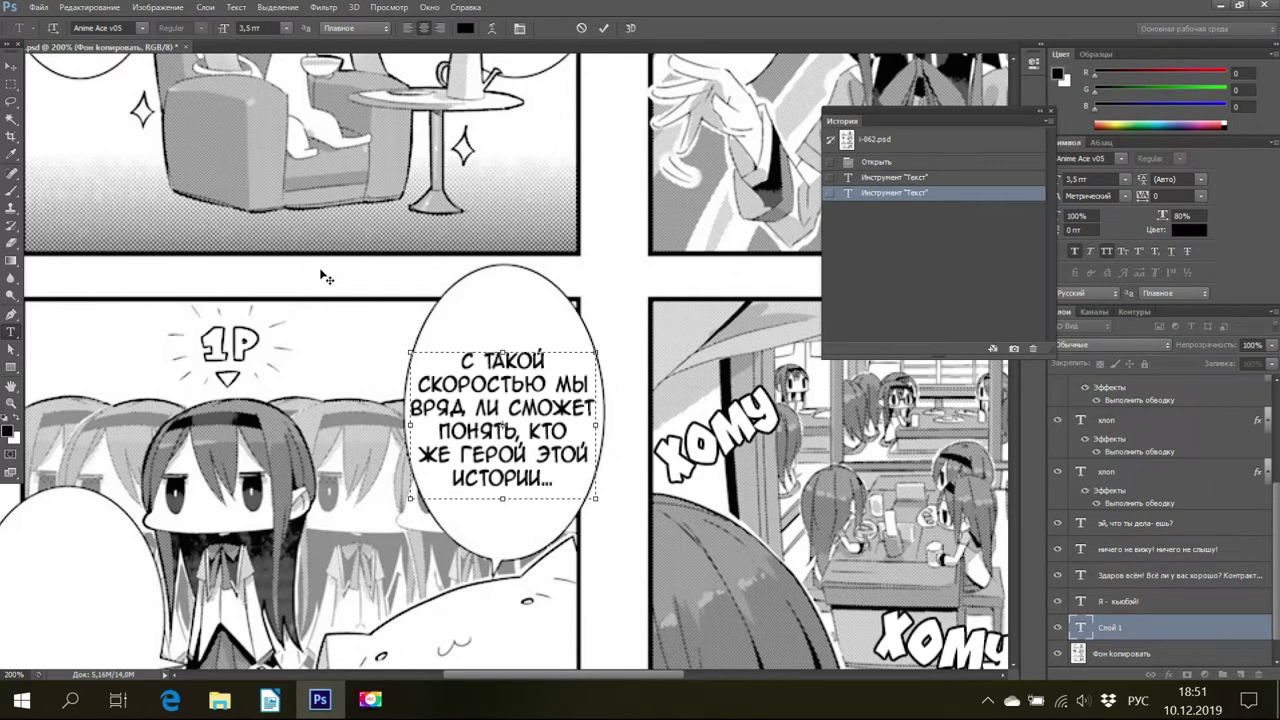
Switch to File Explorer, view the "6 глава тайп" folder and return to Photoshop.
left_click(220, 700)
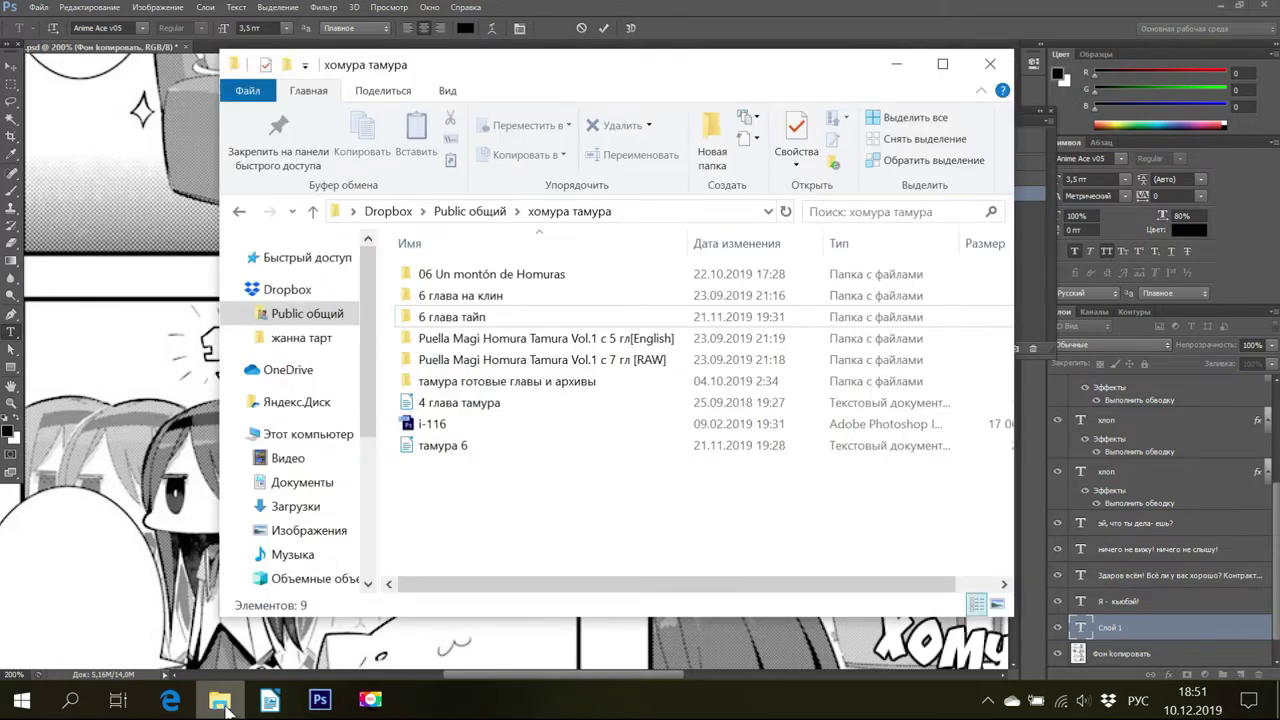
left_click(449, 318)
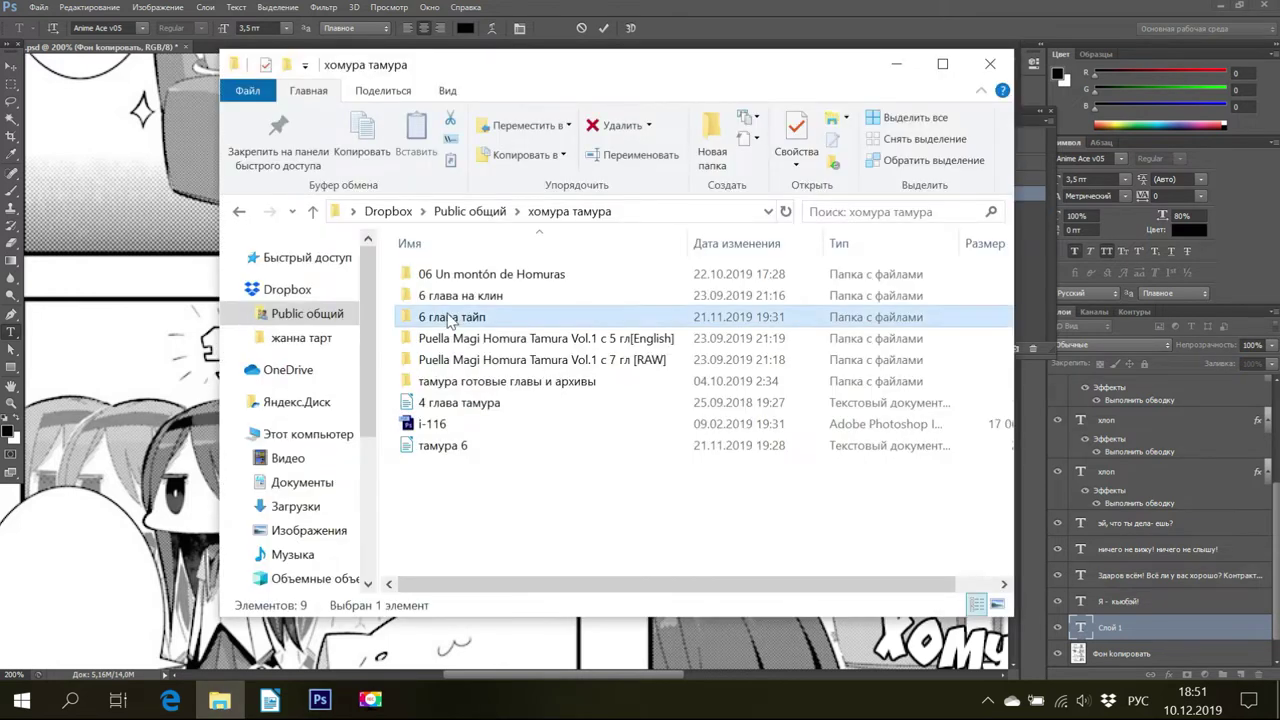
double_click(449, 318)
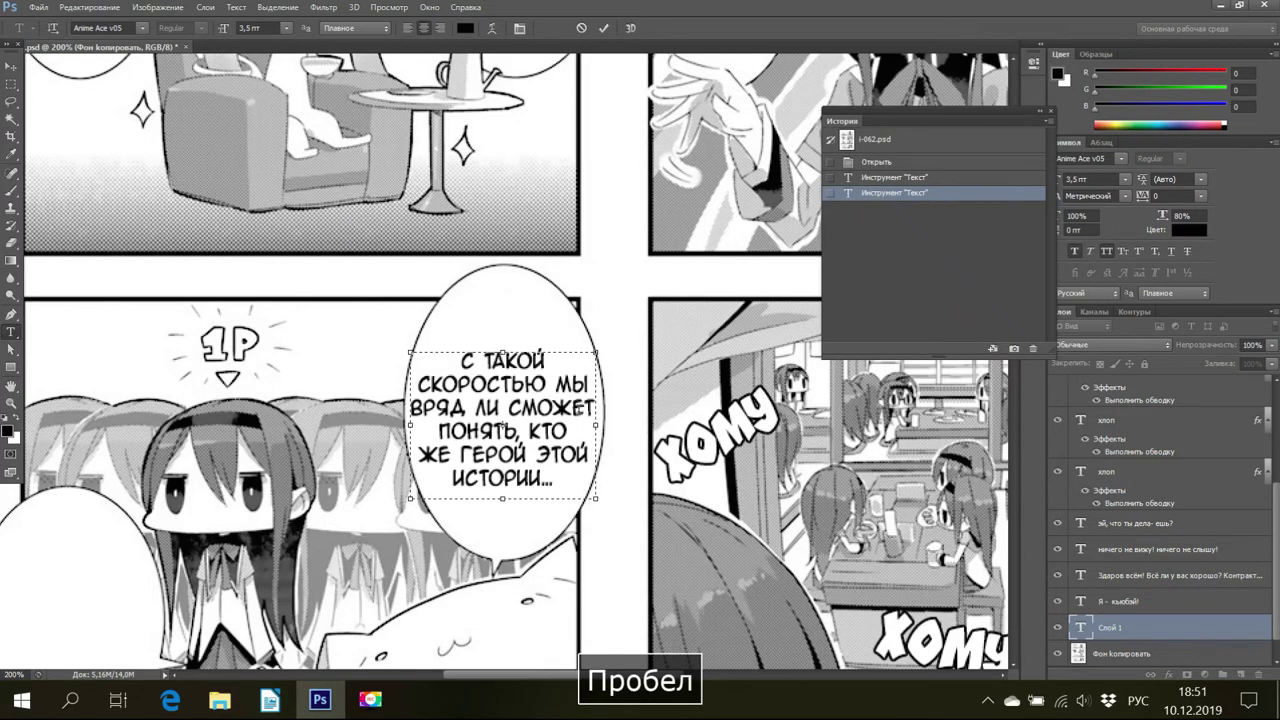
left_click(896, 64)
key("space")
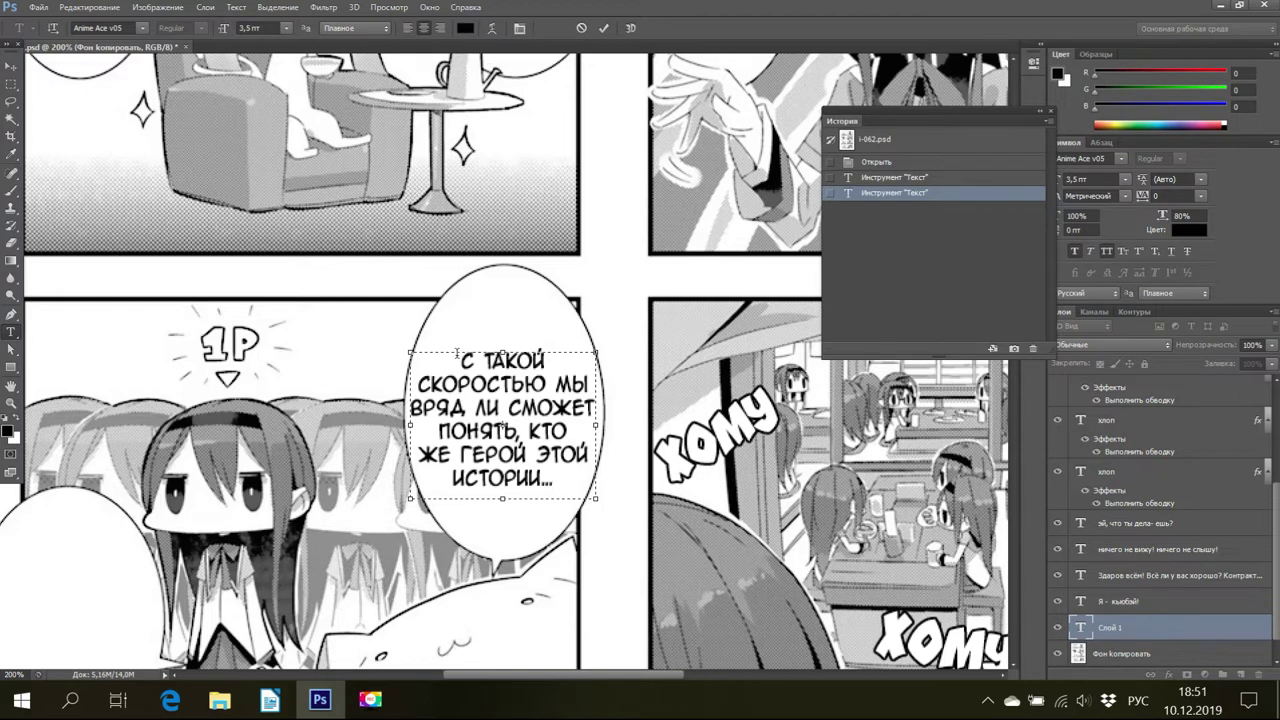
Set the font size of the whole "С такой скоростью…" text to 3,1 pt.
left_click(459, 357)
left_click_drag(459, 357, 563, 481)
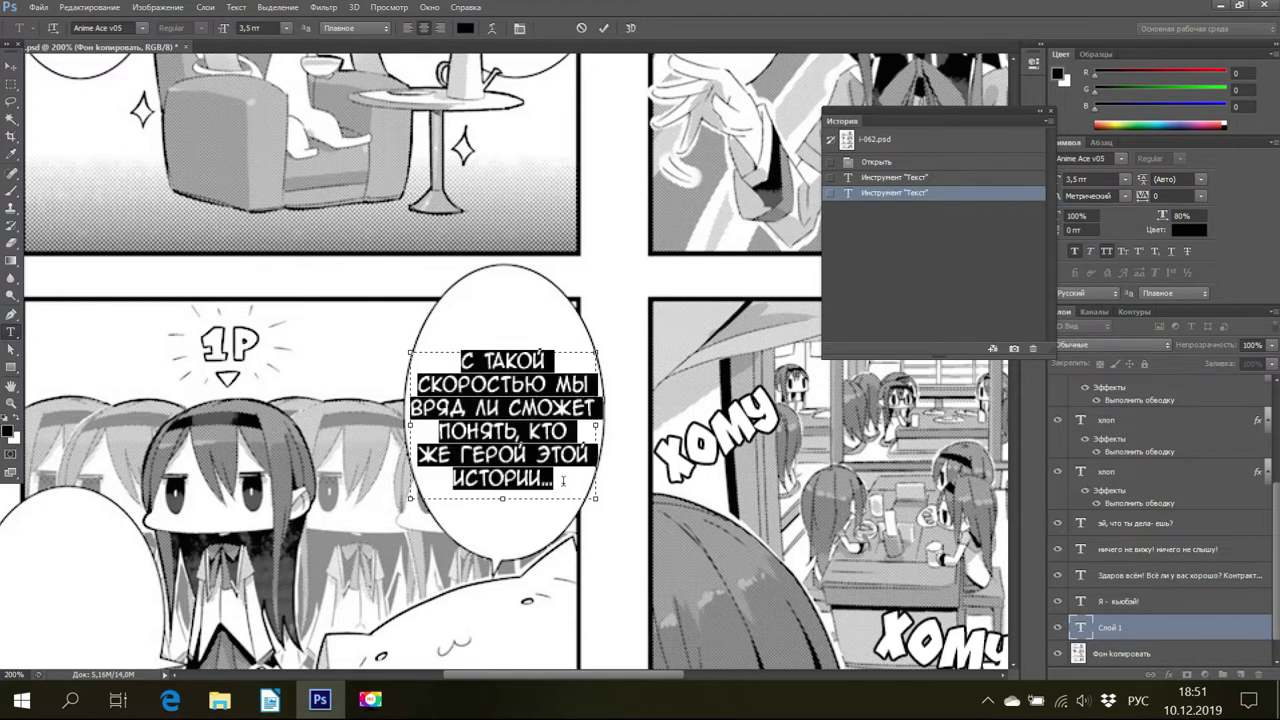
left_click(1078, 179)
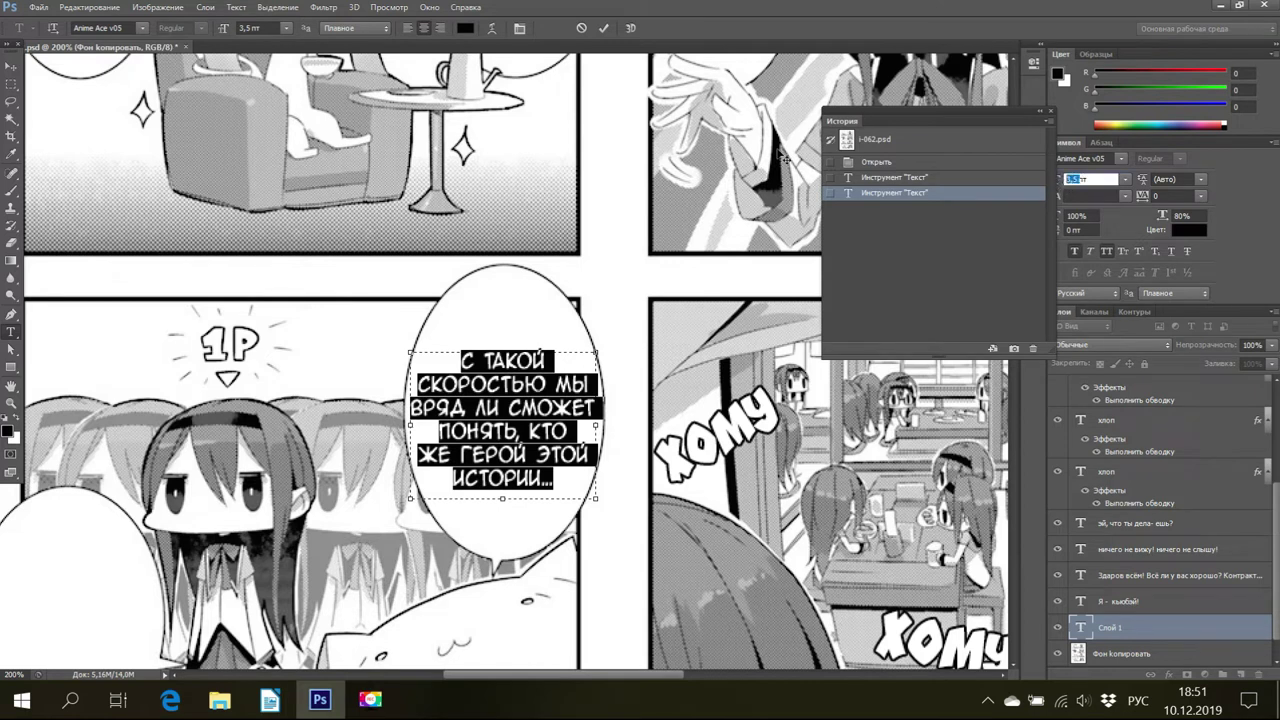
type("3,")
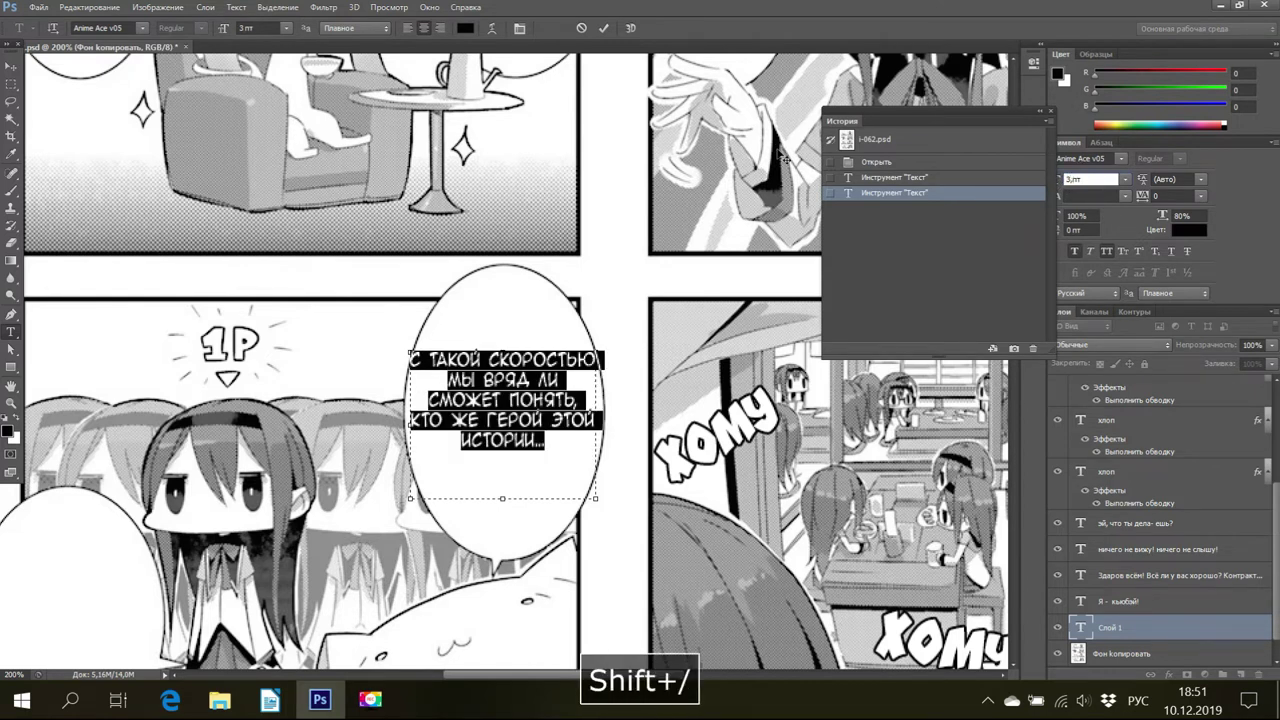
type("1")
key("Return")
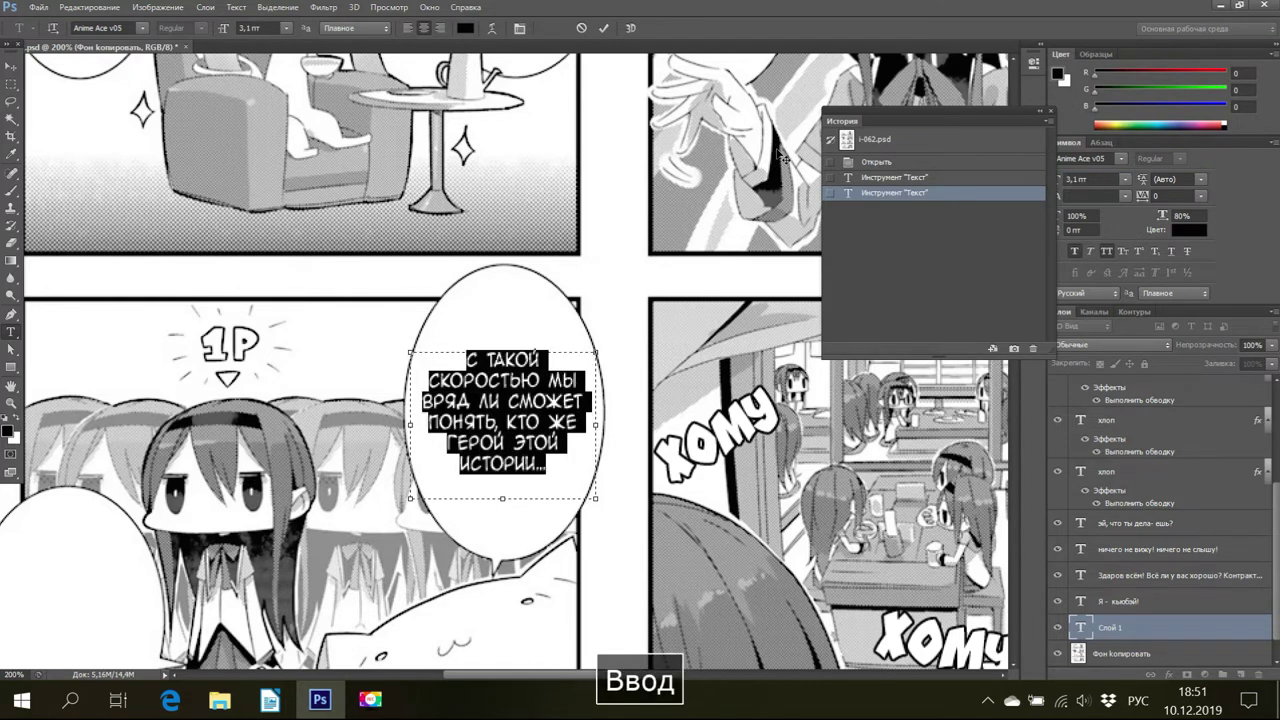
Set the "С такой скоростью…" text's kerning to Метрический and break its lines before "мы" and before "герой".
left_click(1125, 196)
left_click(1101, 214)
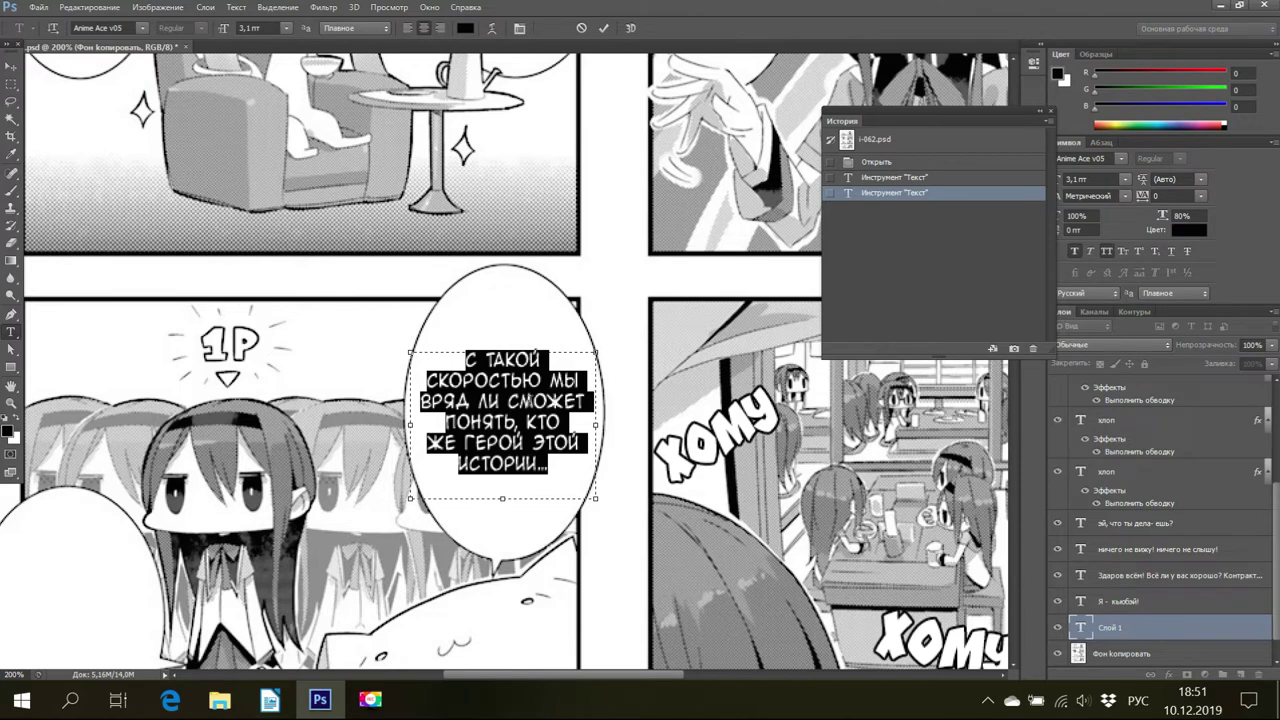
left_click(543, 381)
key("Return")
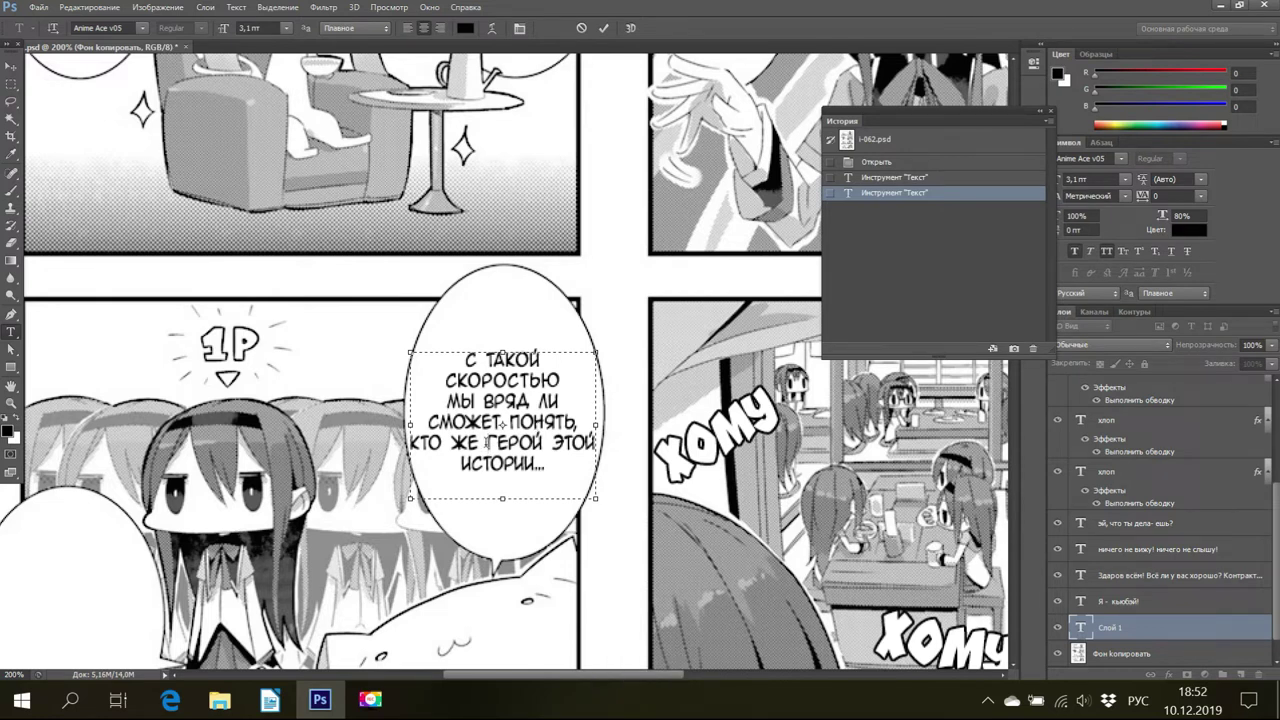
left_click(486, 441)
key("Return")
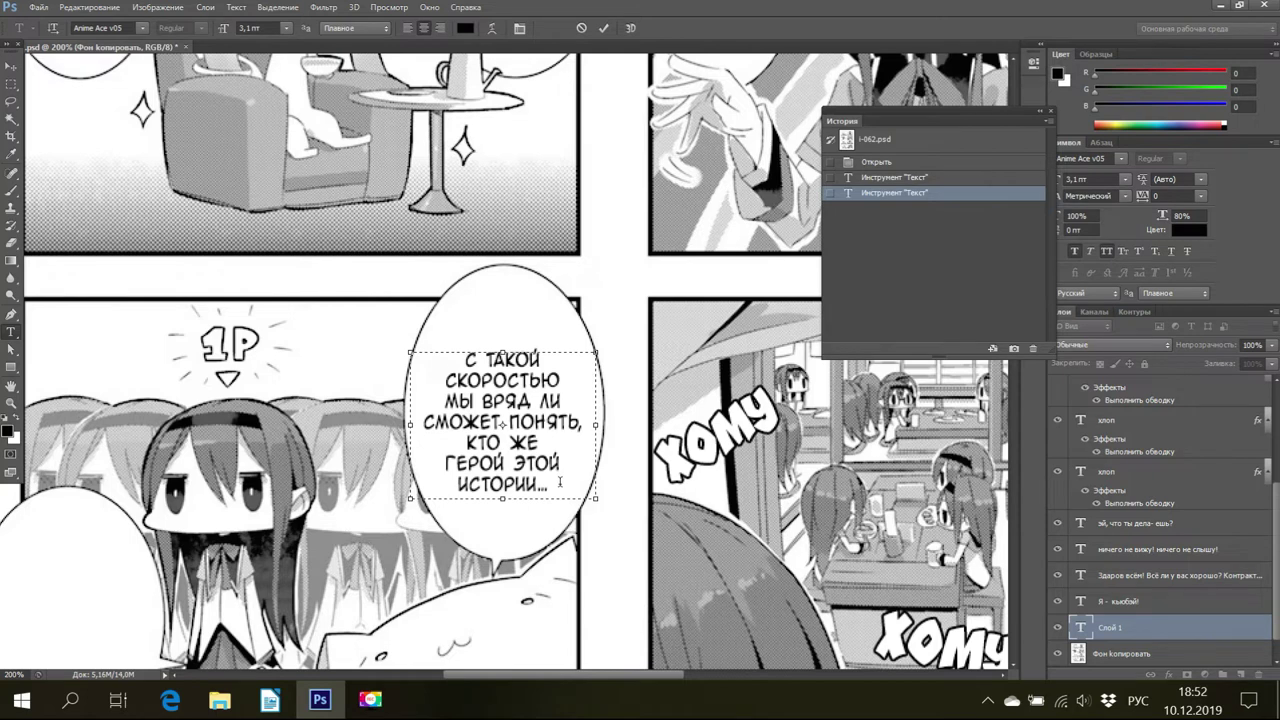
Nudge the edges of the "С такой скоростью…" text frame to centre it in the bubble, commit the text and save the document.
left_click_drag(560, 482, 403, 341)
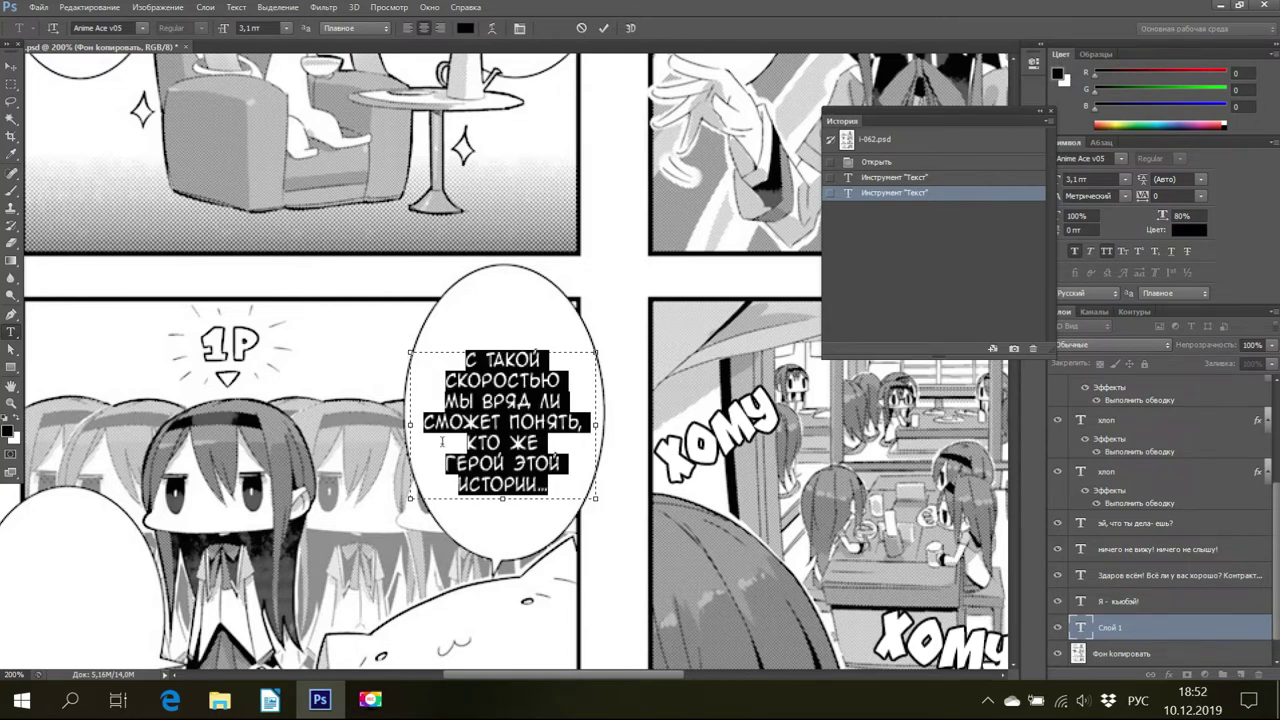
left_click(557, 467)
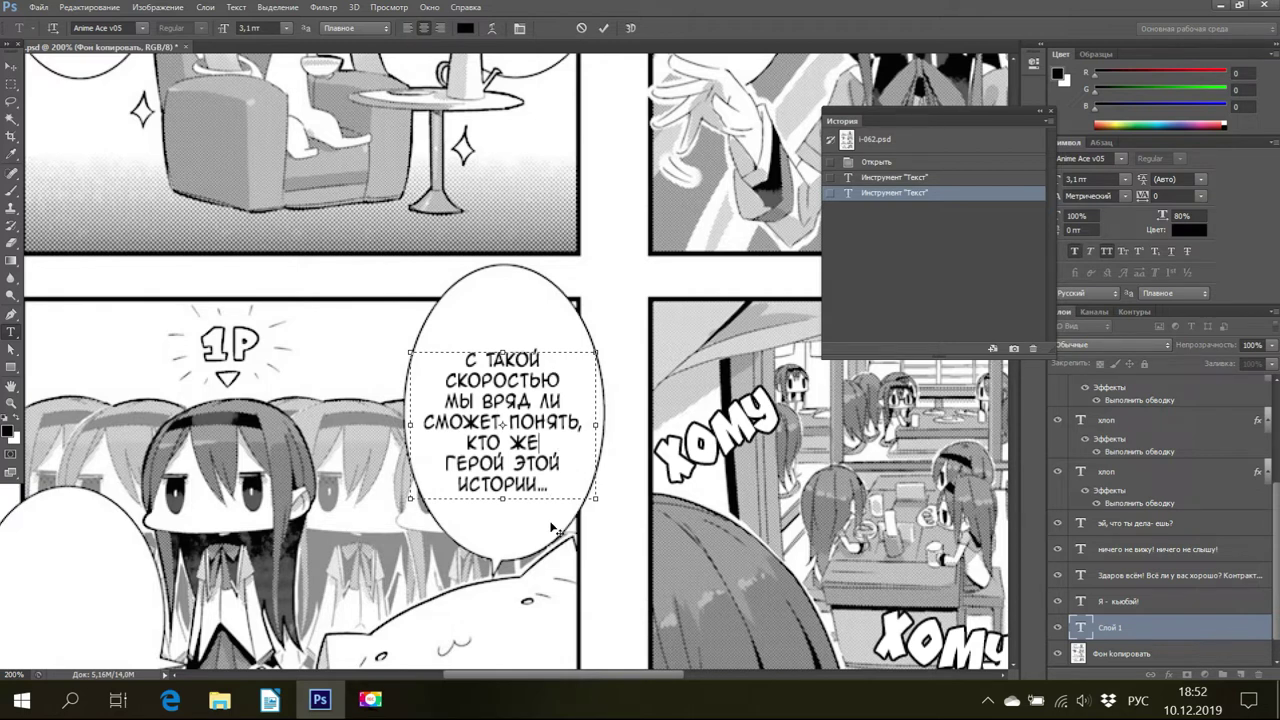
left_click_drag(502, 498, 501, 491)
left_click_drag(410, 492, 413, 498)
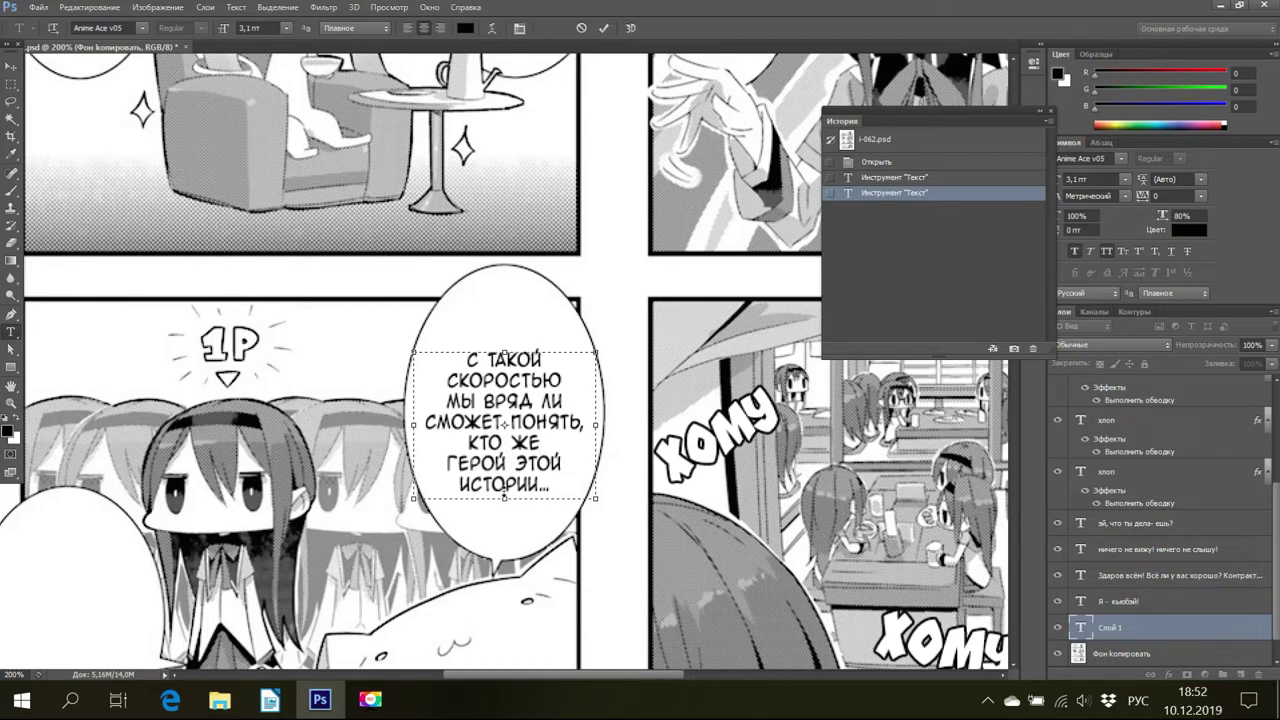
scroll(1136, 633, "down", 1)
left_click(1136, 630)
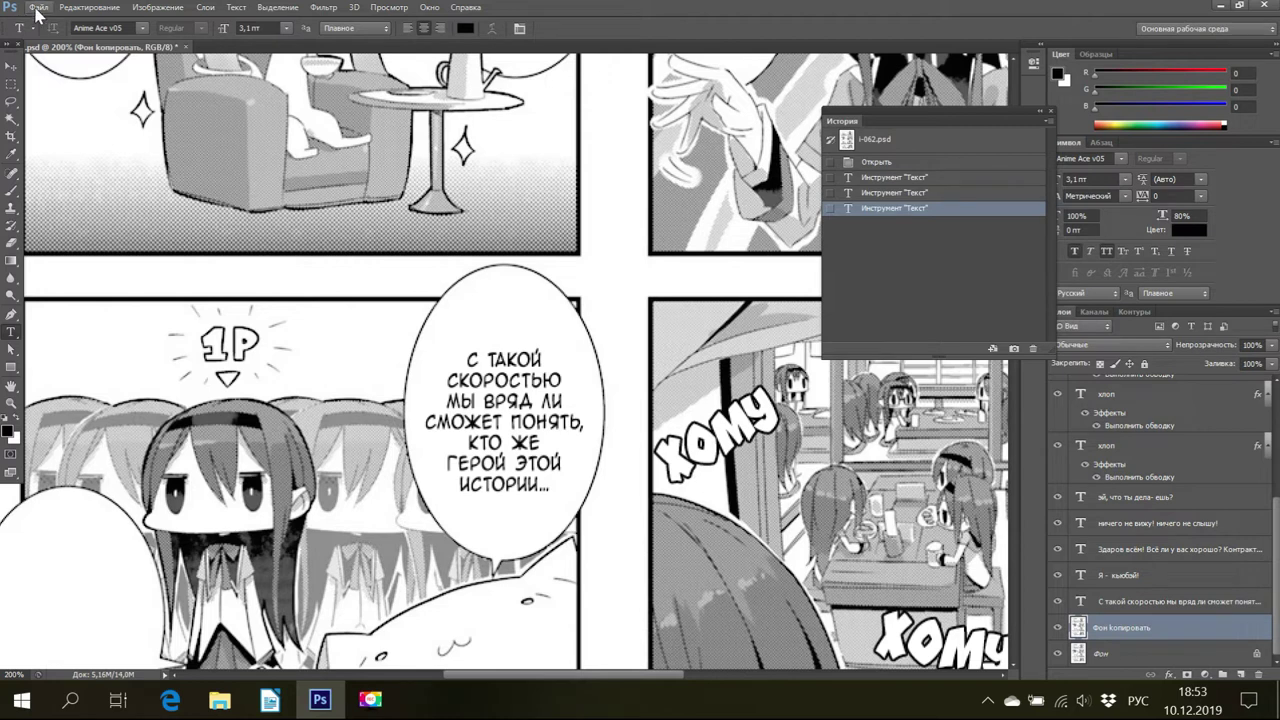
left_click(37, 8)
left_click(60, 222)
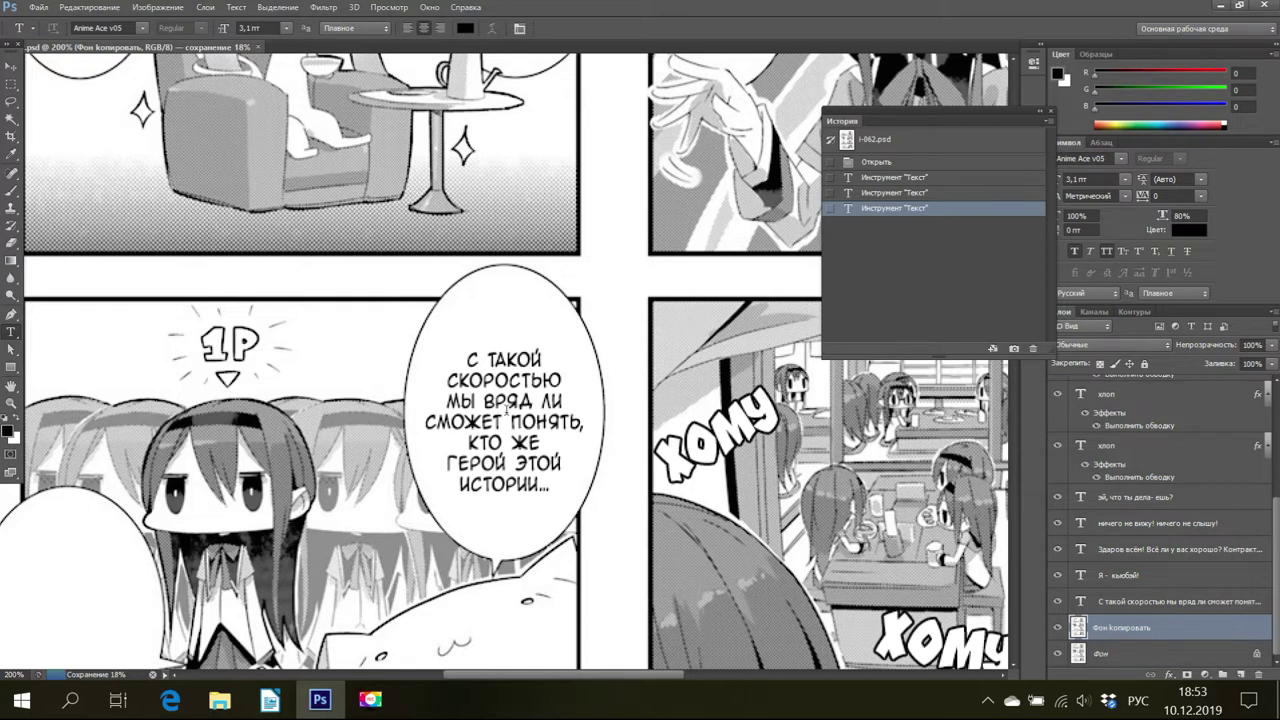
Reopen the "С такой скоростью…" text and move its frame's upper edge slightly up to balance it vertically in the bubble.
left_click(505, 423)
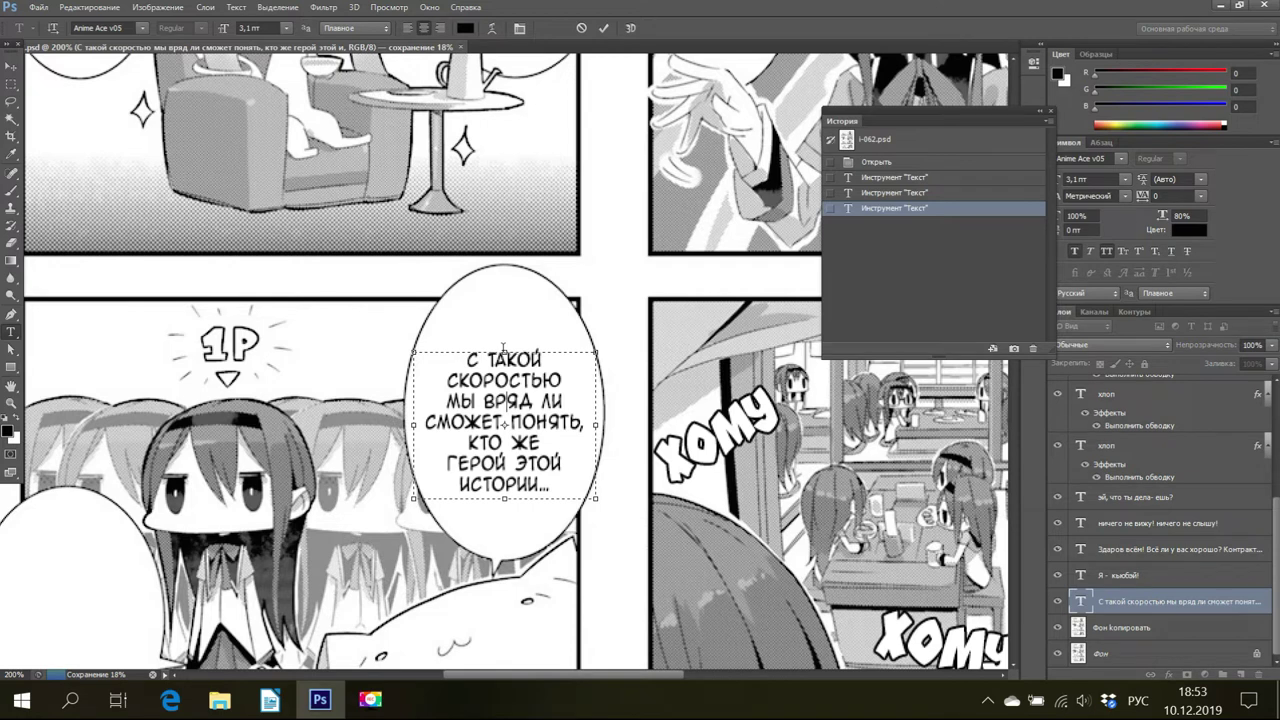
left_click_drag(502, 347, 505, 341)
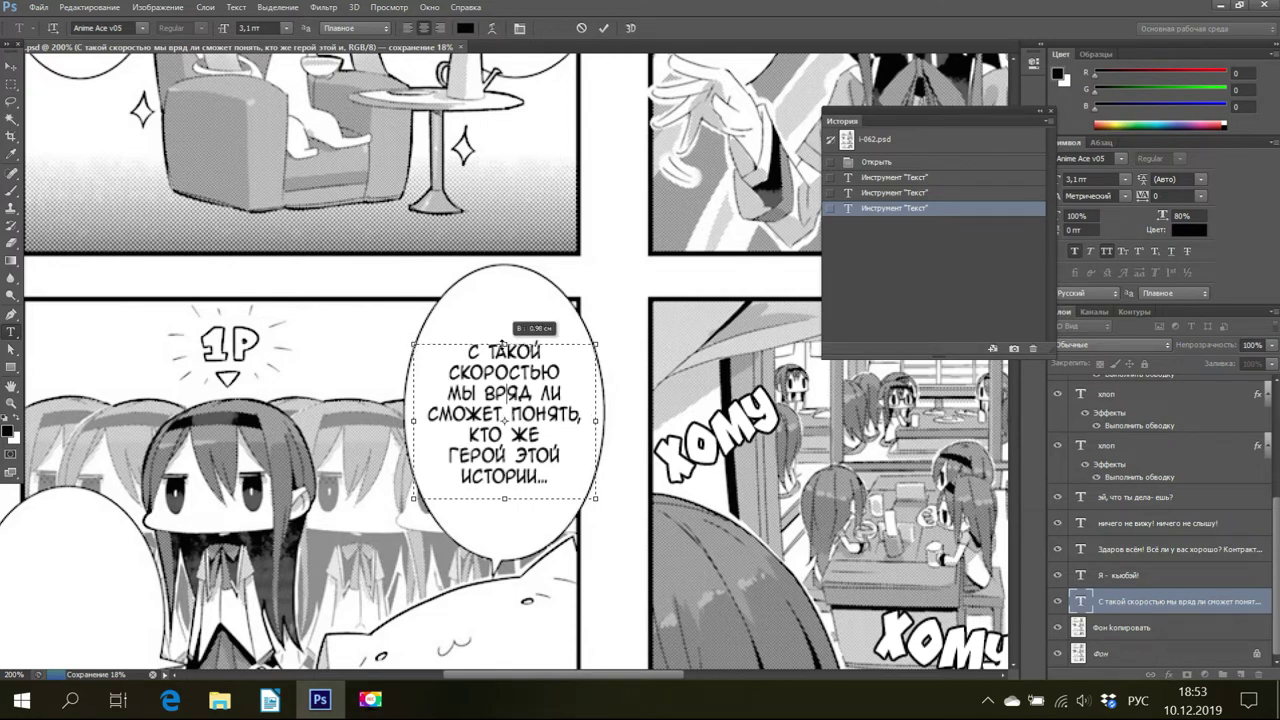
left_click_drag(504, 346, 501, 343)
left_click_drag(503, 343, 504, 350)
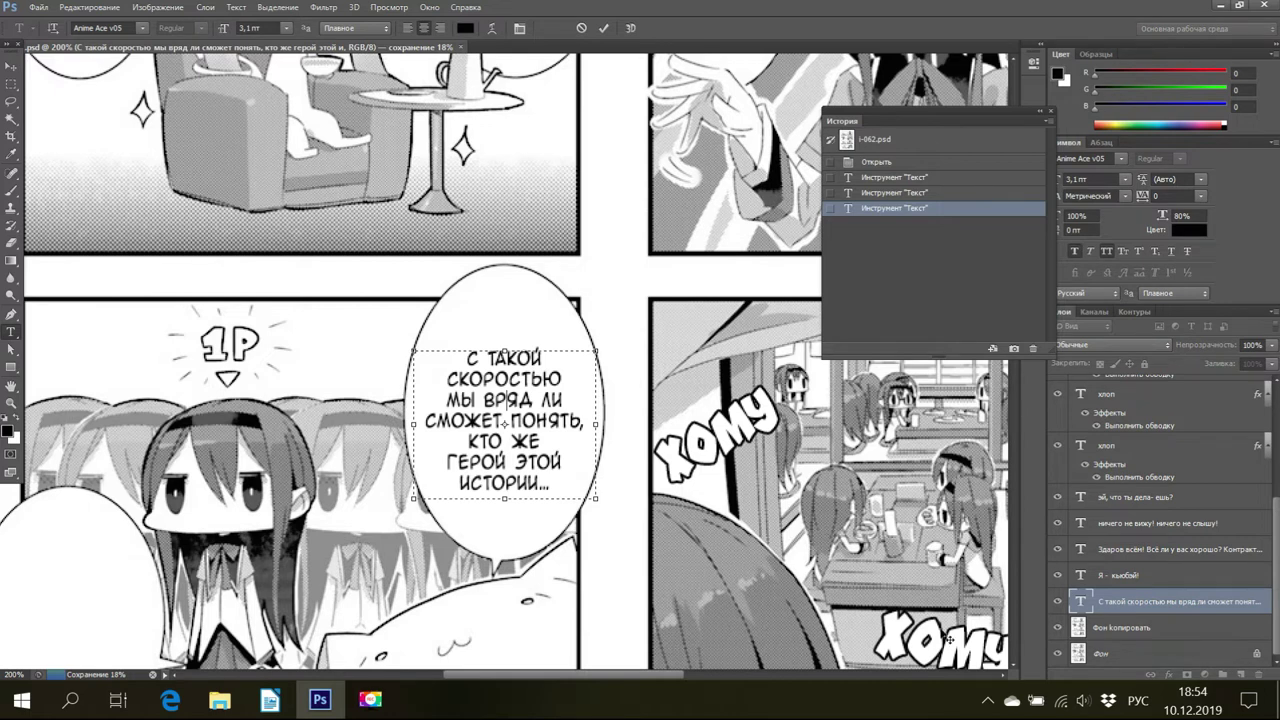
Switch to LibreOffice Writer, copy the line "но всё, что от меня требуется — поместить этот значок... и да будет истина!" and return to Photoshop.
left_click(267, 703)
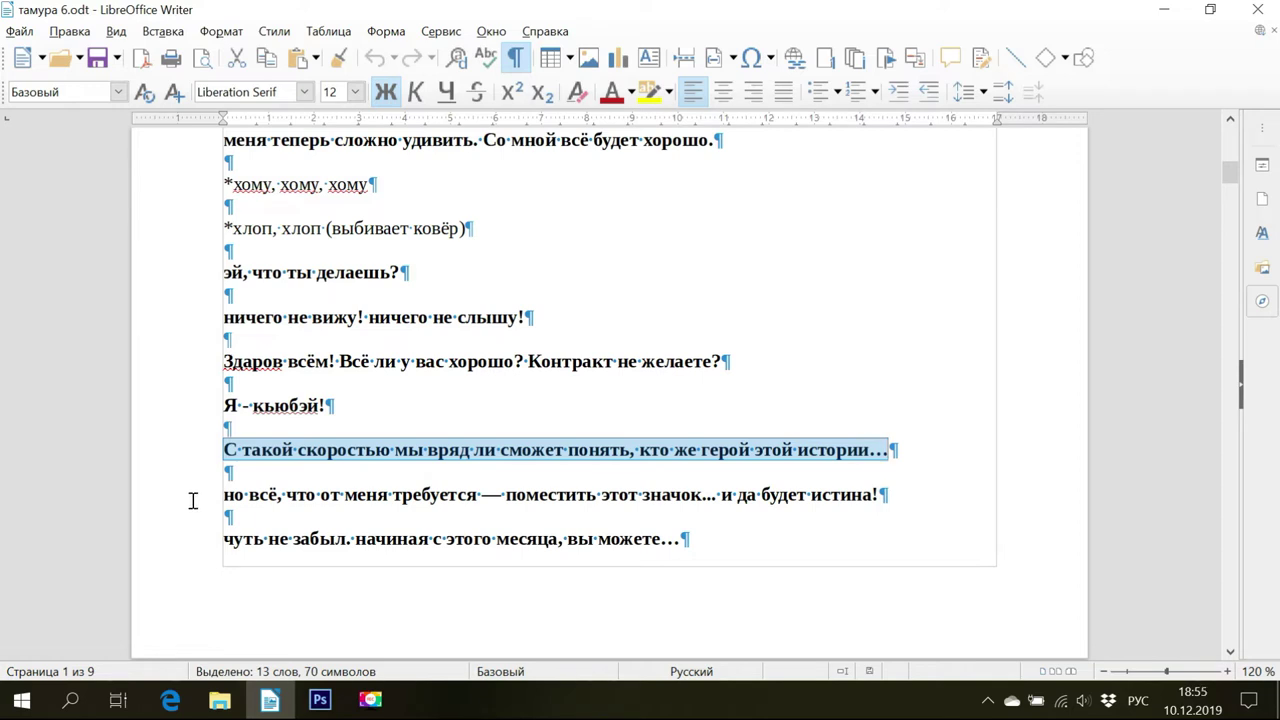
left_click_drag(226, 495, 817, 497)
right_click(817, 497)
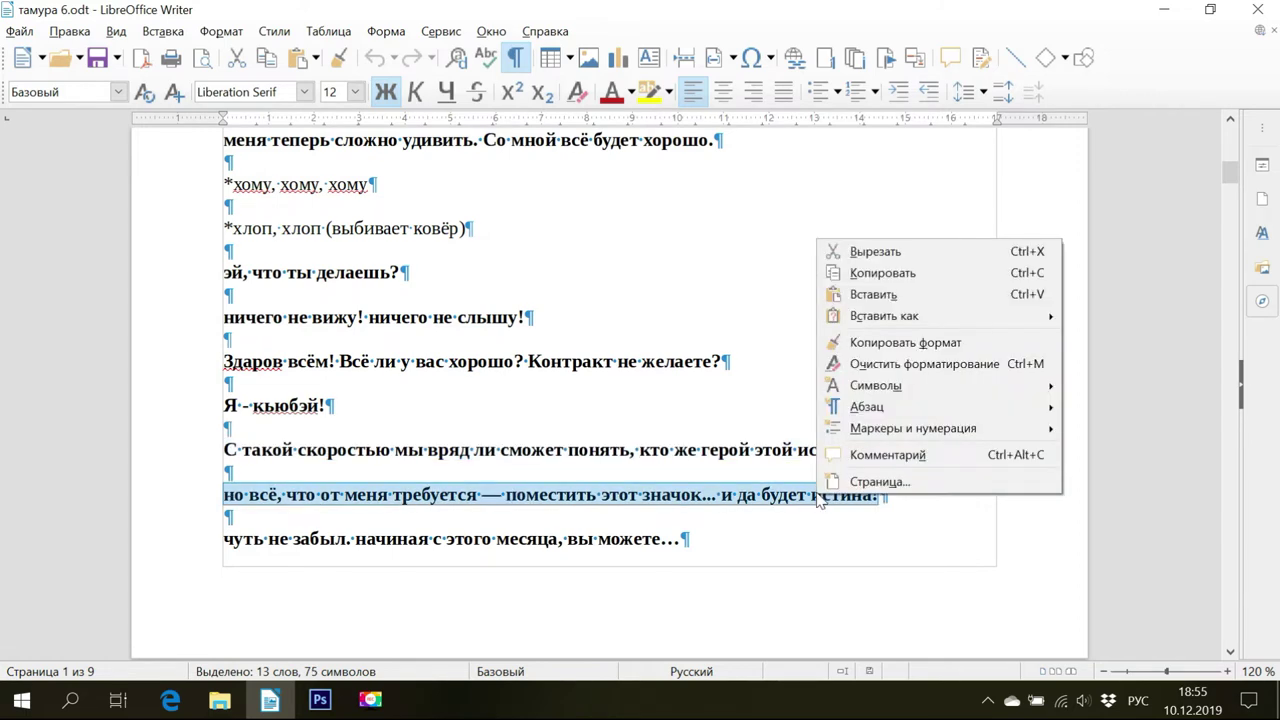
left_click(838, 274)
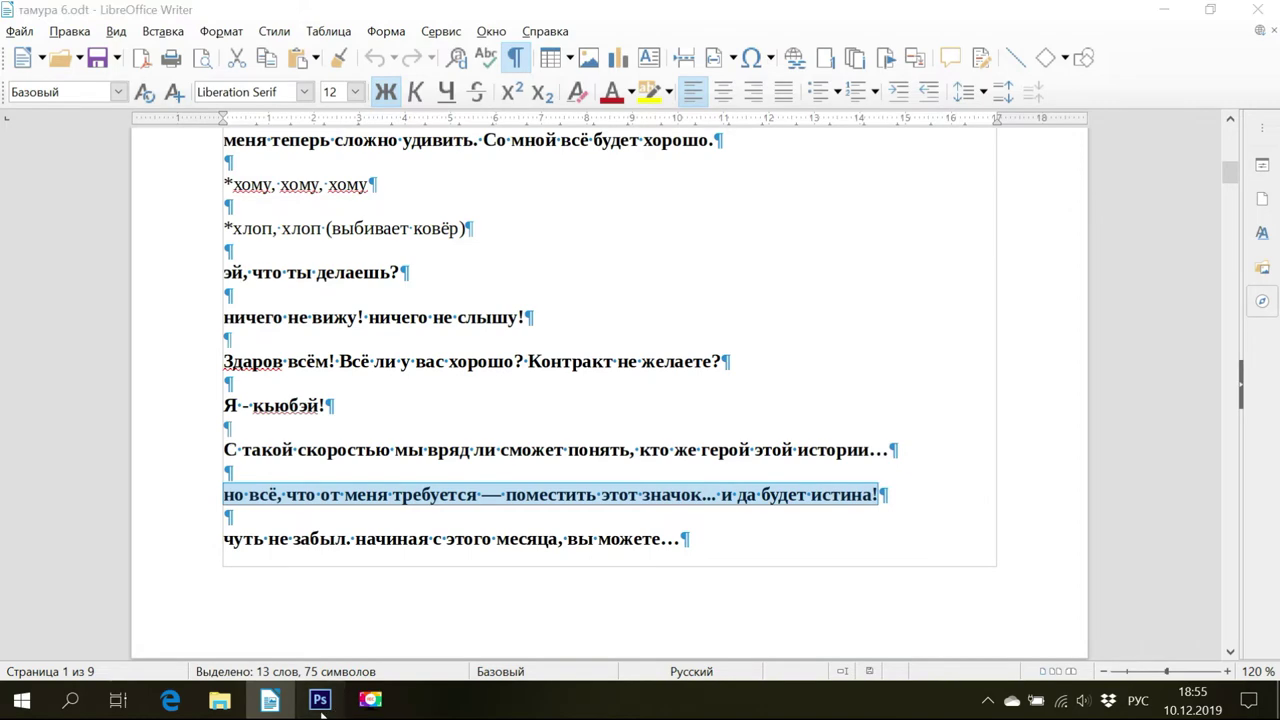
left_click(320, 699)
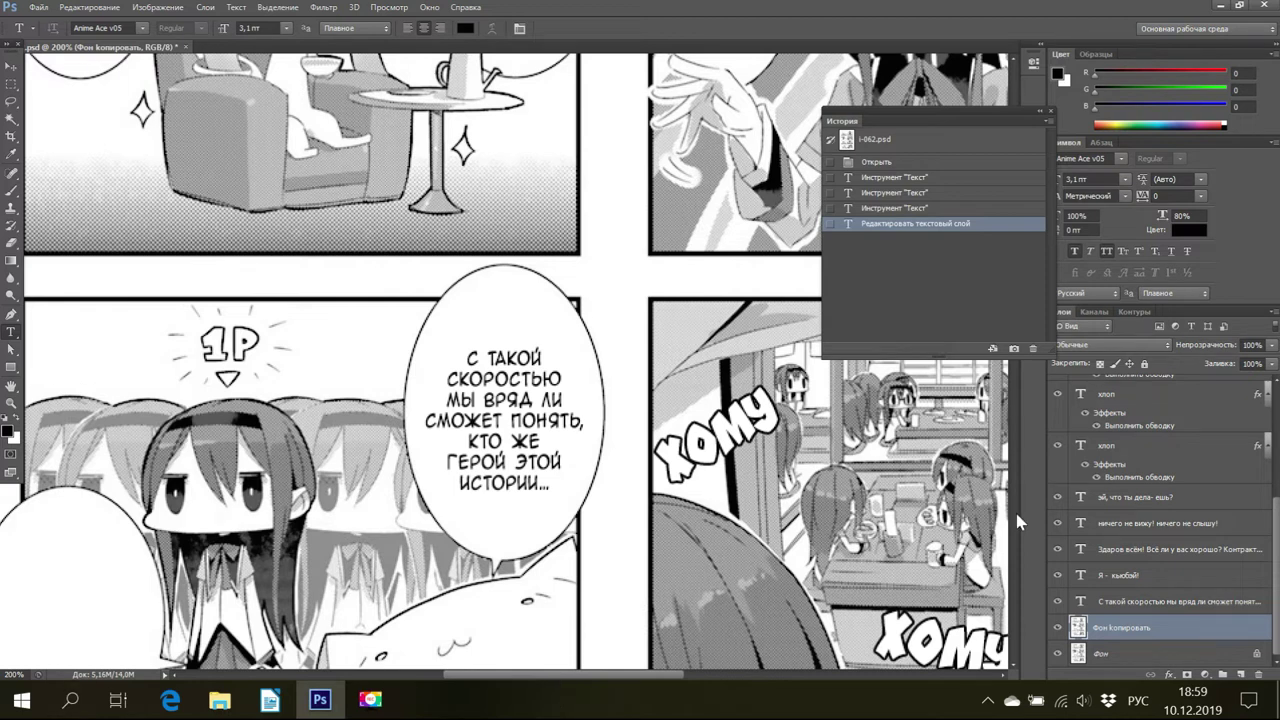
Find the empty bubble beside the "1P" girl, recopy the "но всё…" line from LibreOffice Writer and return to Photoshop.
scroll(1014, 508, "down", 1)
scroll(1014, 510, "down", 2)
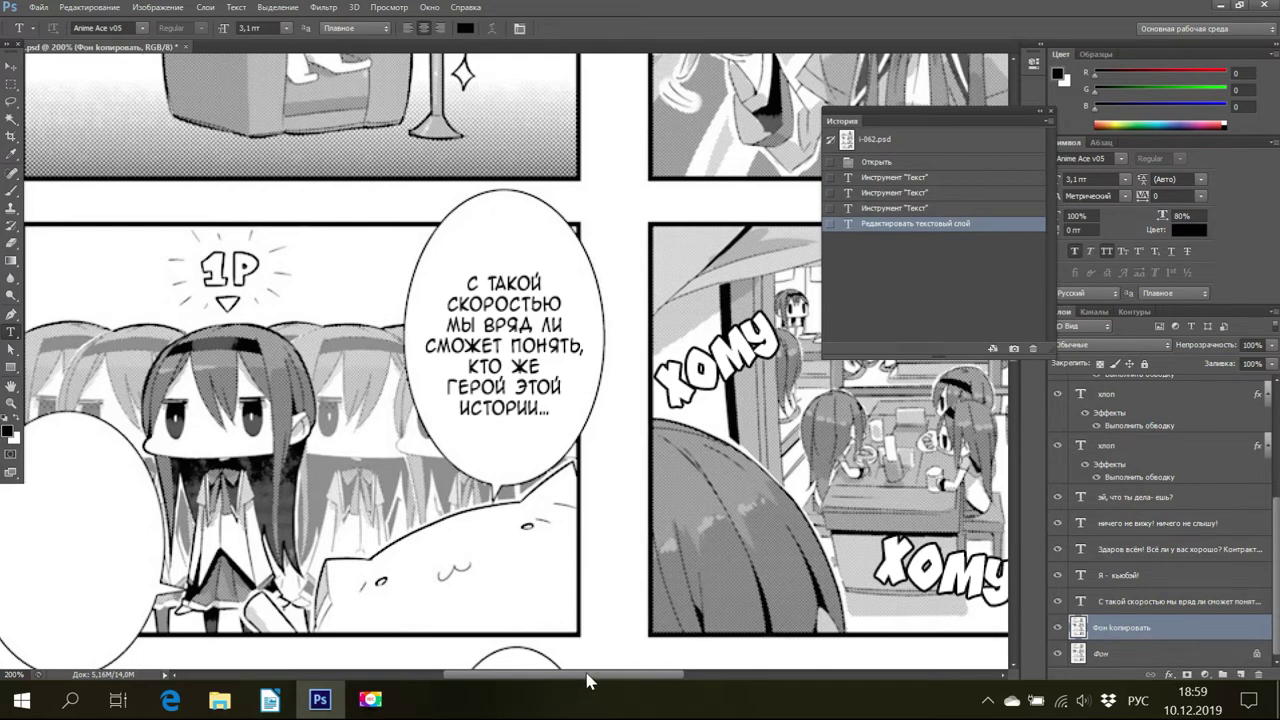
left_click_drag(587, 680, 560, 682)
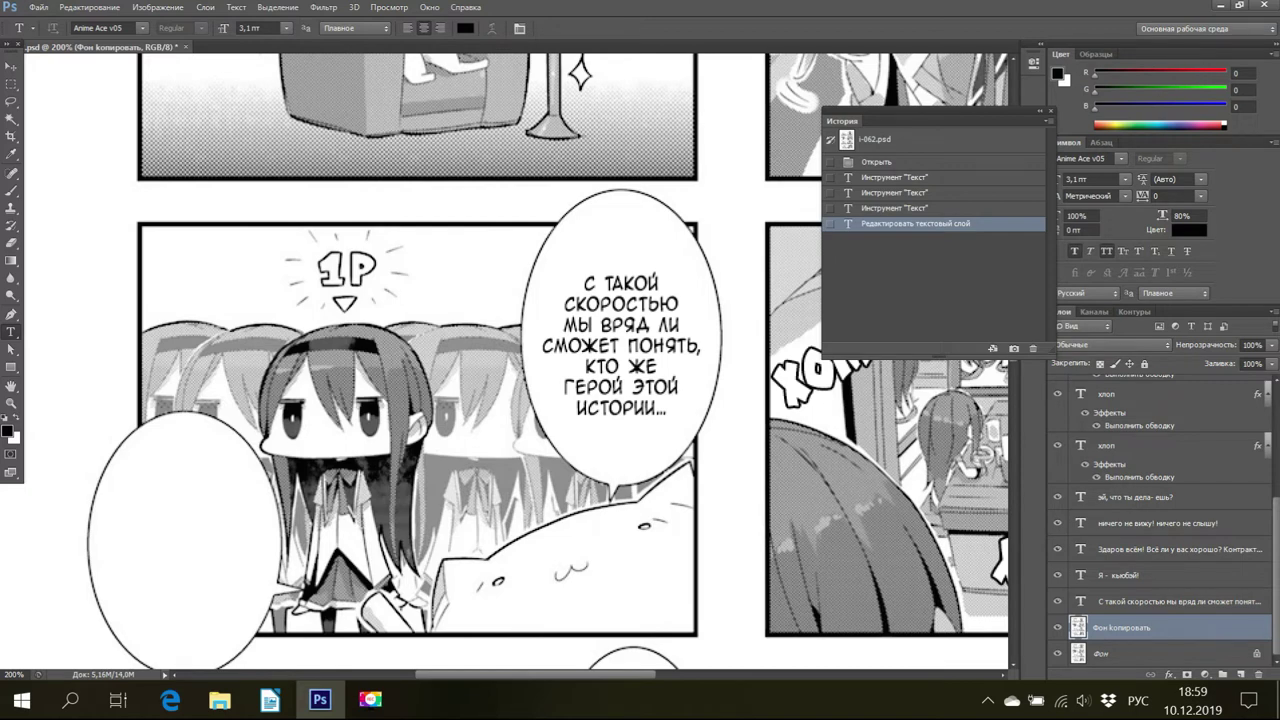
left_click(320, 700)
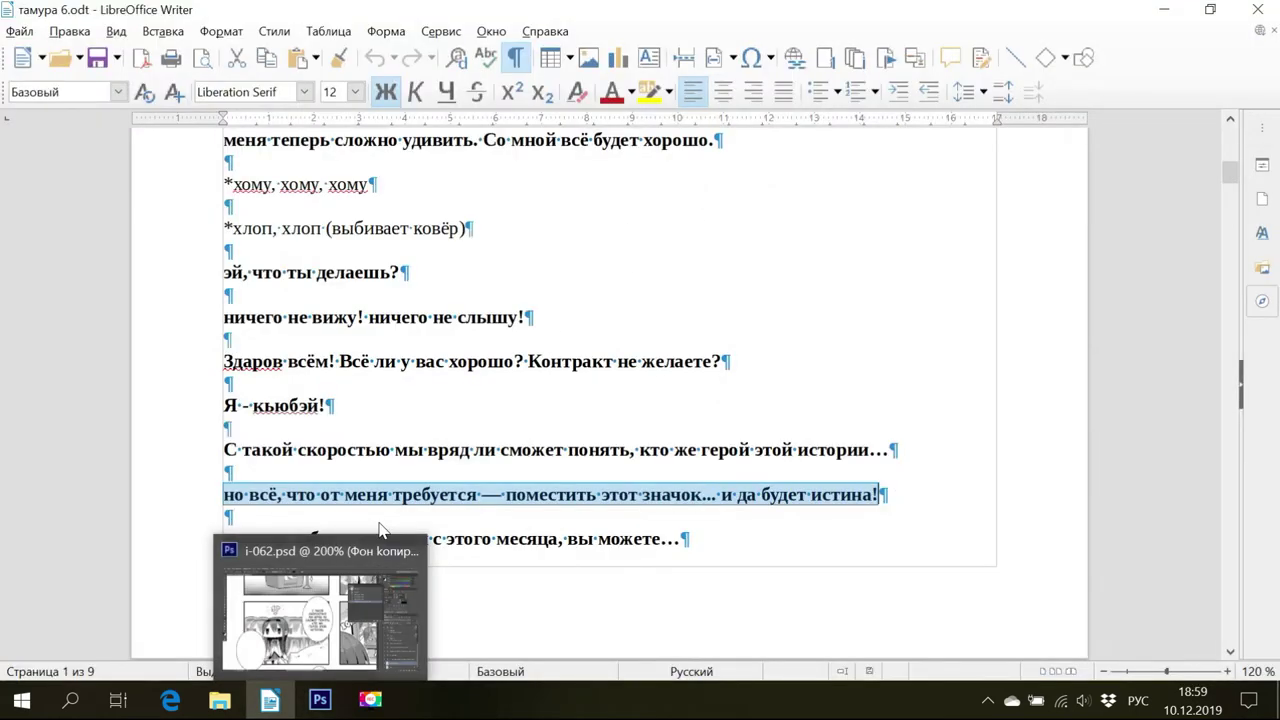
right_click(390, 493)
left_click(450, 272)
left_click(320, 700)
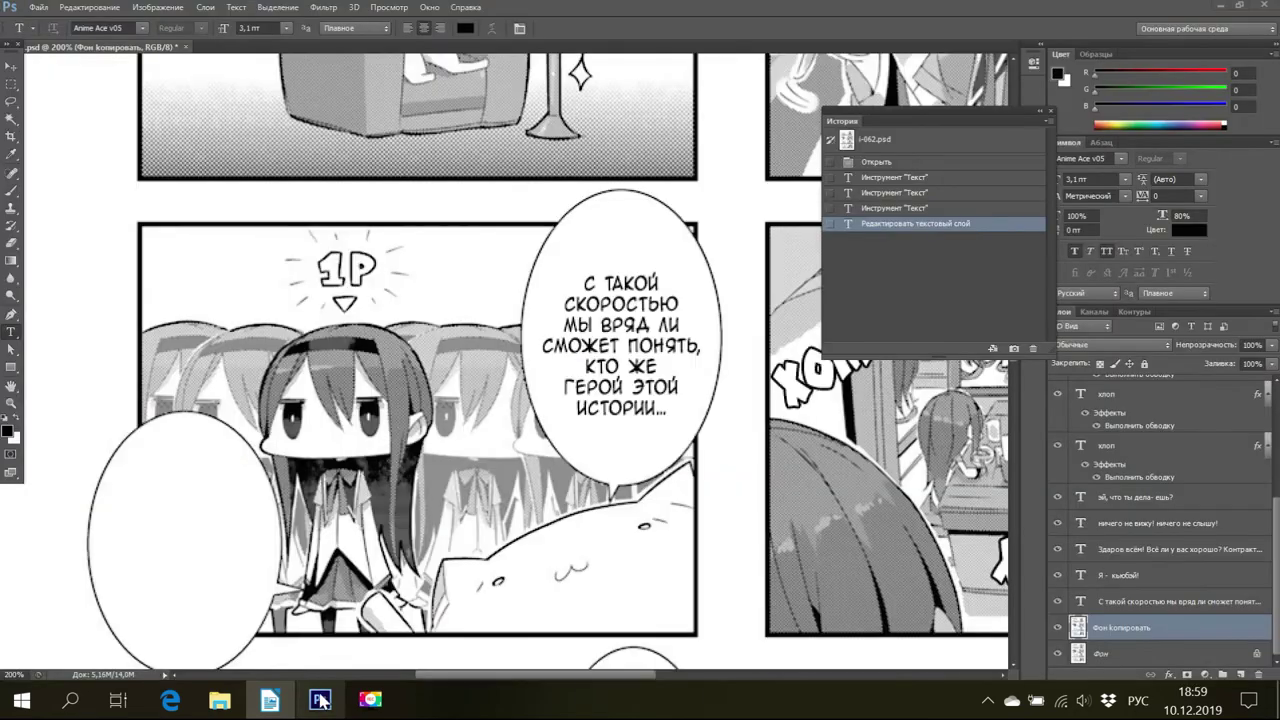
Add a text frame across the empty bubble in front of the "1P" girl and paste the copied "но всё…" line into it.
key("space")
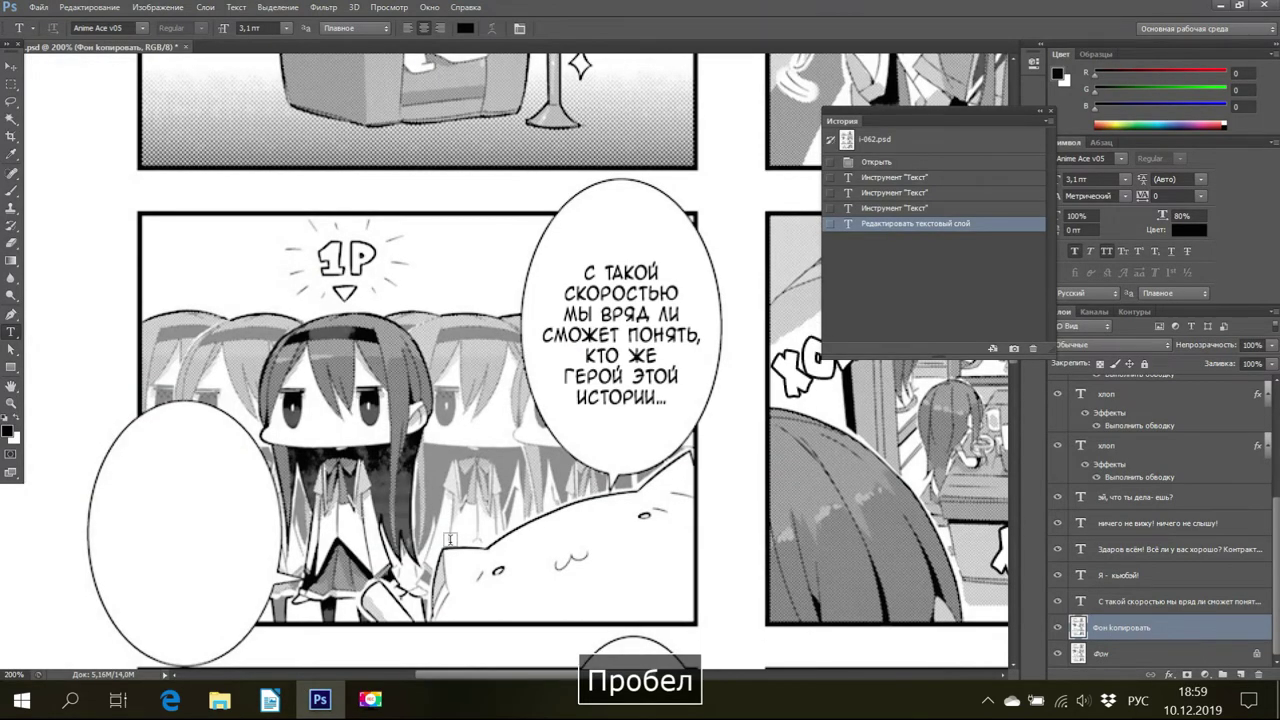
scroll(450, 539, "down", 1)
left_click_drag(101, 464, 268, 590)
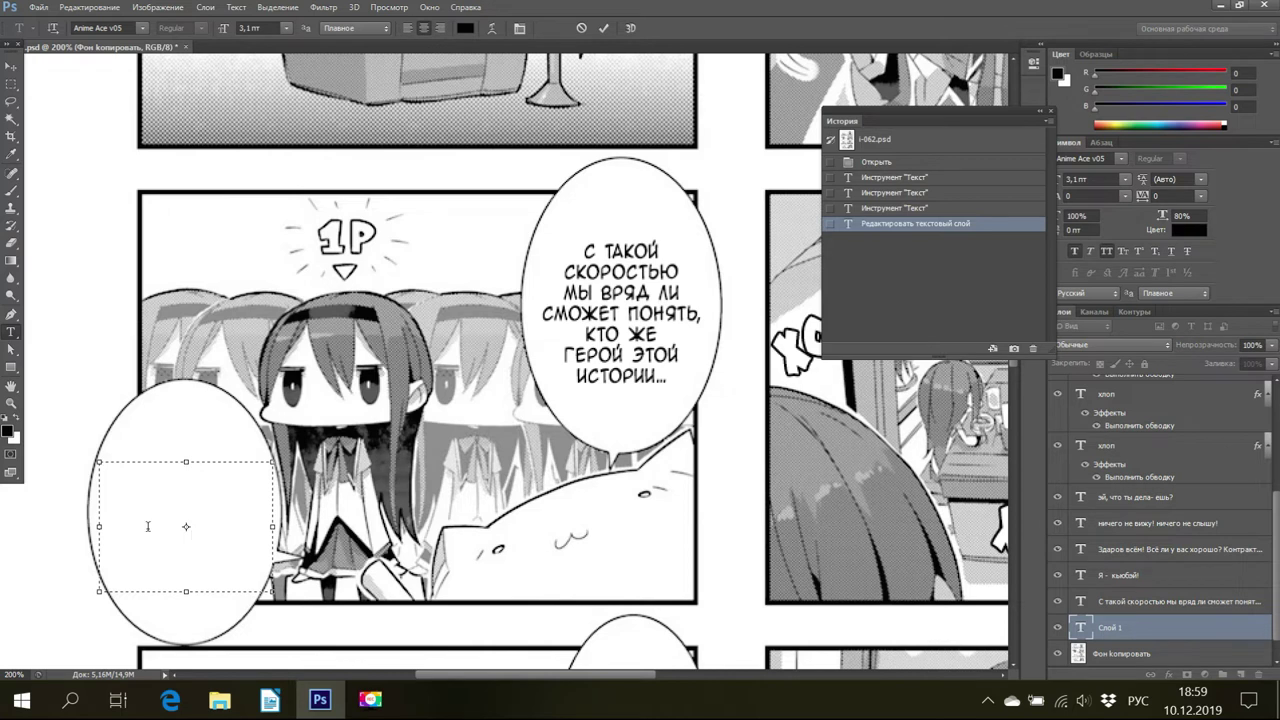
right_click(189, 487)
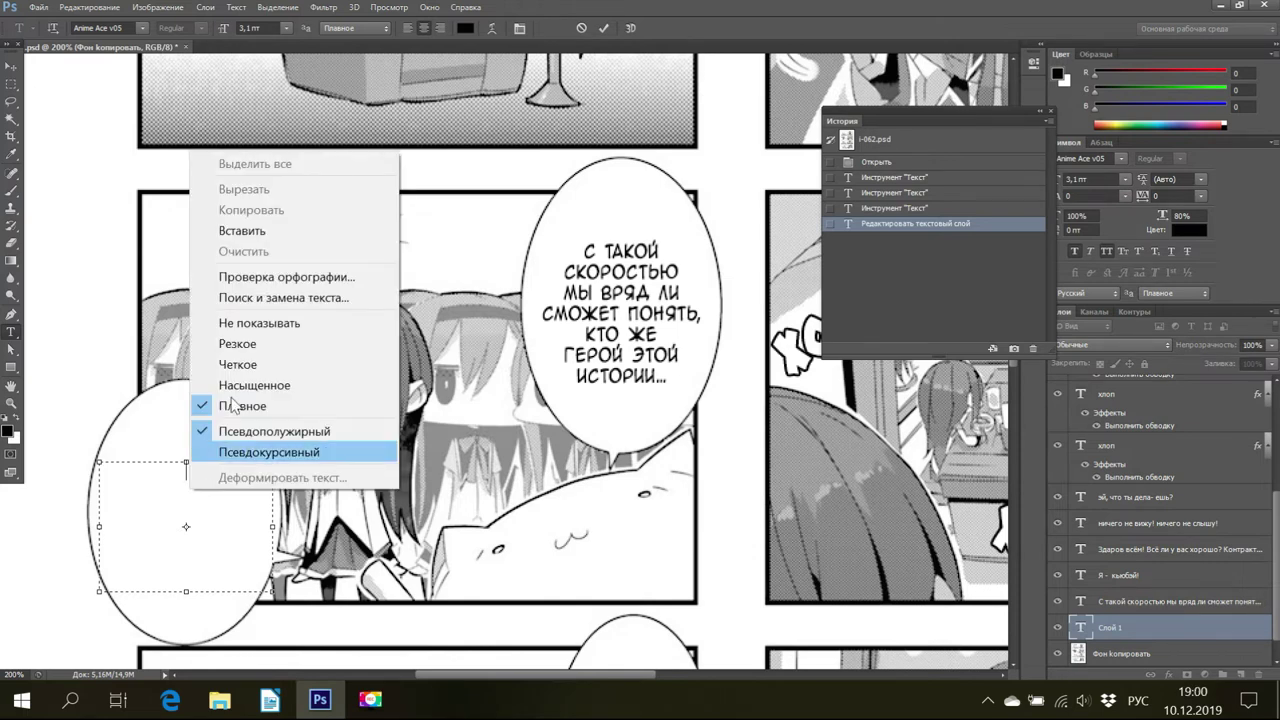
left_click(250, 231)
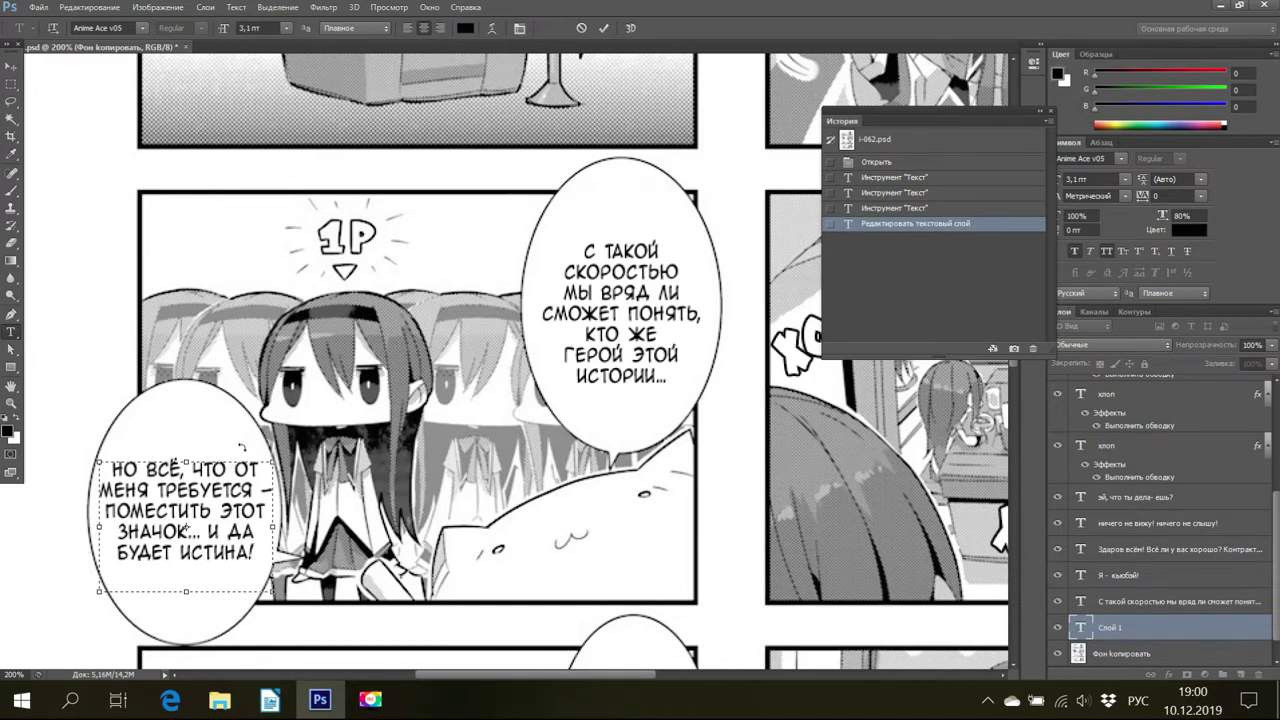
Break the pasted text's lines before "от меня" and "и да", removing the extra space, and extend the frame upward to fit "истина!".
key("Return")
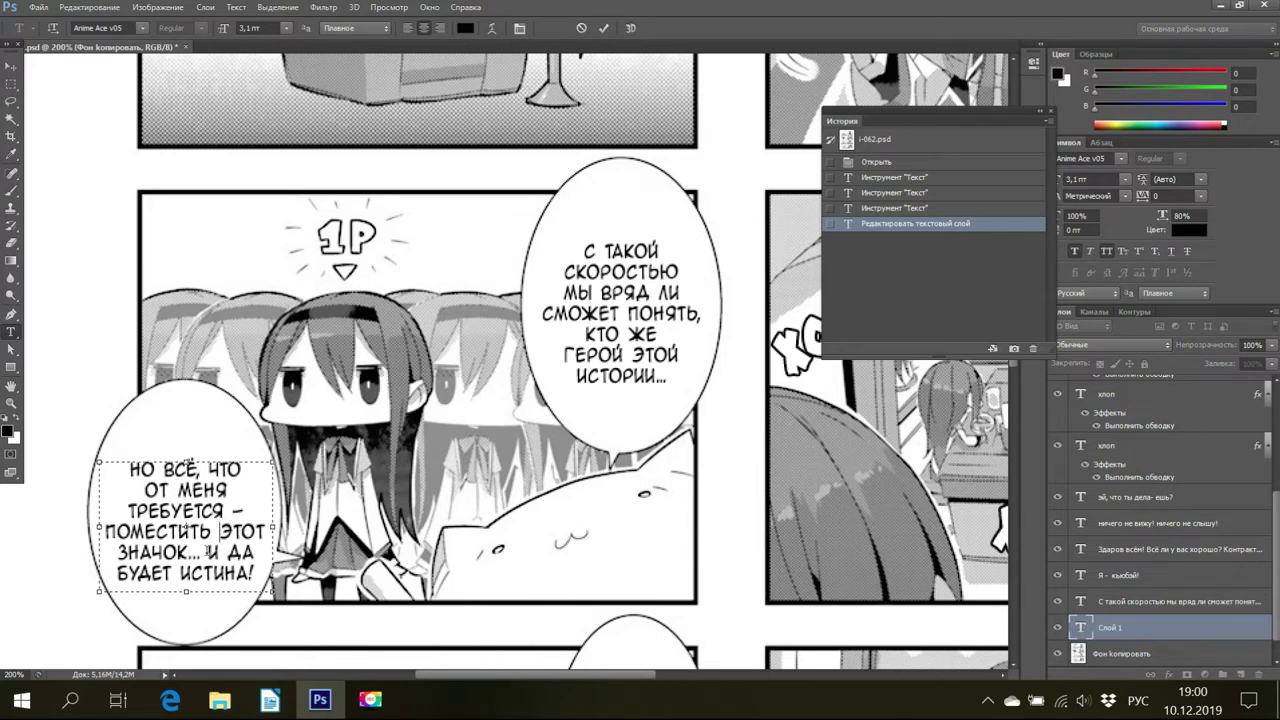
key("BackSpace")
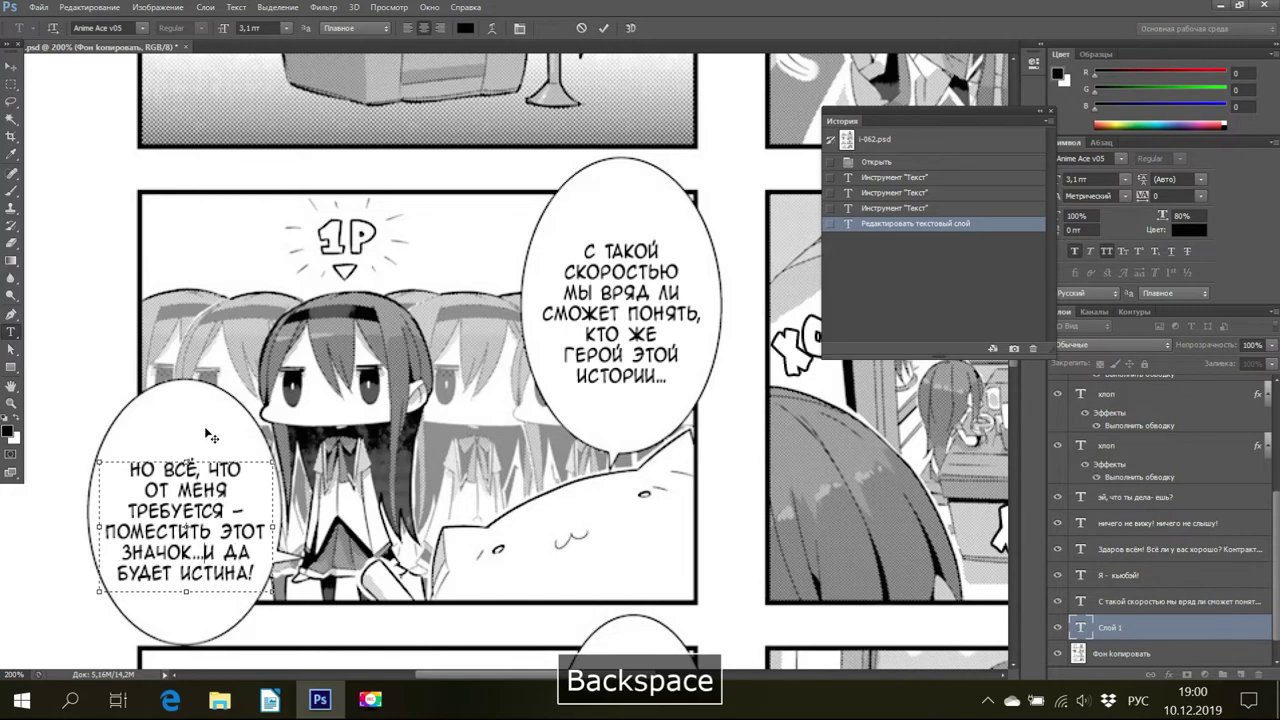
key("Return")
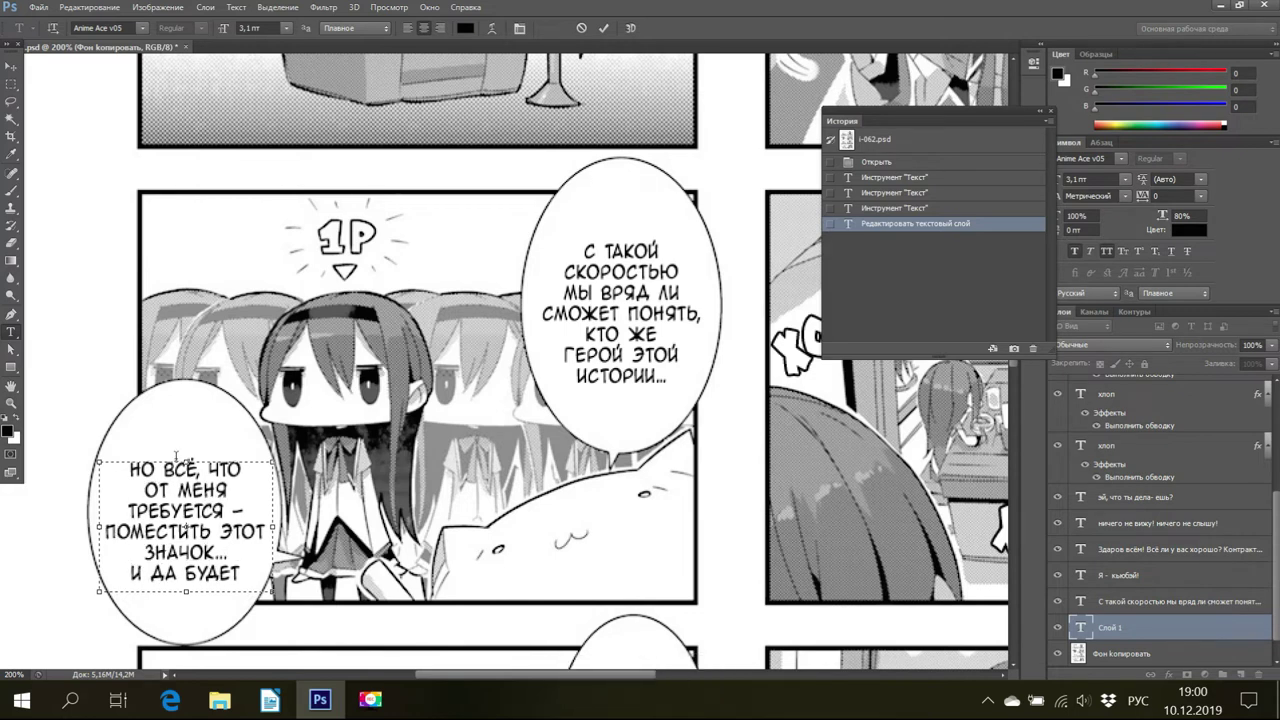
left_click_drag(183, 457, 186, 452)
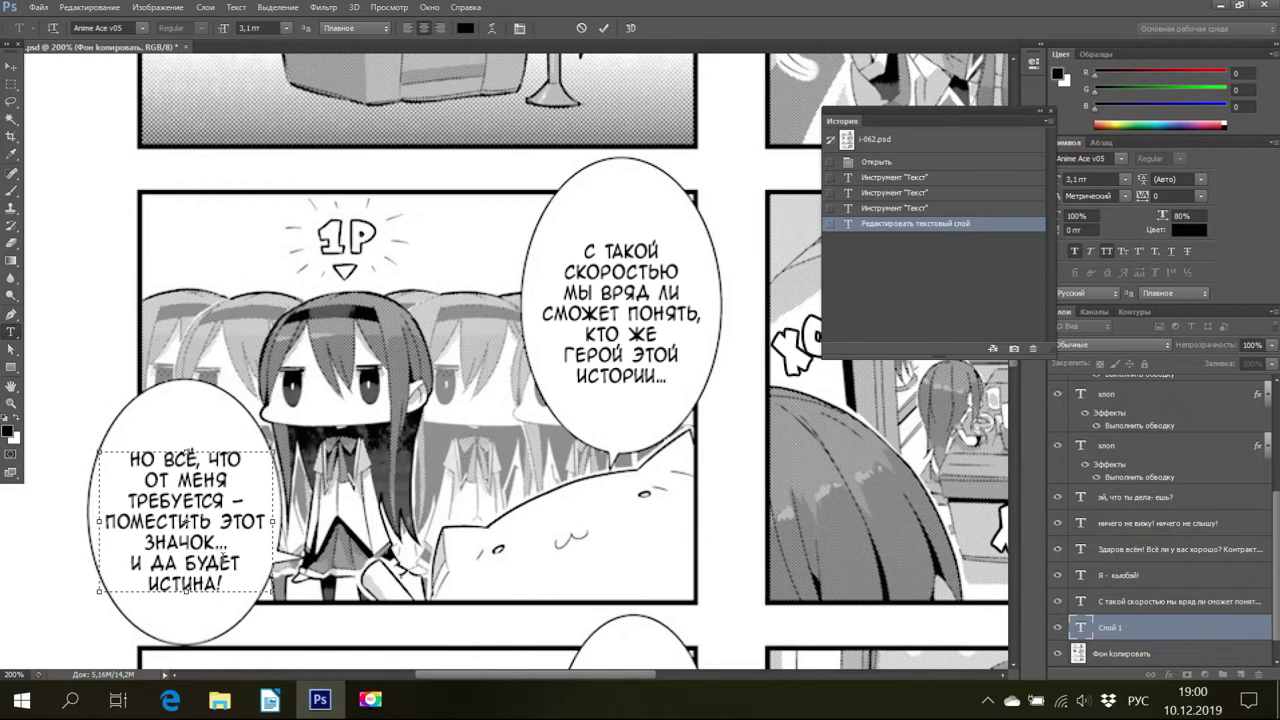
Set the tracking of the ellipsis after "значок" to 120.
key("BackSpace")
type("е")
double_click(224, 545)
left_click(1160, 196)
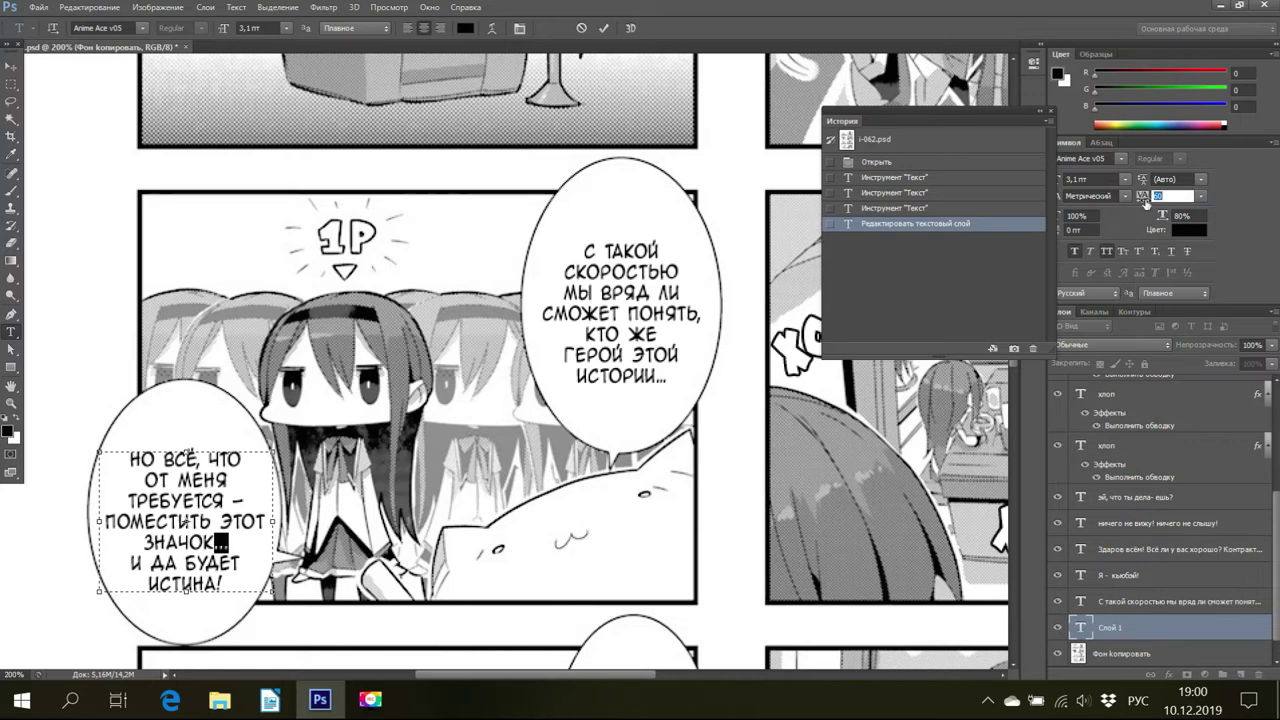
type("120")
key("Return")
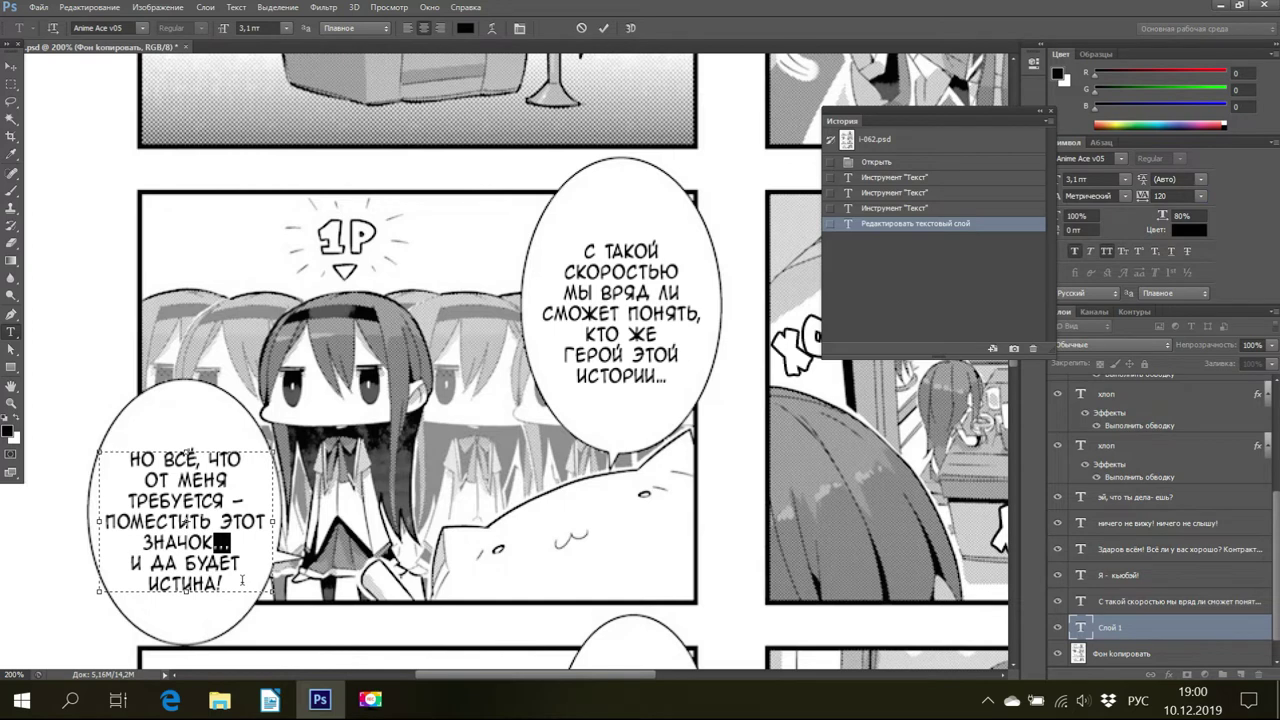
Raise the upper edge of the "но всё…" frame to a height of about 0.92 cm and commit the text.
left_click(241, 580)
left_click_drag(185, 445, 180, 440)
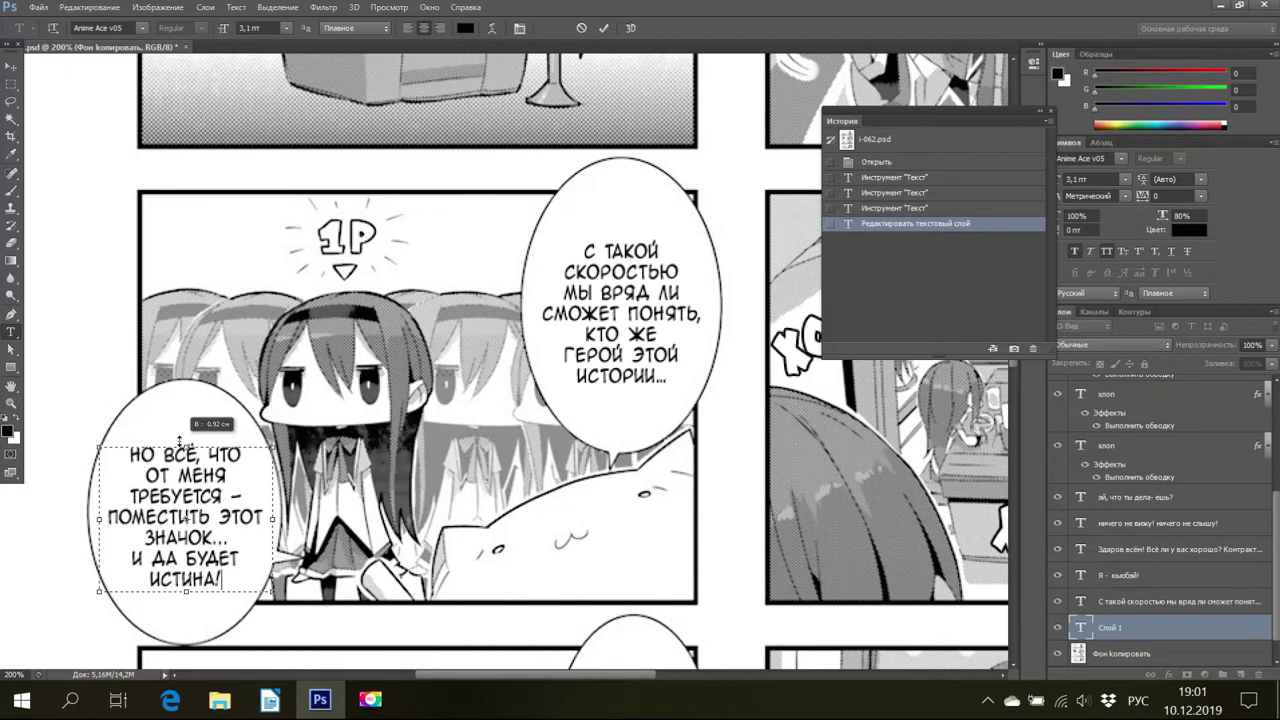
left_click_drag(180, 440, 180, 440)
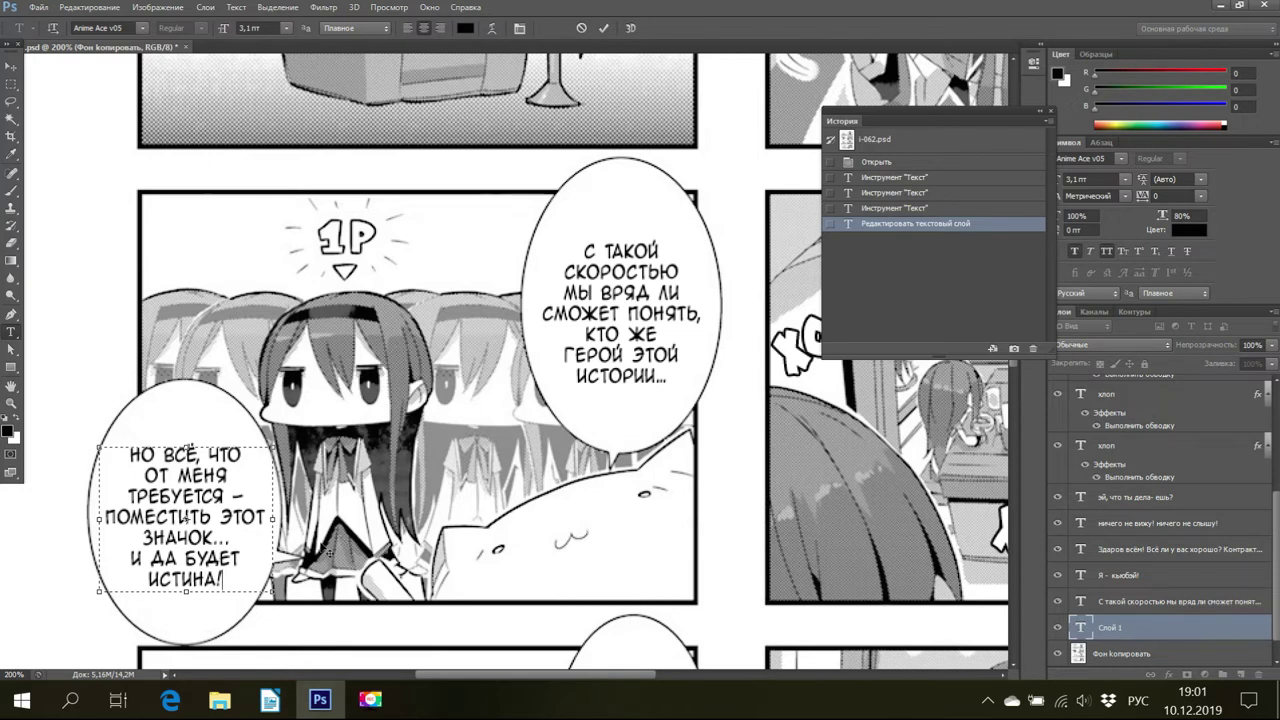
scroll(1125, 621, "down", 1)
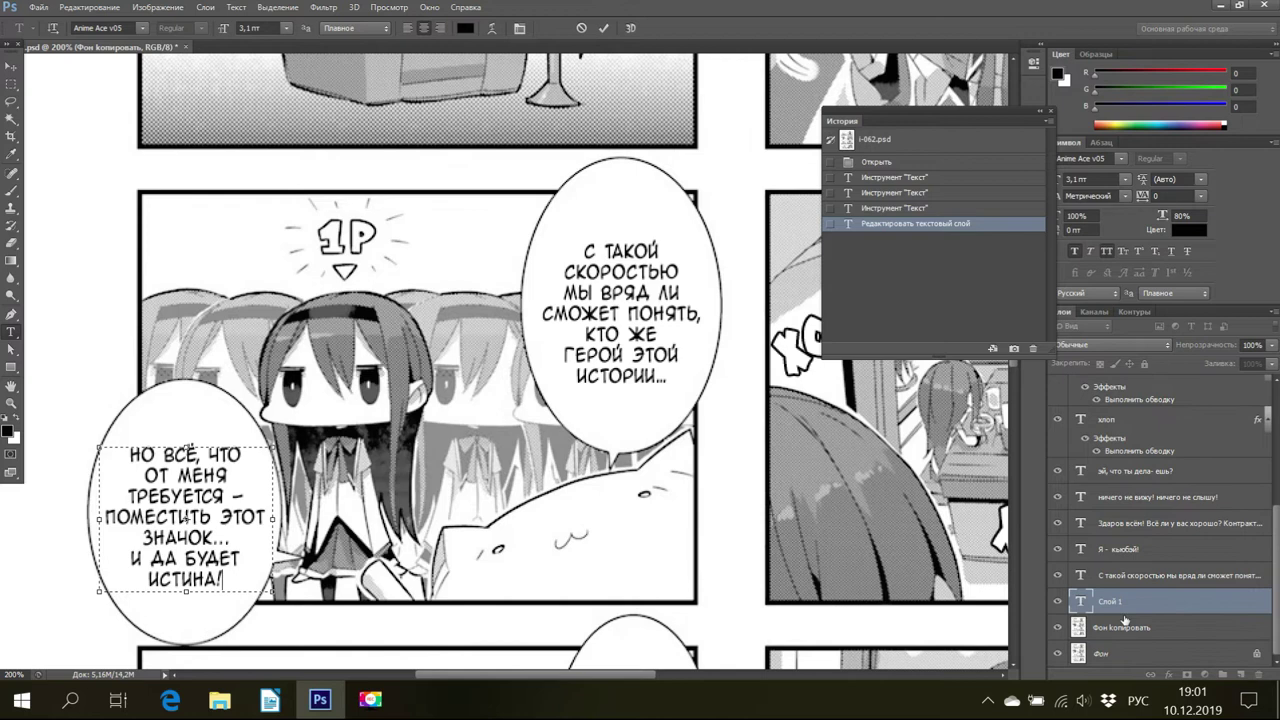
left_click(1123, 630)
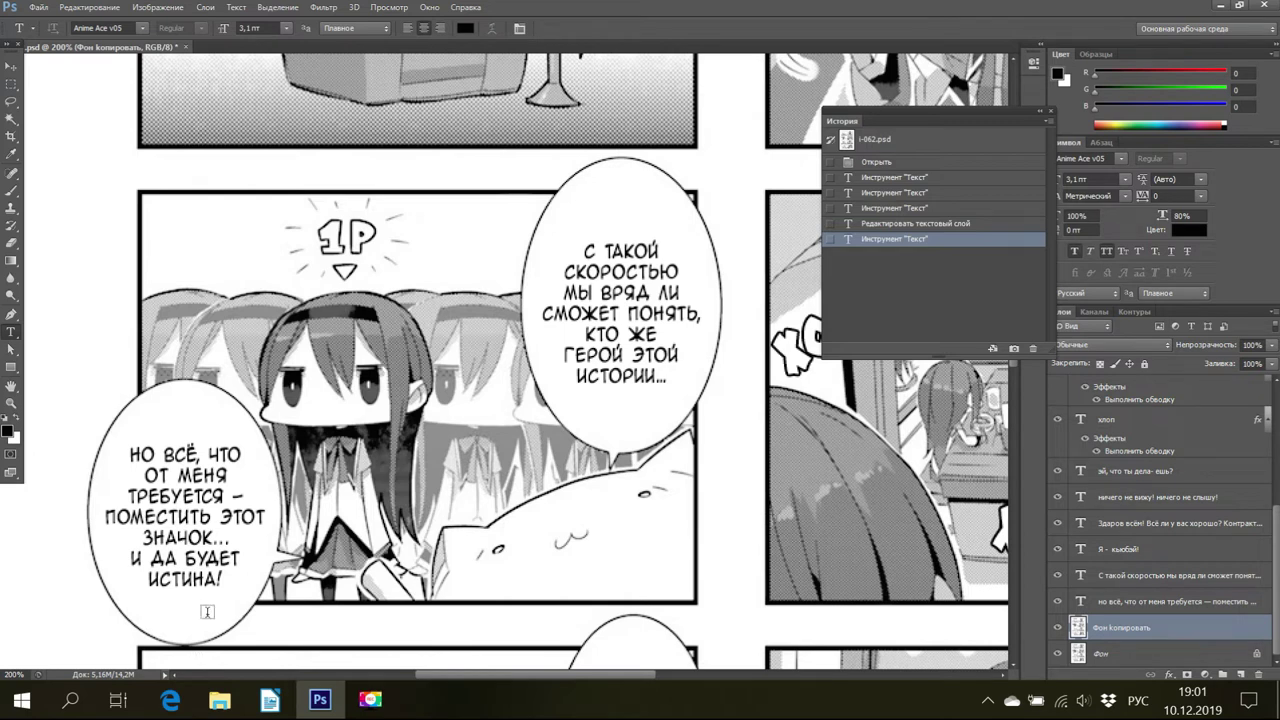
Switch to the Writer translation document, copy the line "чуть не забыл. начиная с этого месяца, вы можете…", and return to Photoshop.
left_click(268, 700)
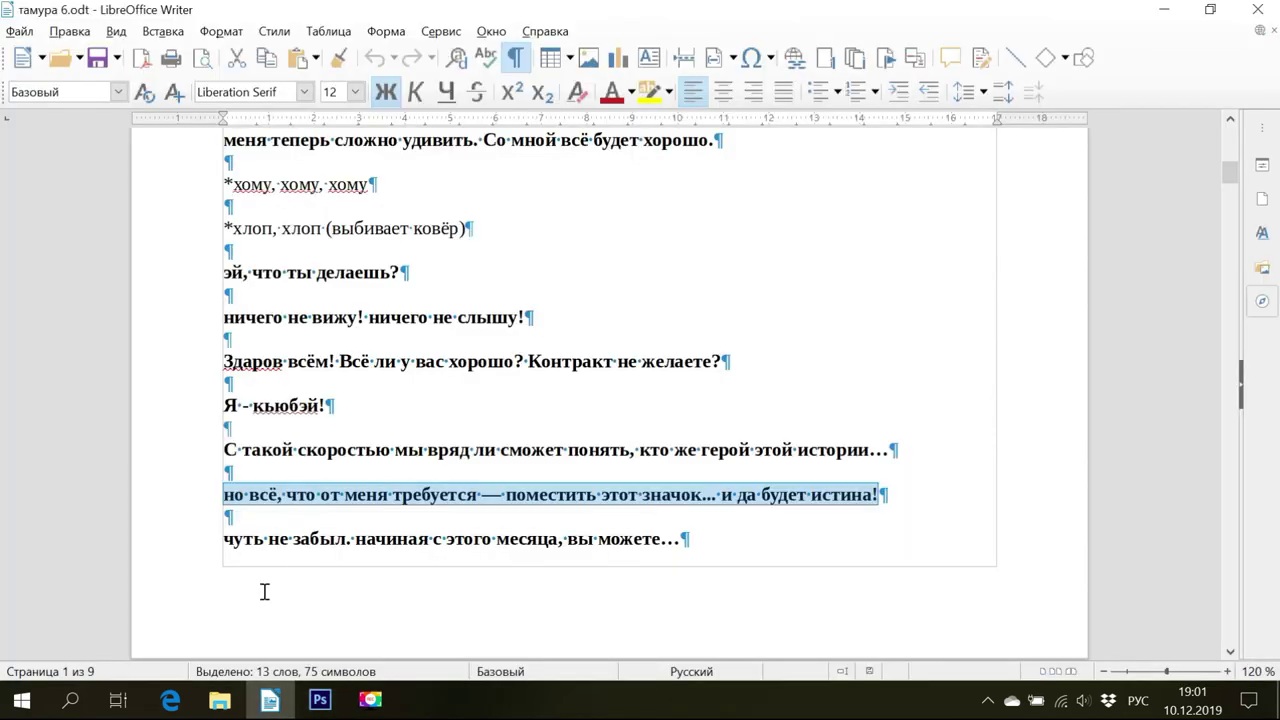
left_click_drag(228, 540, 734, 552)
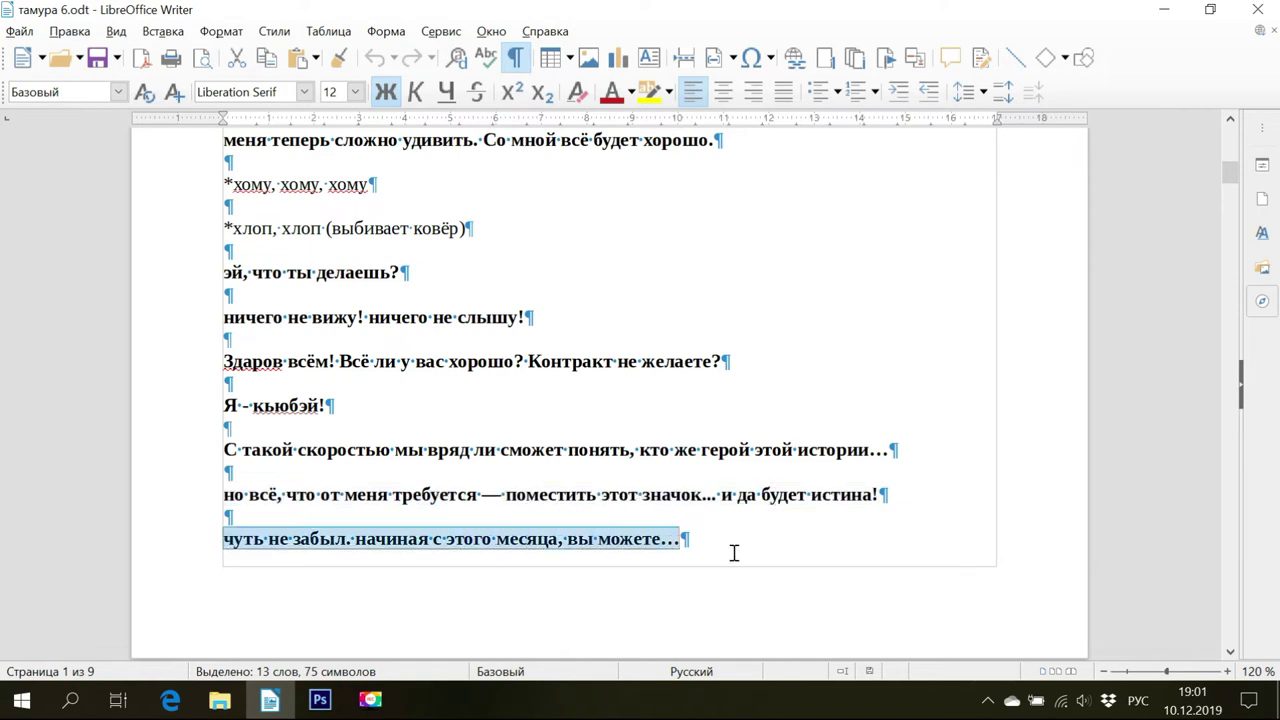
right_click(571, 535)
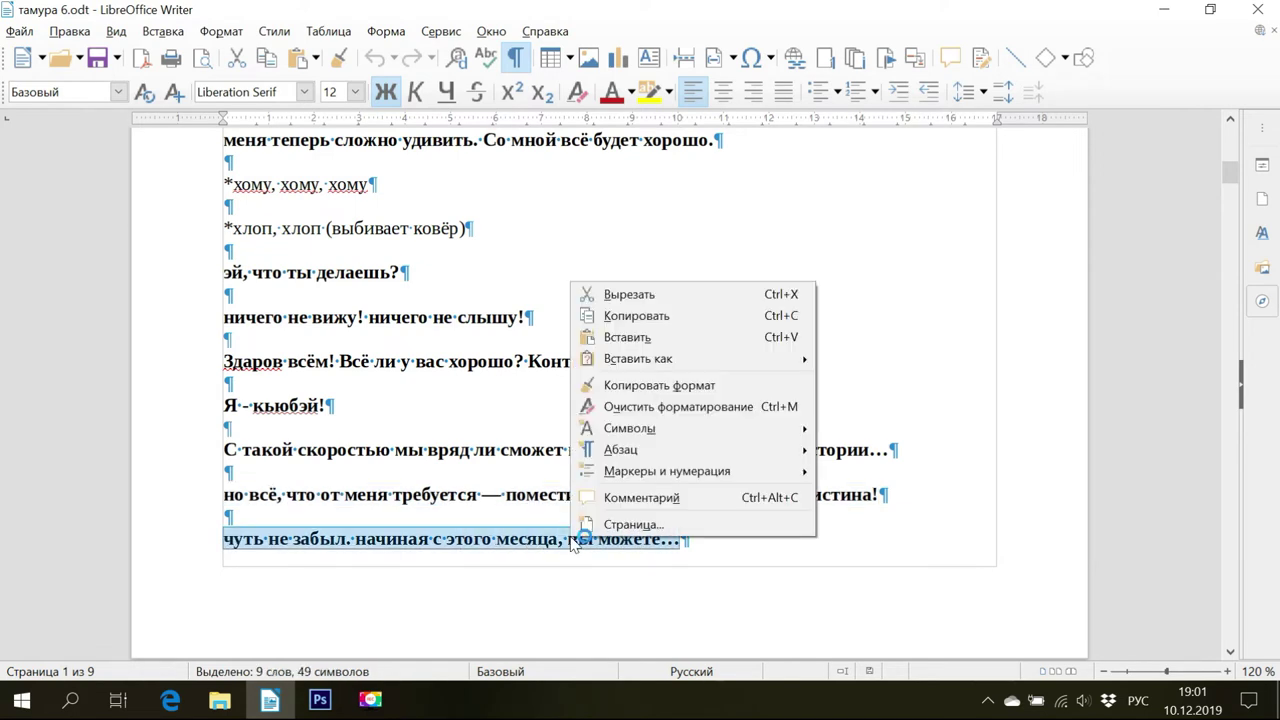
left_click(614, 318)
left_click(322, 702)
key("space")
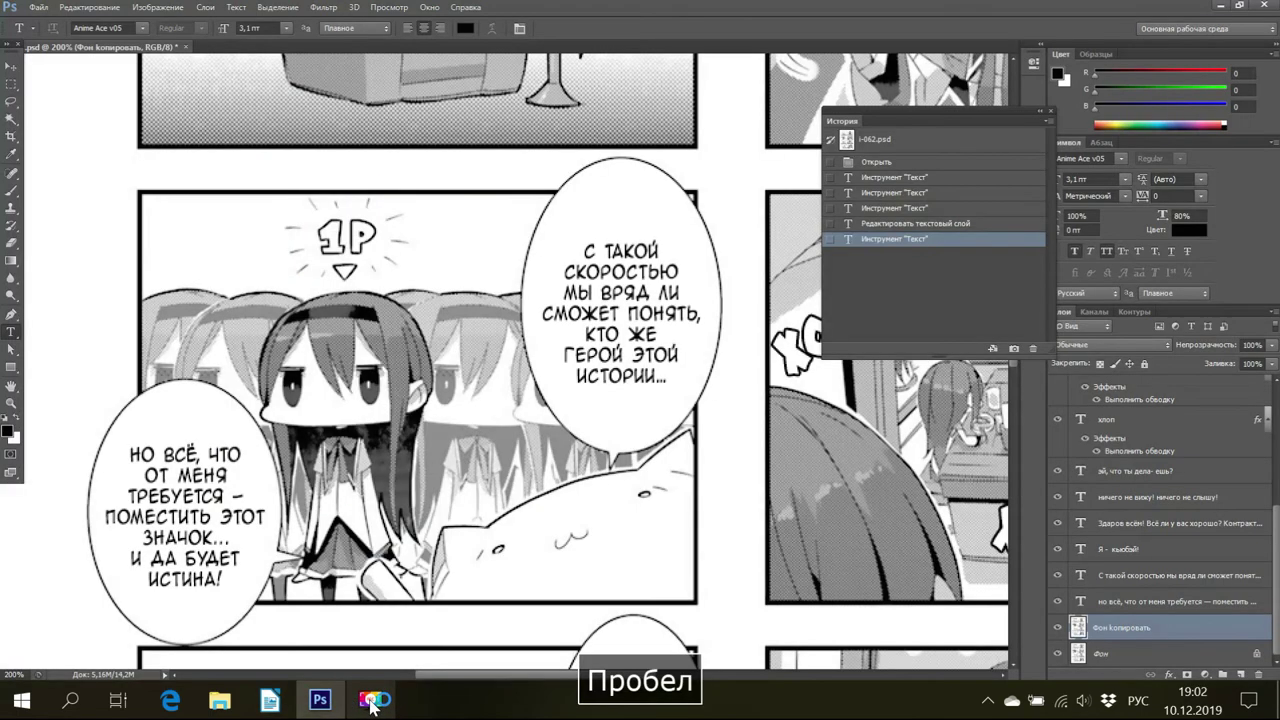
mouse_move(372, 703)
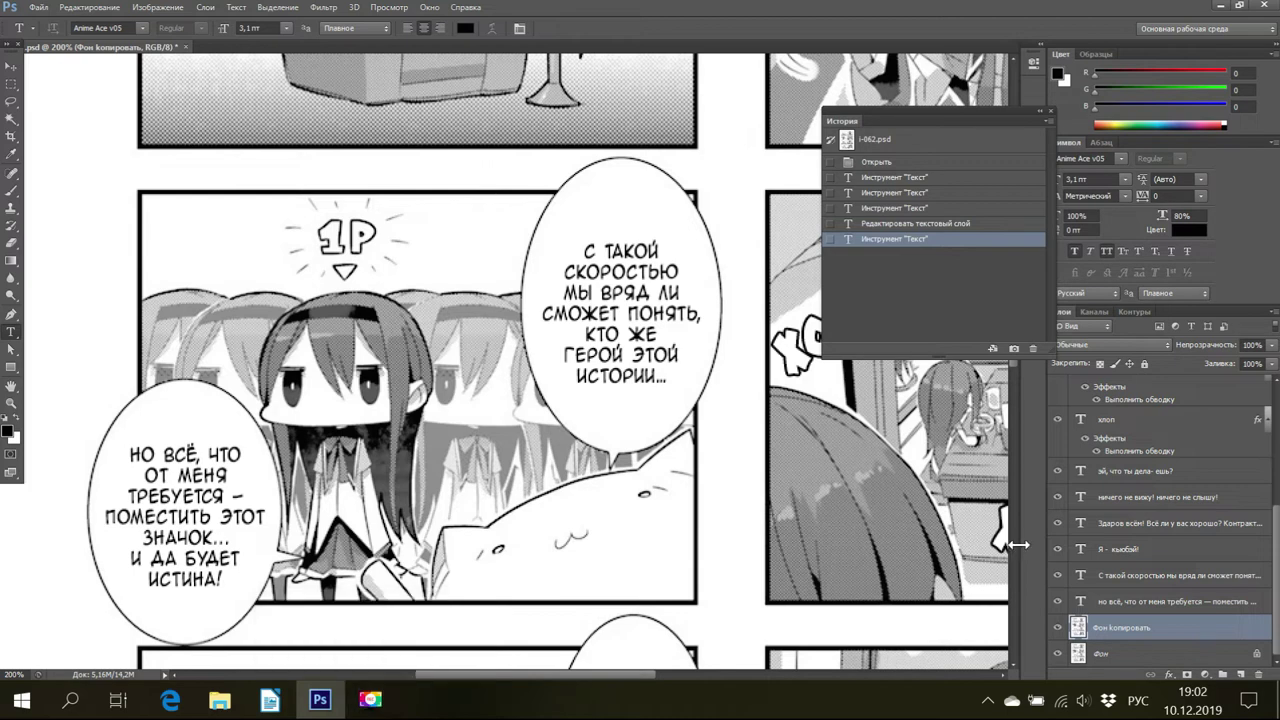
Add a text frame across the empty bubble beside the cat character with the tablet and paste the copied "чуть не забыл…" line into it.
scroll(1013, 542, "down", 4)
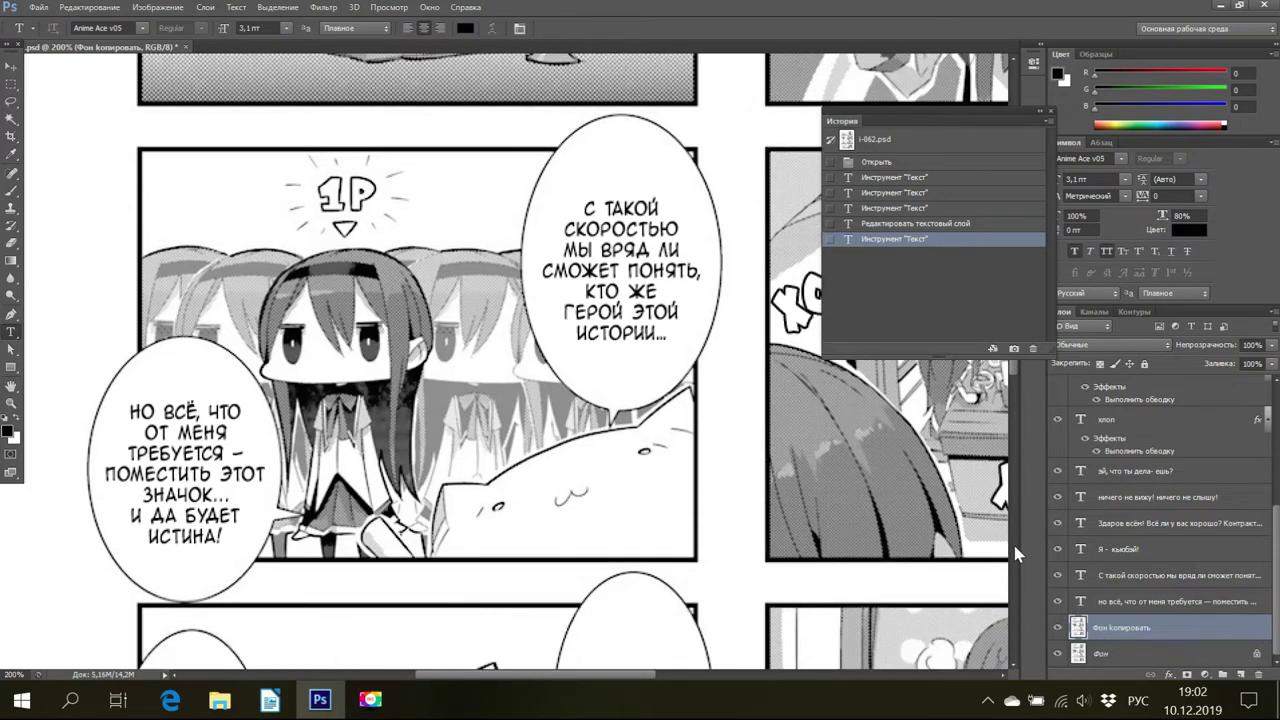
scroll(1013, 542, "down", 3)
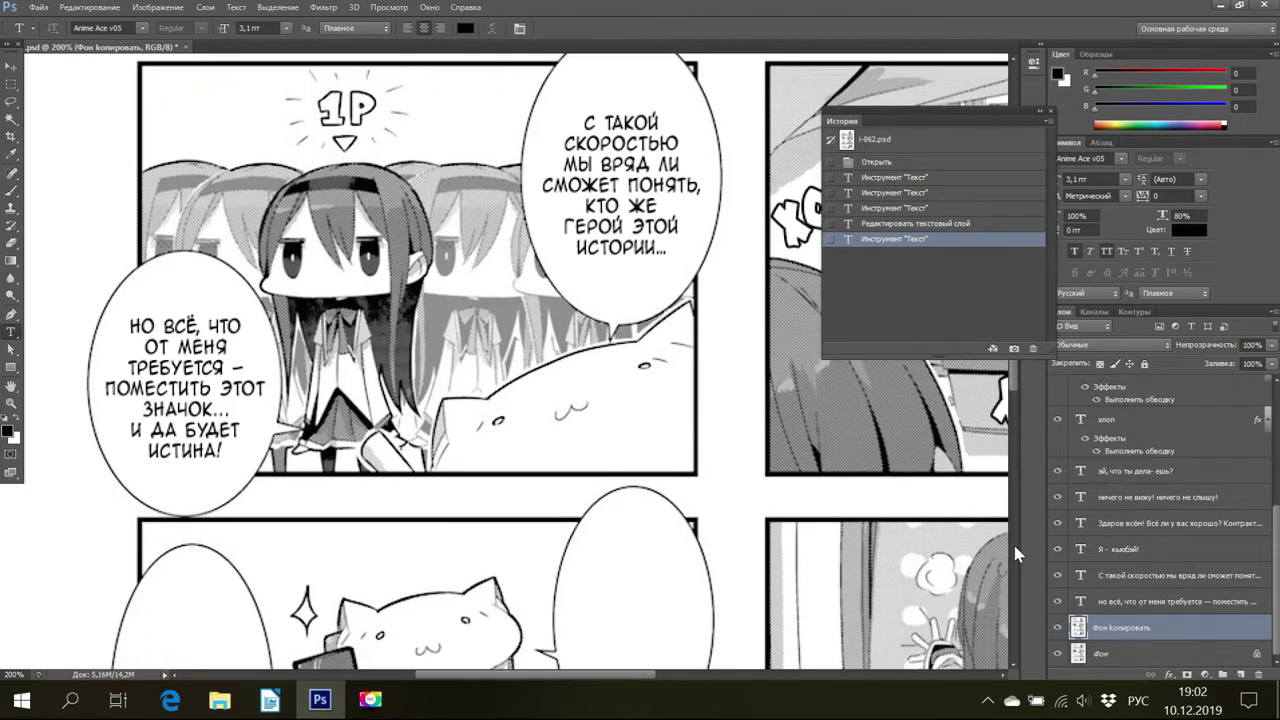
scroll(1013, 542, "down", 1)
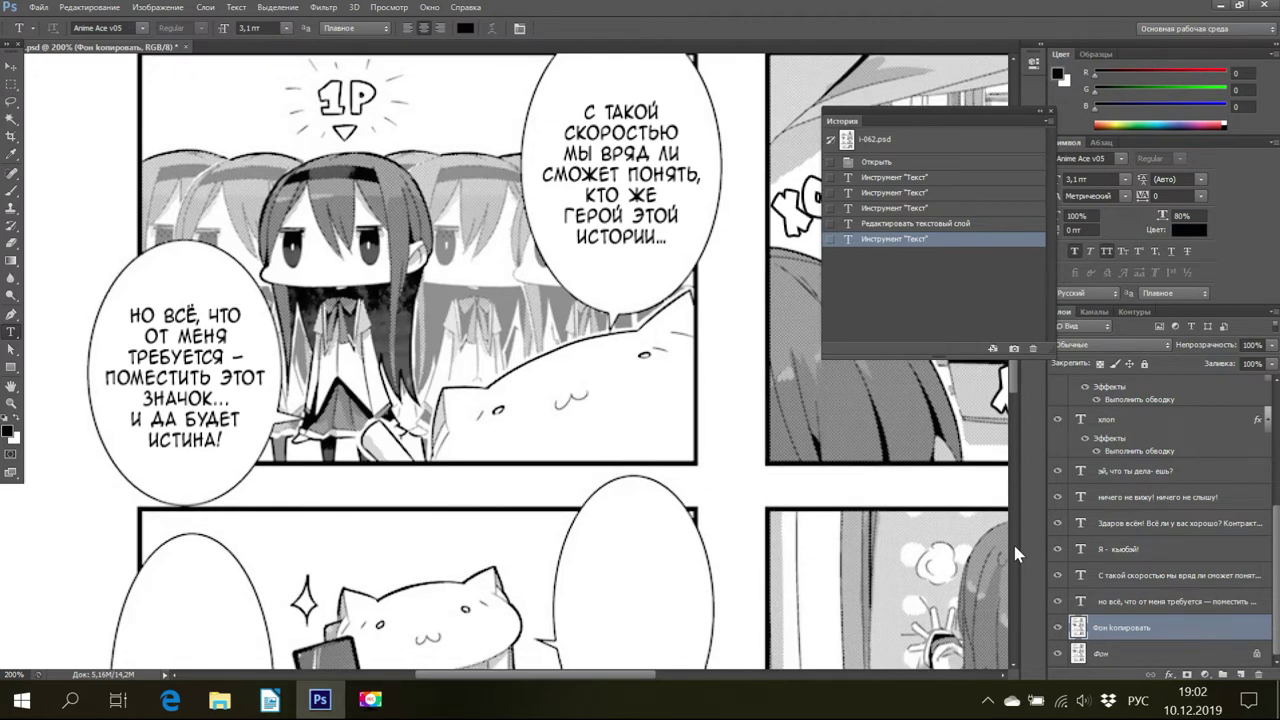
scroll(1013, 542, "down", 3)
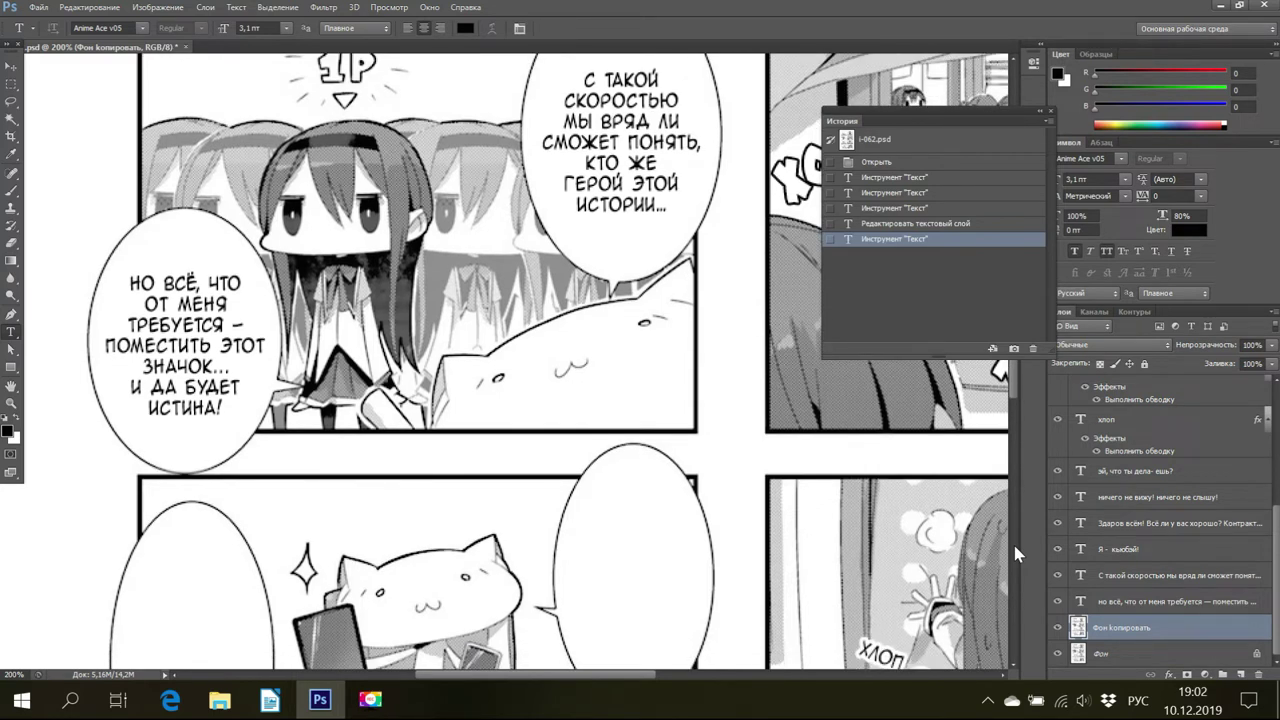
scroll(1013, 542, "down", 2)
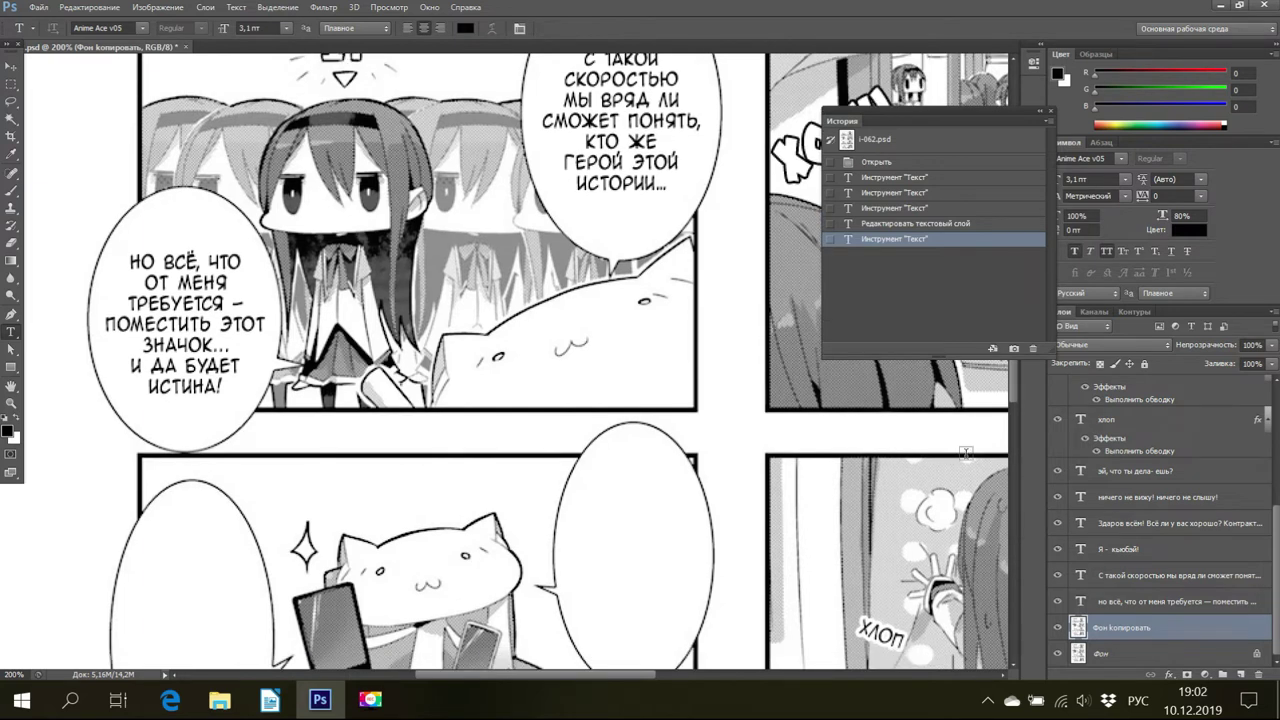
scroll(966, 453, "down", 5)
left_click_drag(566, 415, 706, 516)
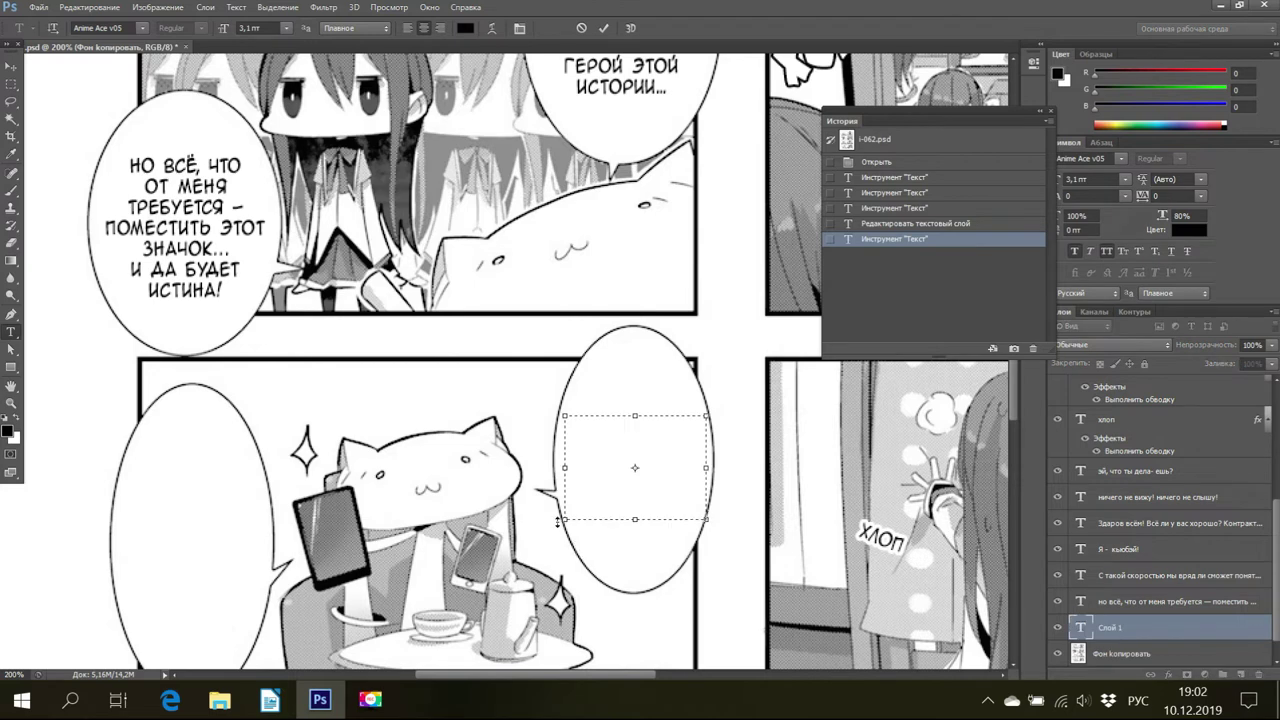
right_click(634, 446)
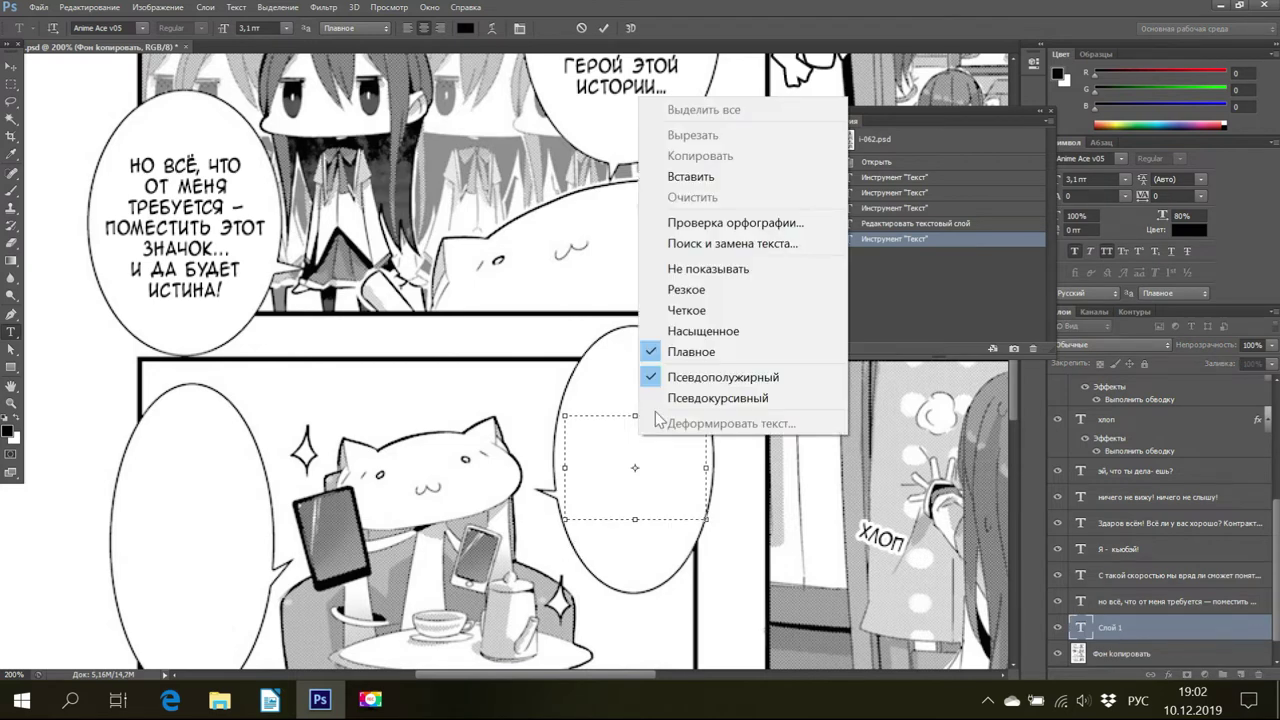
left_click(712, 176)
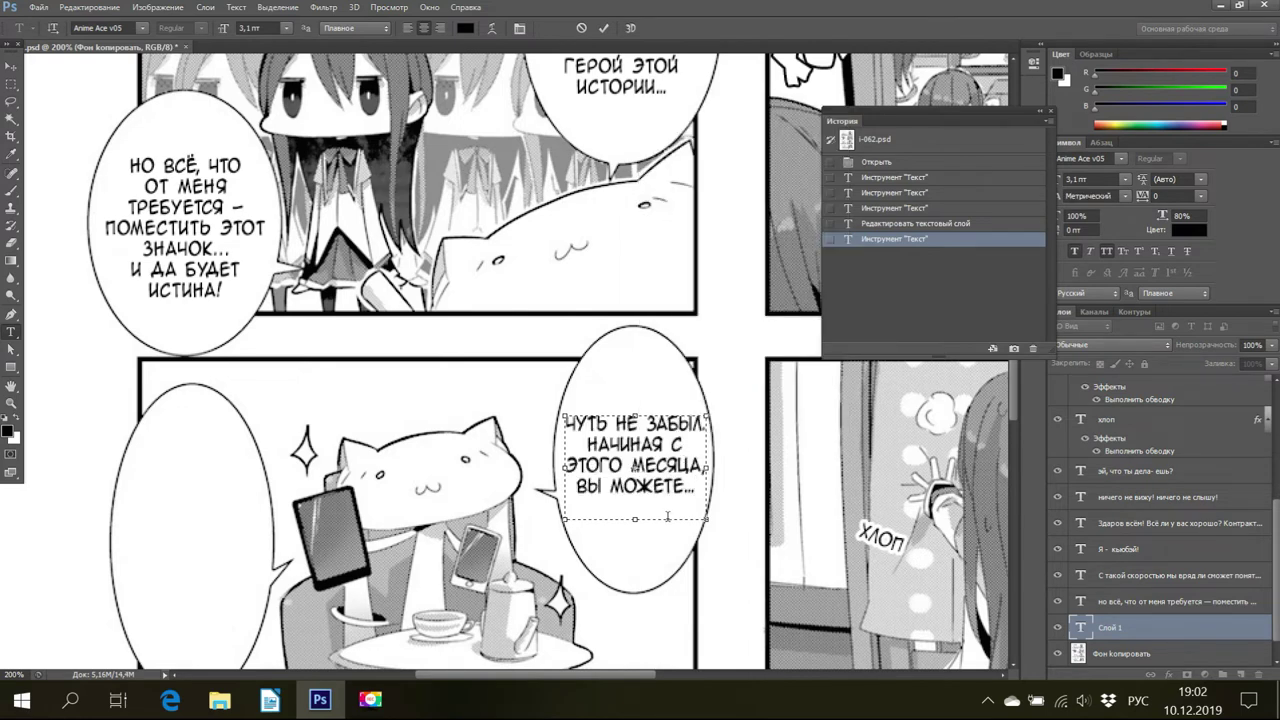
Try optical kerning on the whole "чуть не забыл…" text and switch it back to metric kerning.
left_click_drag(704, 492, 558, 405)
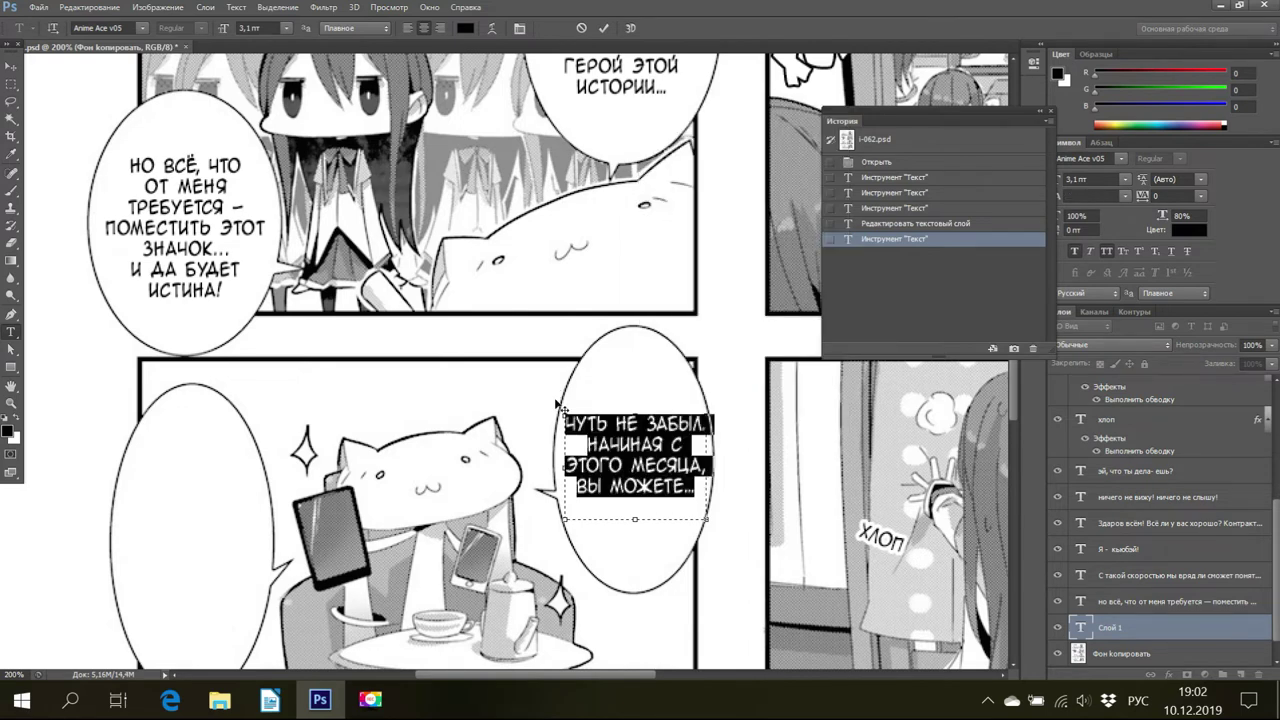
left_click(1125, 195)
left_click(1124, 224)
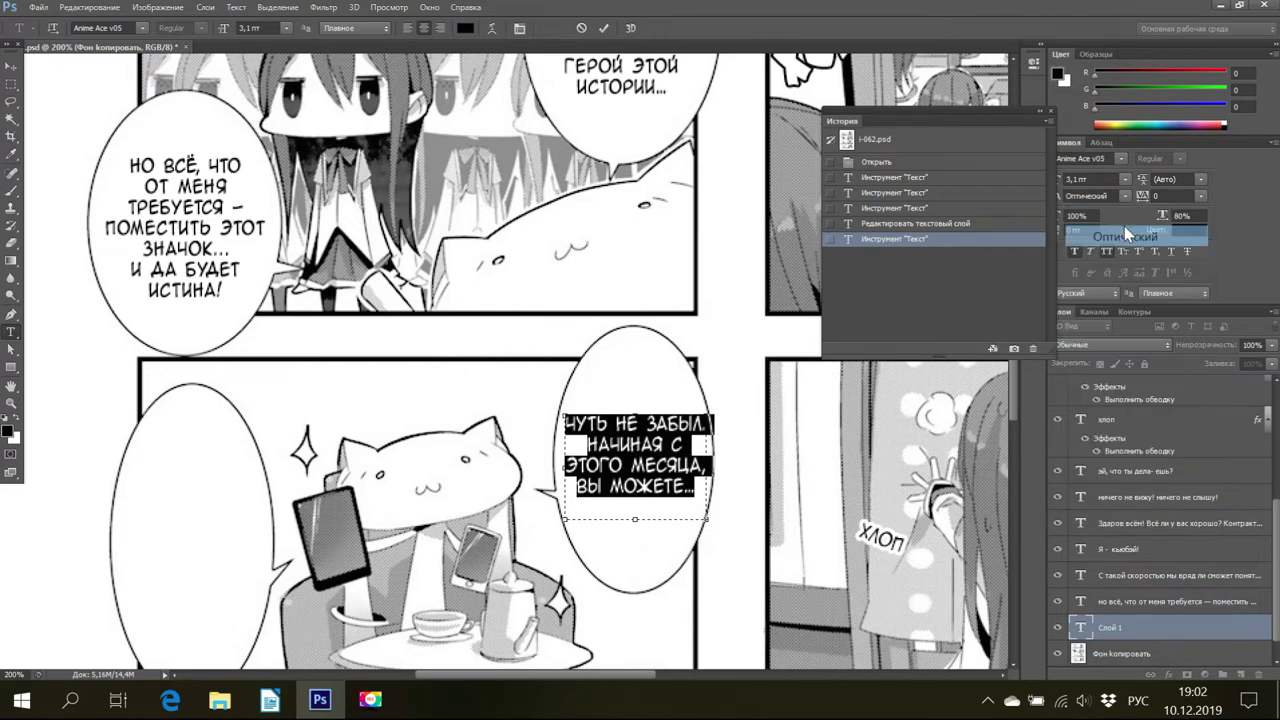
left_click(1121, 194)
left_click(1122, 204)
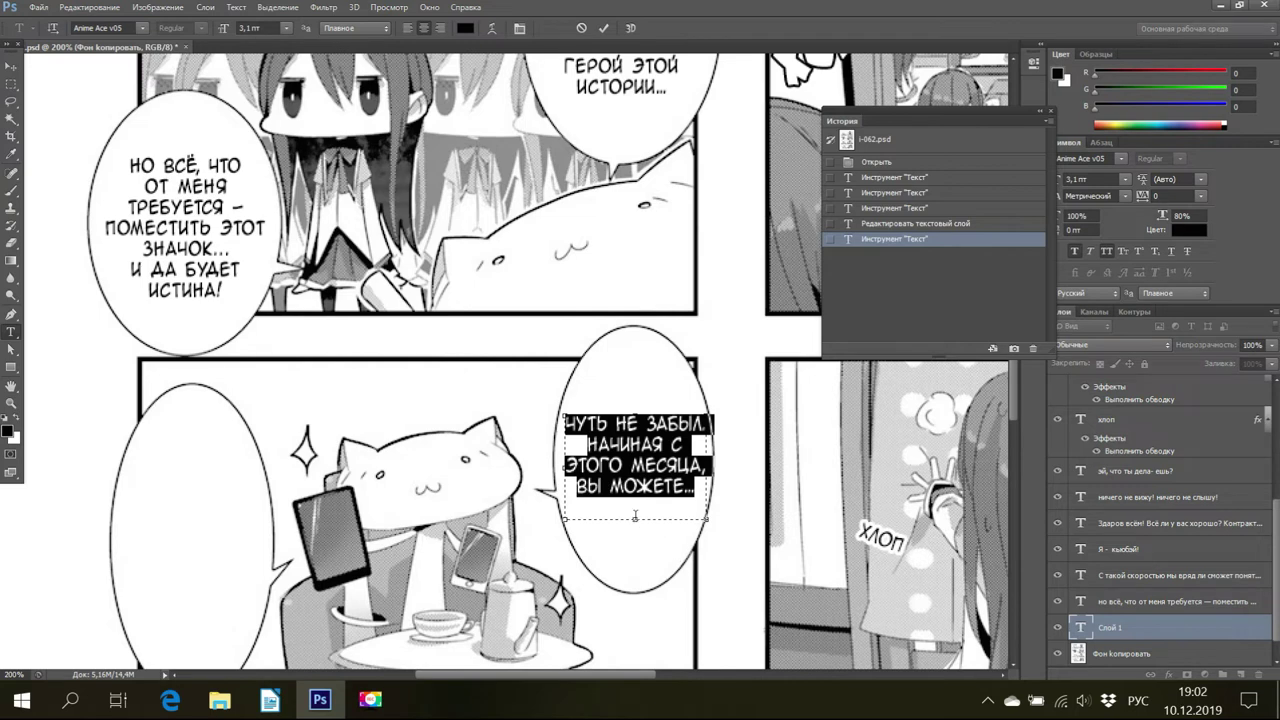
Break the "чуть не забыл…" text before "с этого" and "вы можете", and widen its frame slightly to the left.
left_click_drag(557, 522, 560, 524)
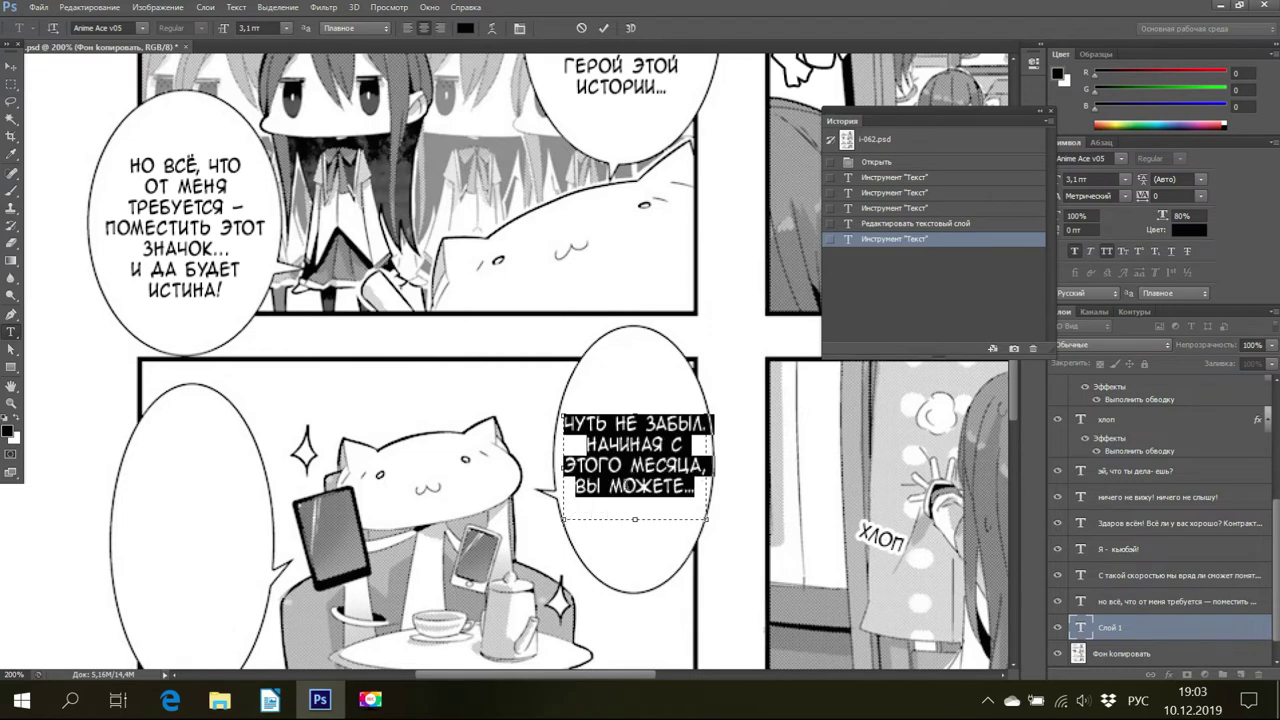
left_click(667, 441)
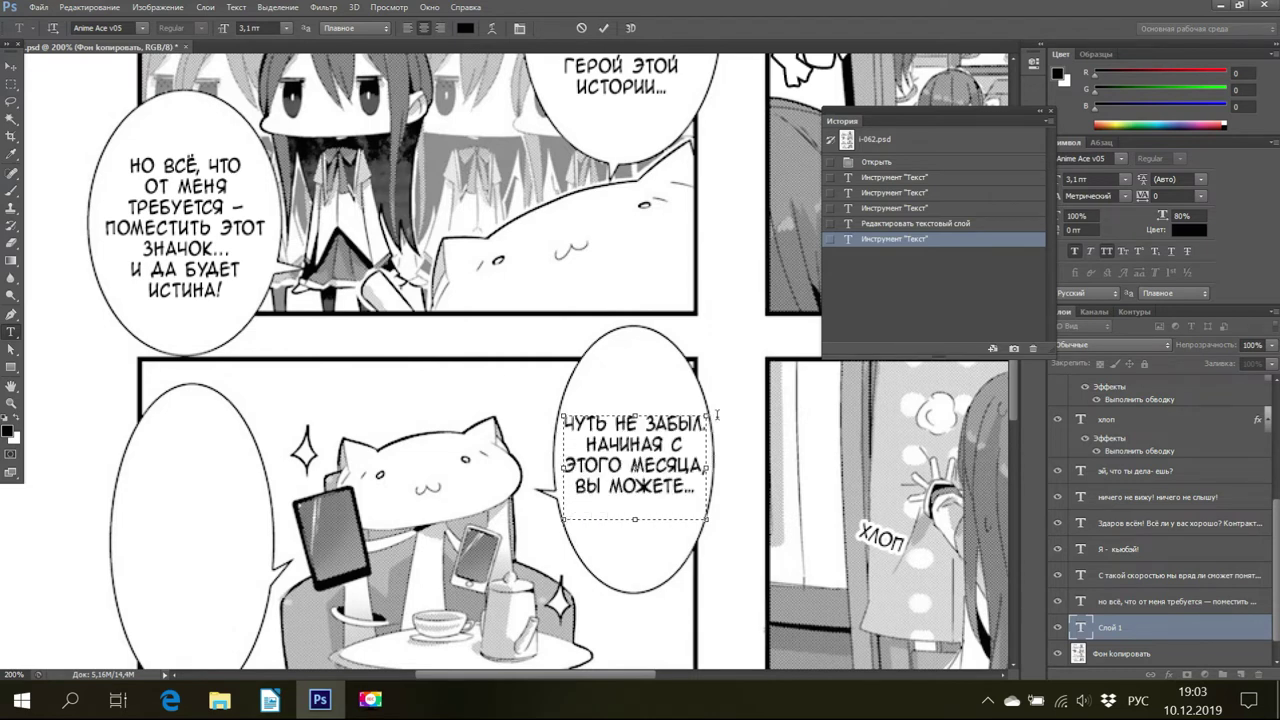
key("Return")
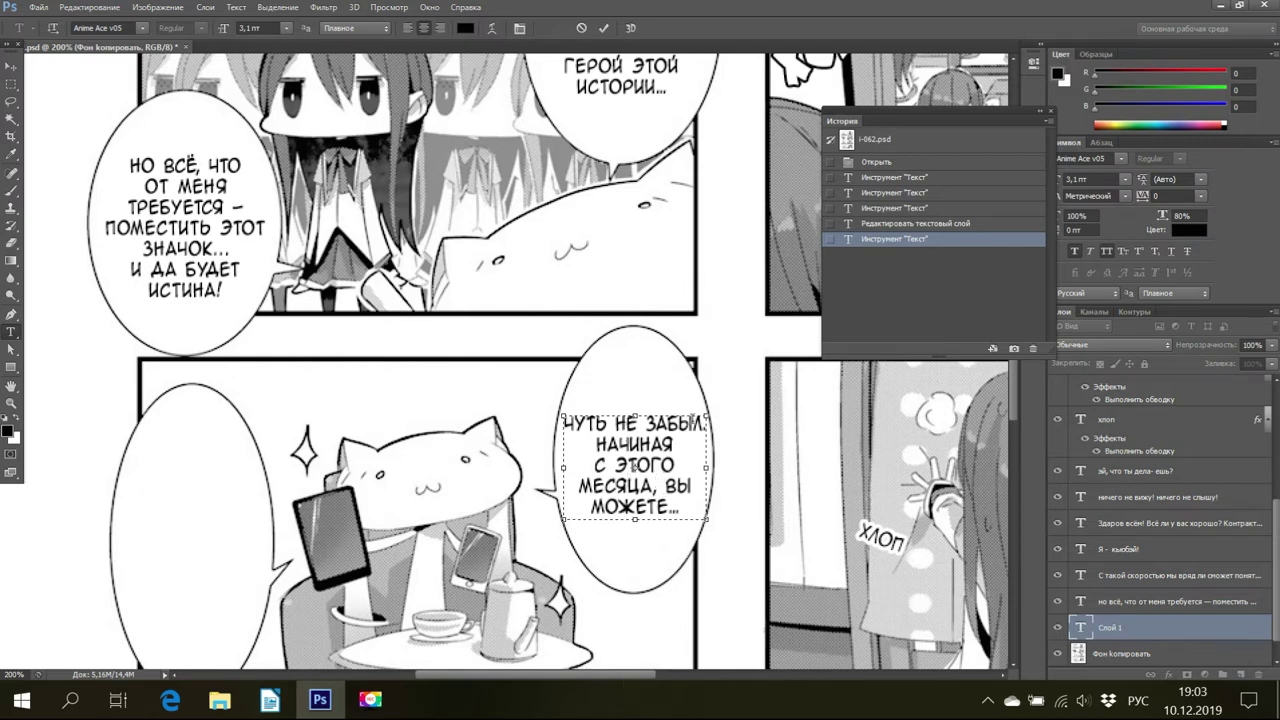
key("BackSpace")
key("Return")
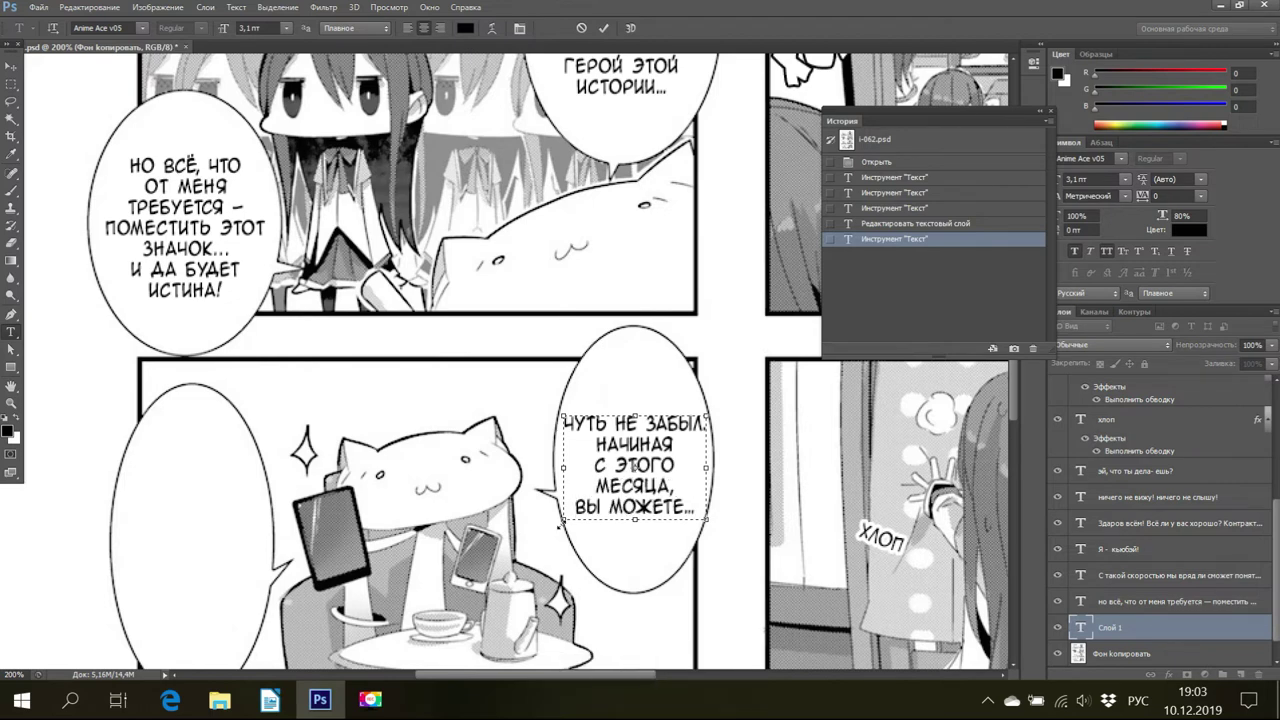
left_click_drag(560, 524, 694, 517)
left_click(694, 517)
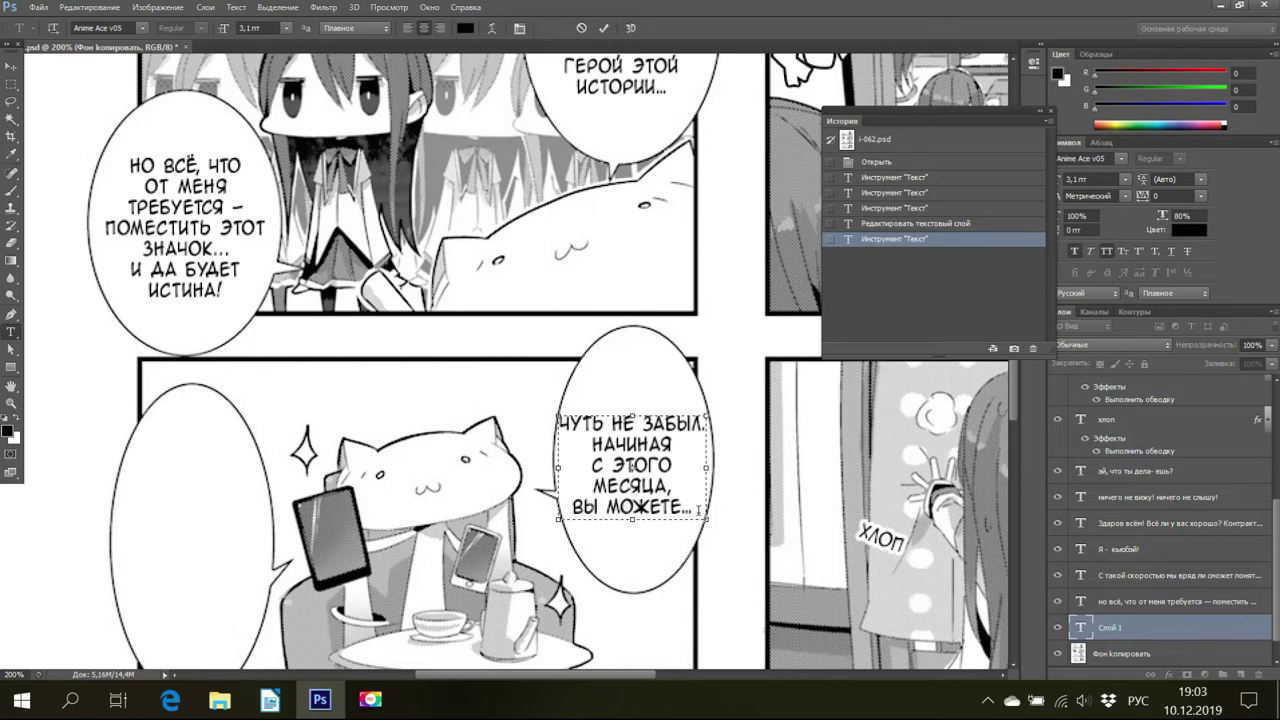
Set the font size of the whole "чуть не забыл…" text to 2,8 pt.
key("ctrl+a")
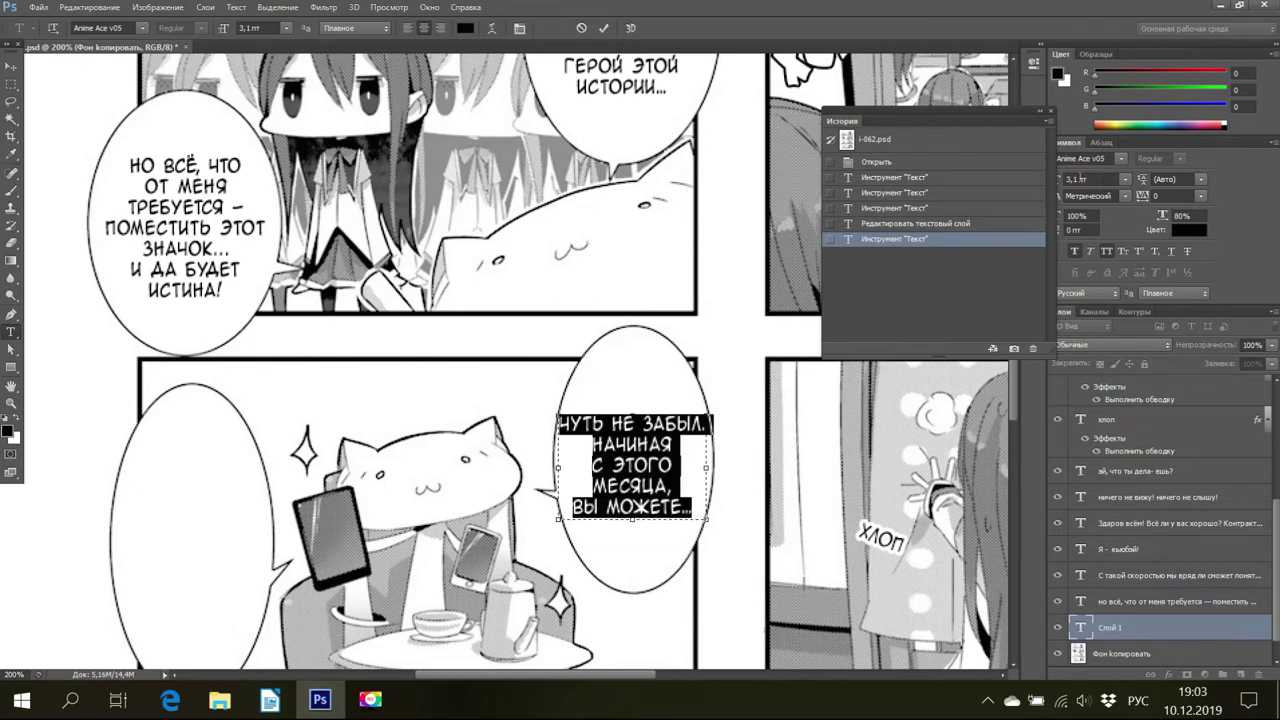
left_click(1081, 177)
type("2")
key("shift+slash")
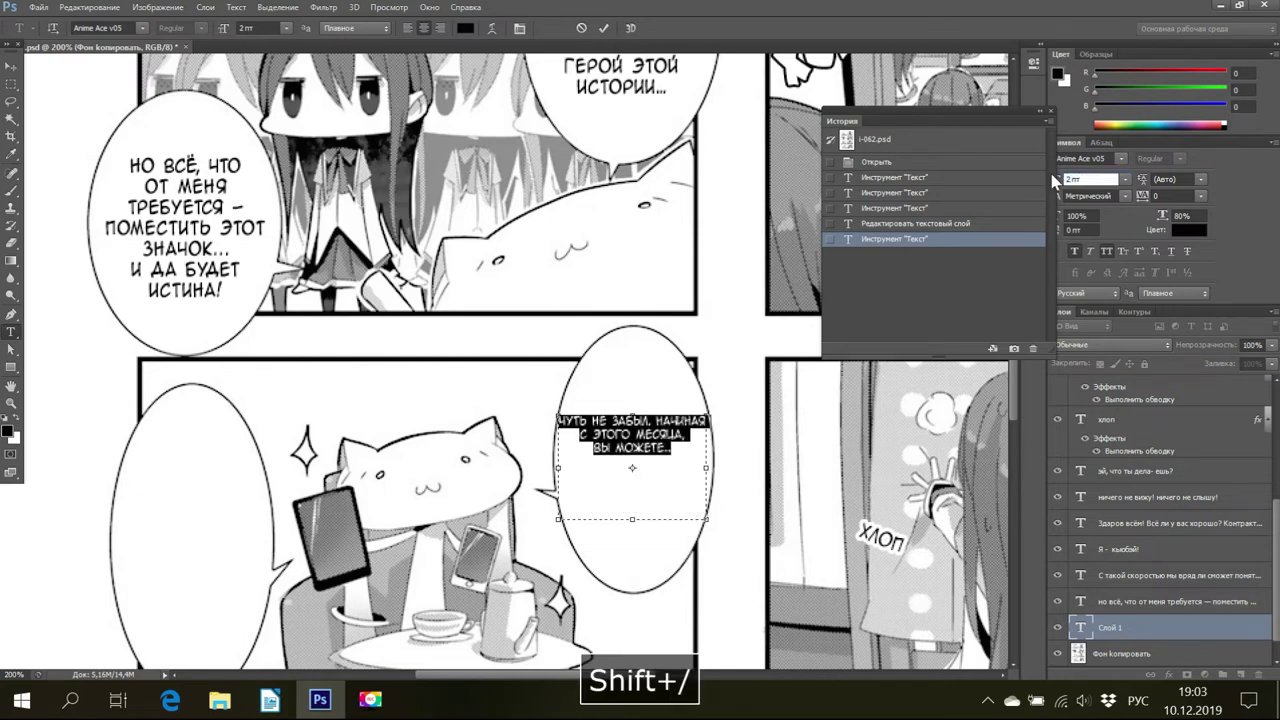
type("6")
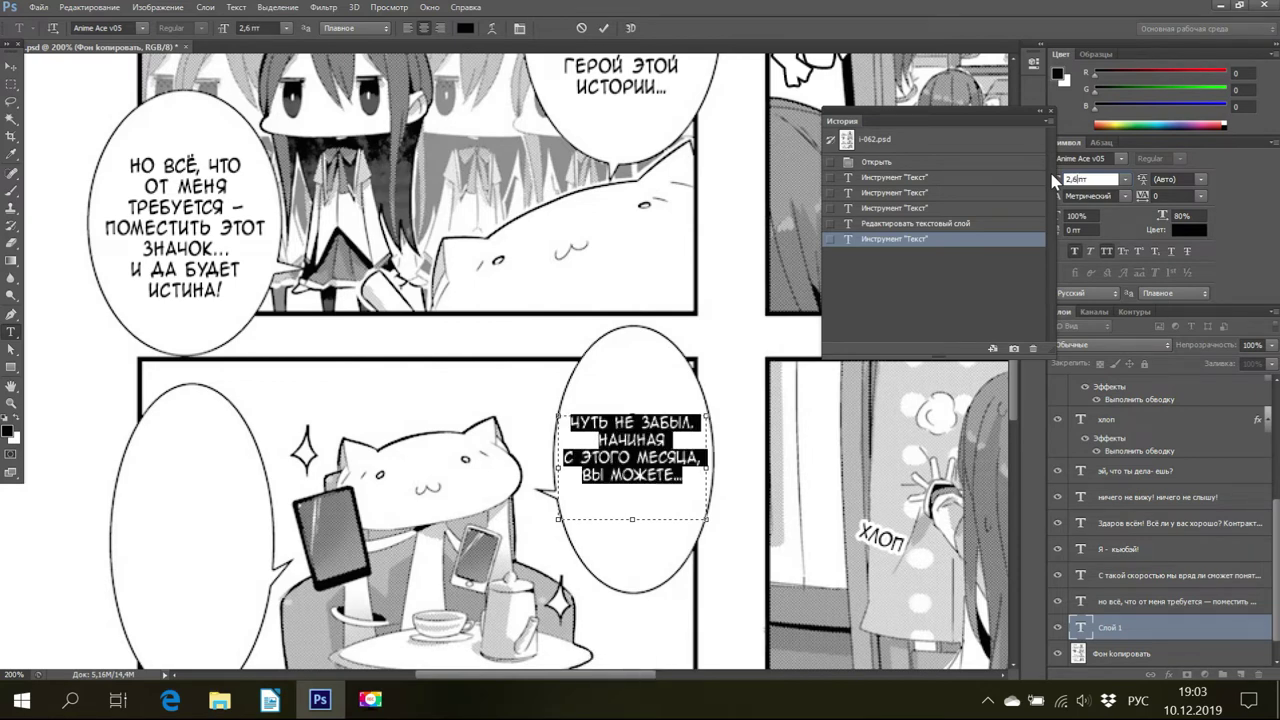
key("BackSpace")
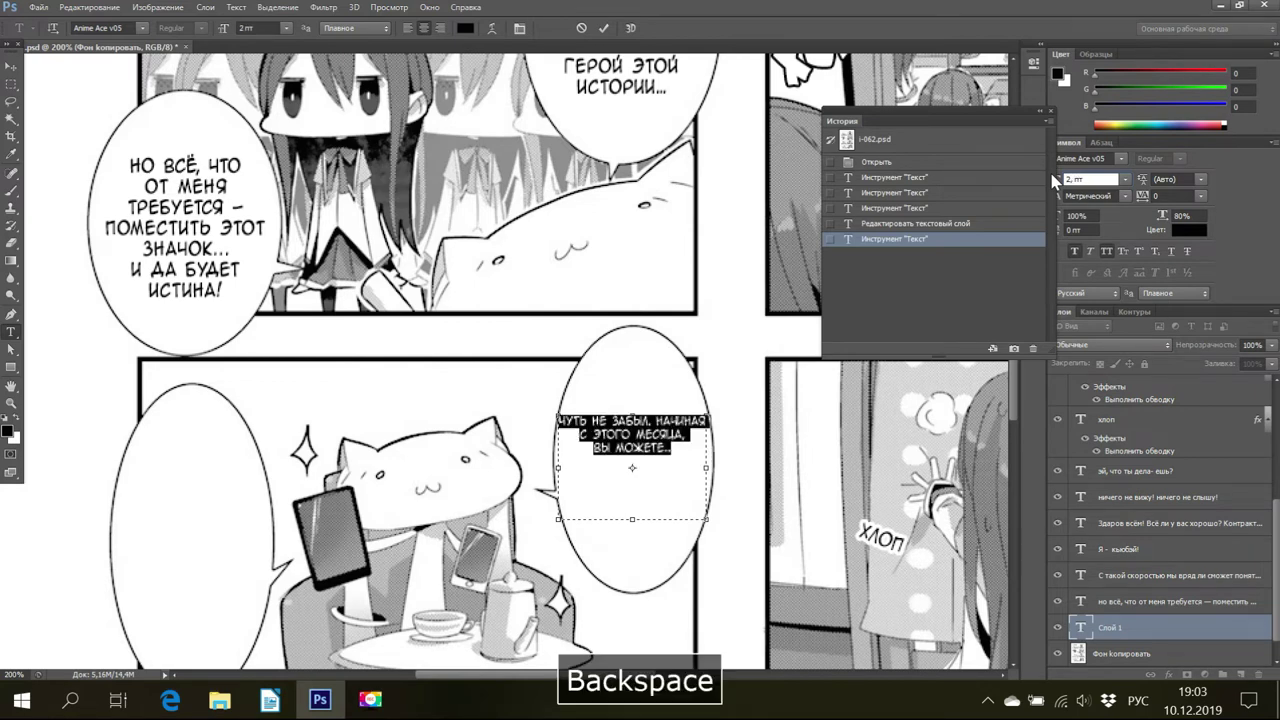
type("8")
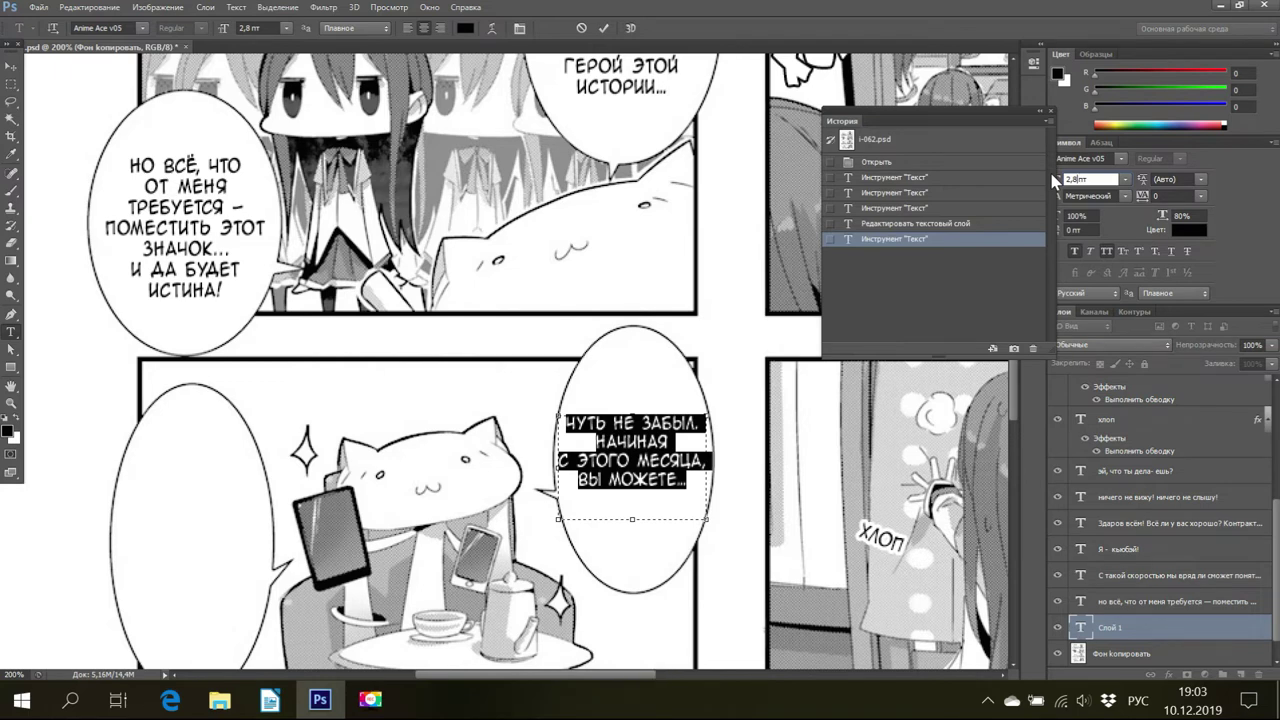
key("Return")
Break the line before "месяца", raise the frame's lower edge slightly, and commit the text.
left_click(636, 462)
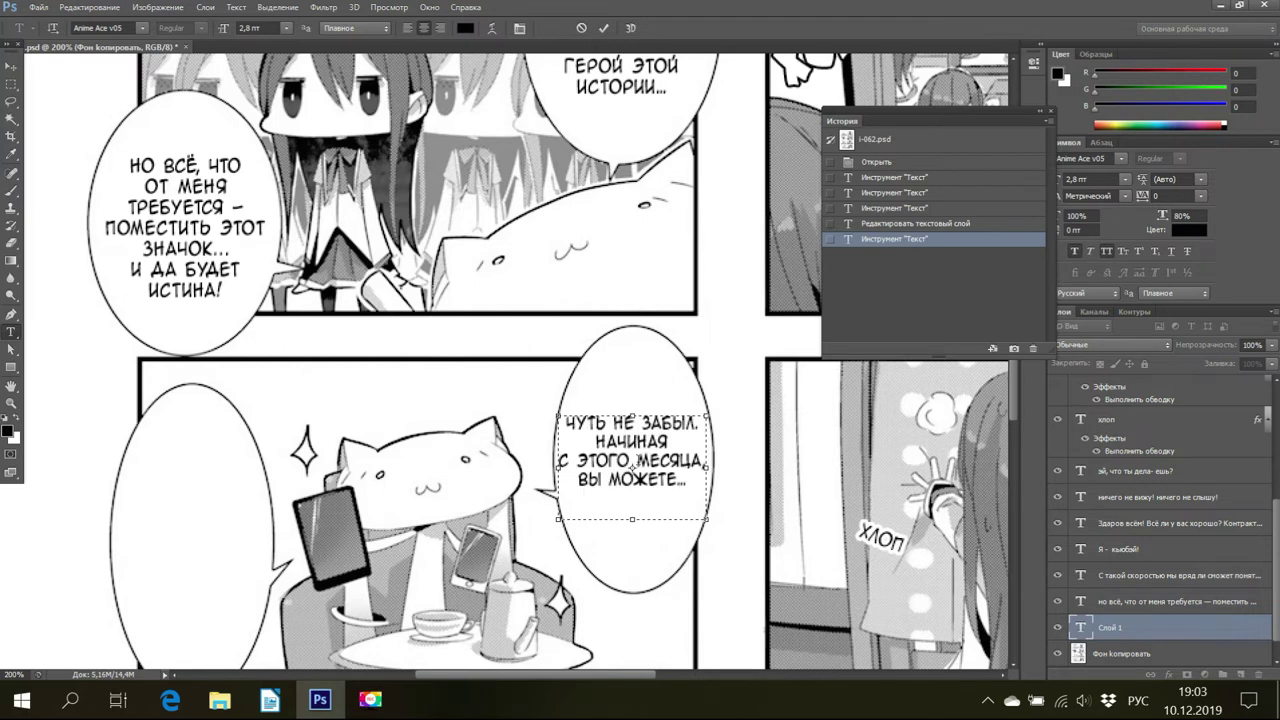
key("Return")
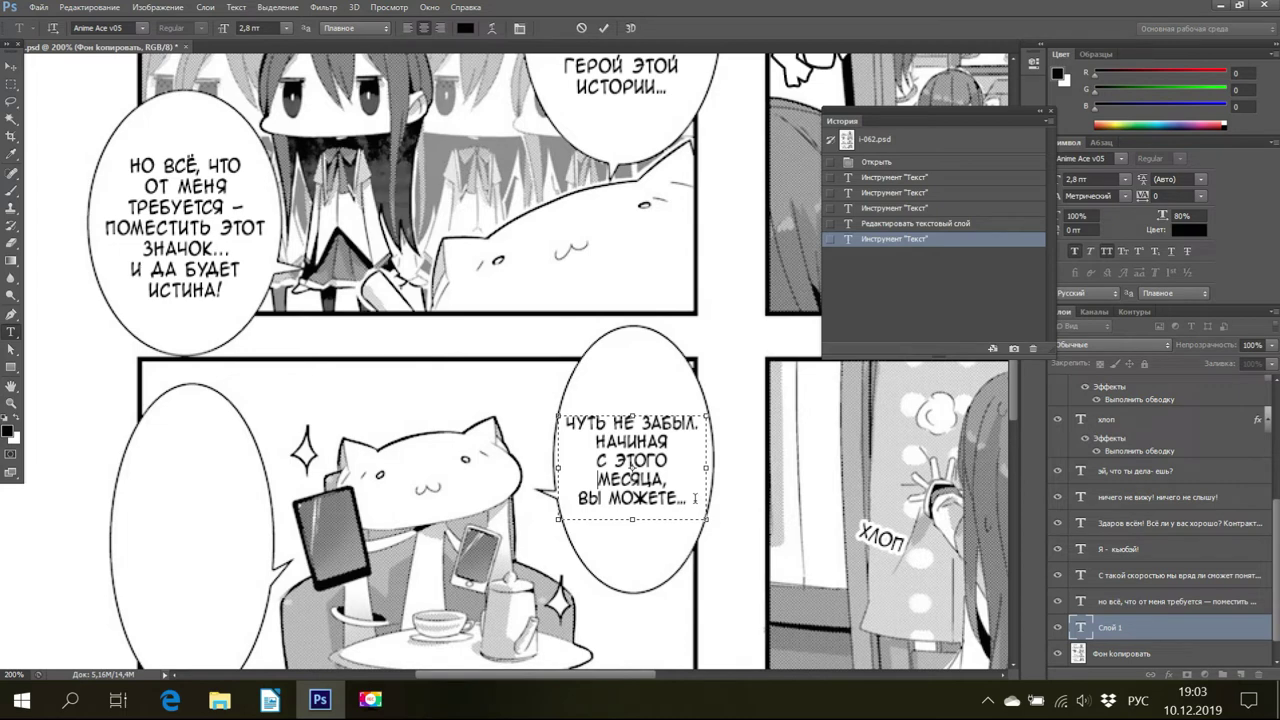
key("ctrl+a")
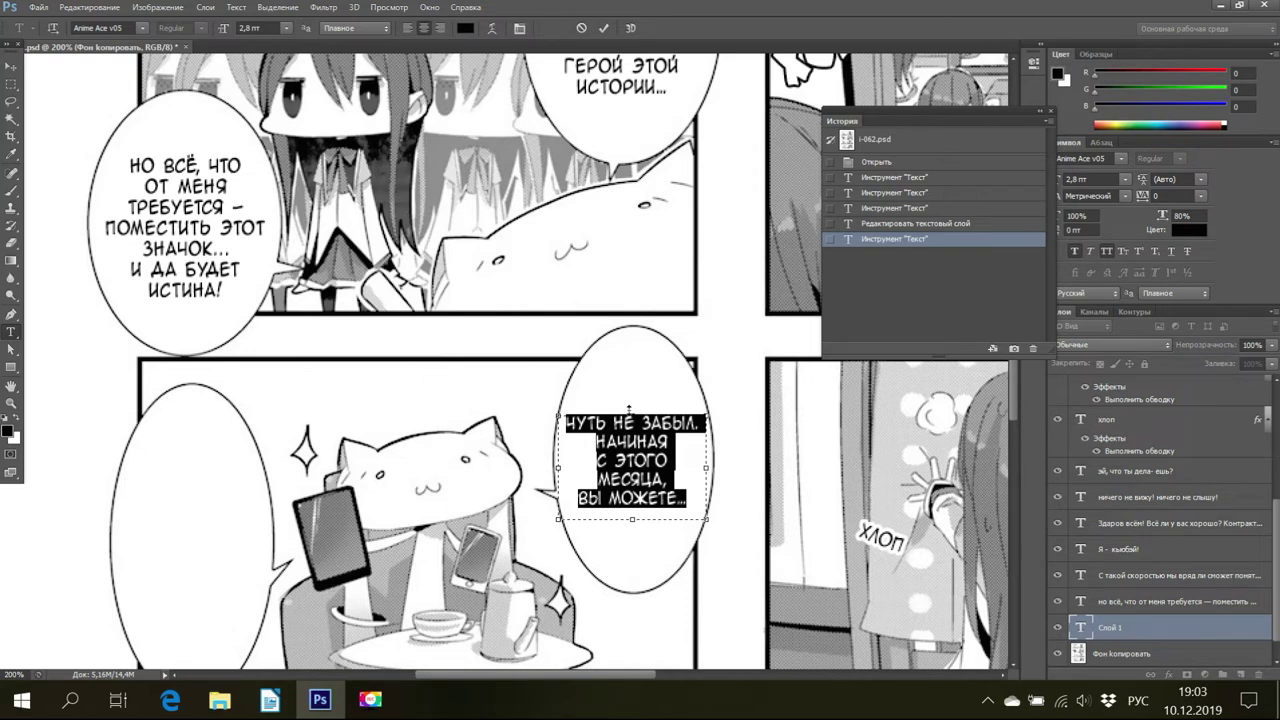
left_click_drag(629, 410, 628, 413)
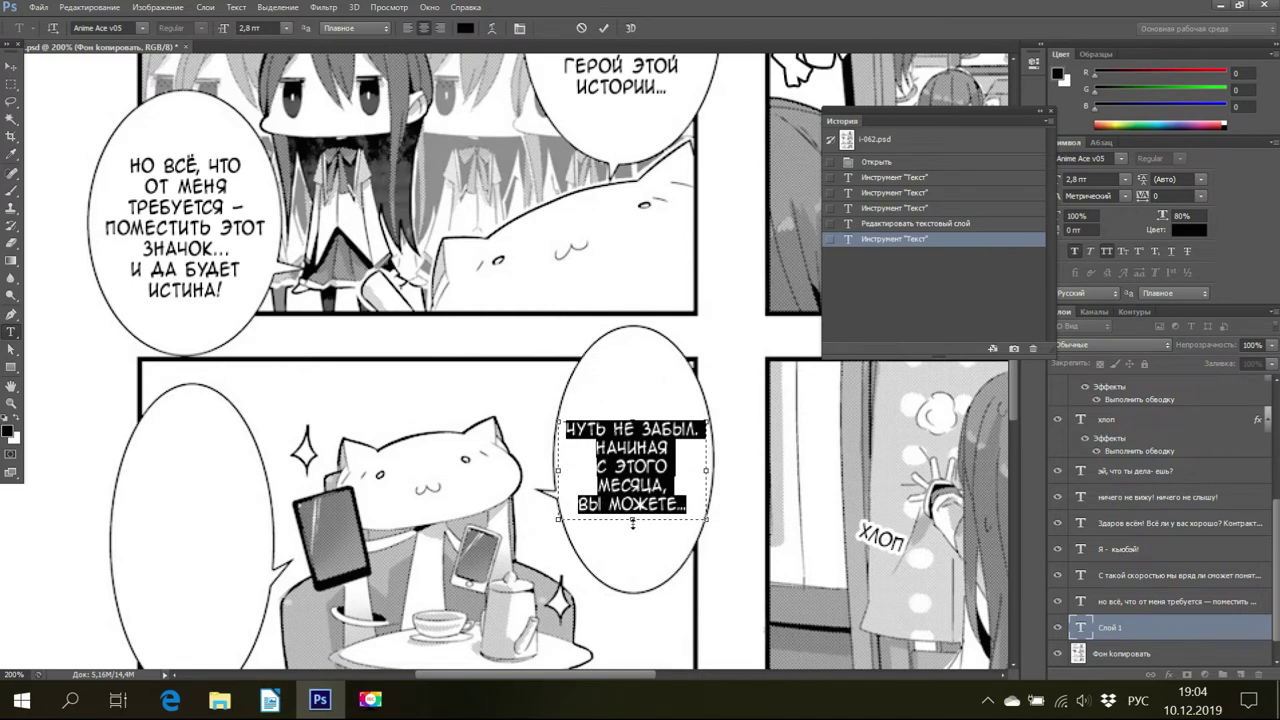
left_click_drag(632, 520, 633, 516)
left_click_drag(626, 417, 631, 410)
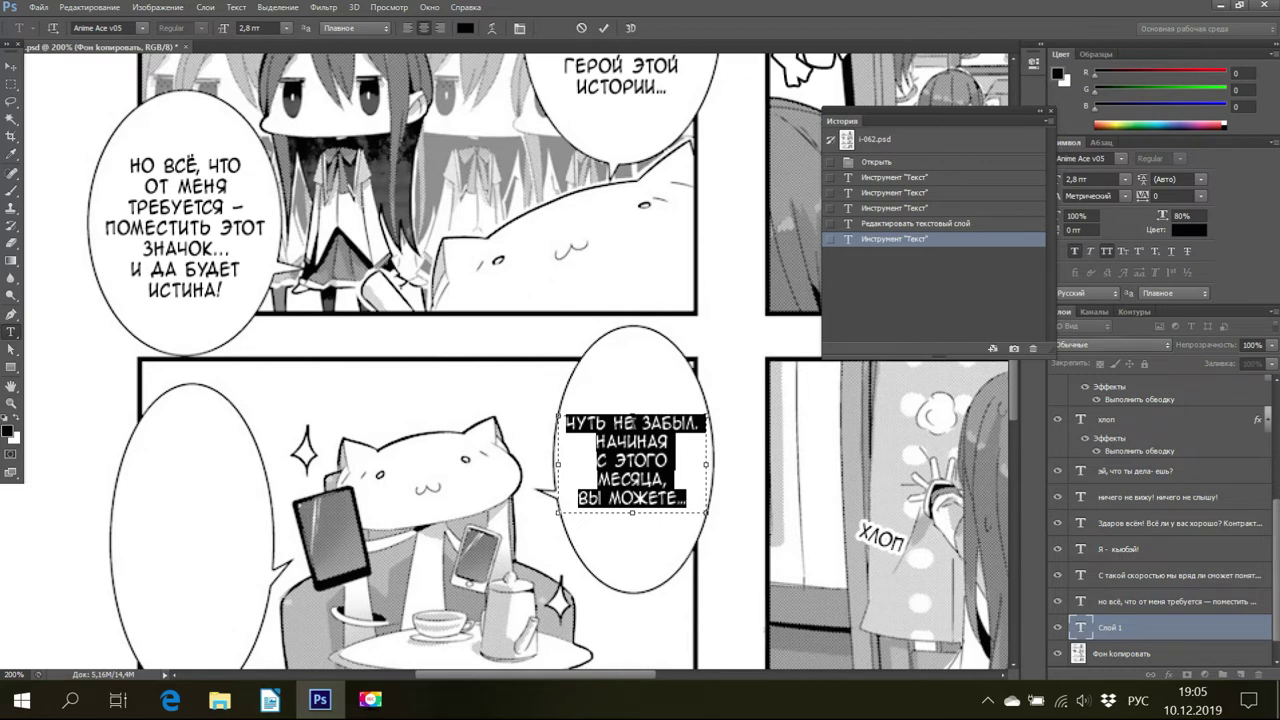
left_click(1123, 655)
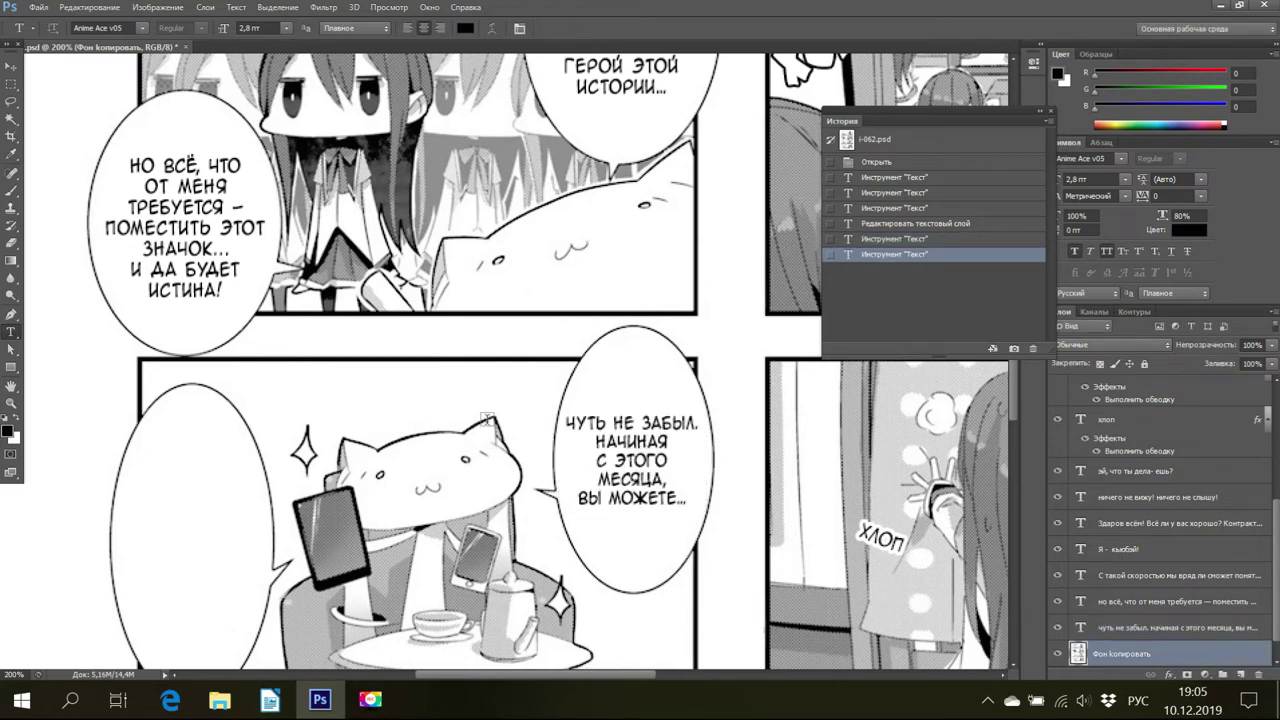
Extend the "чуть не забыл…" frame slightly outward at its lower-right corner to shift the text right, and commit the edit.
left_click(632, 462)
left_click_drag(706, 515, 711, 519)
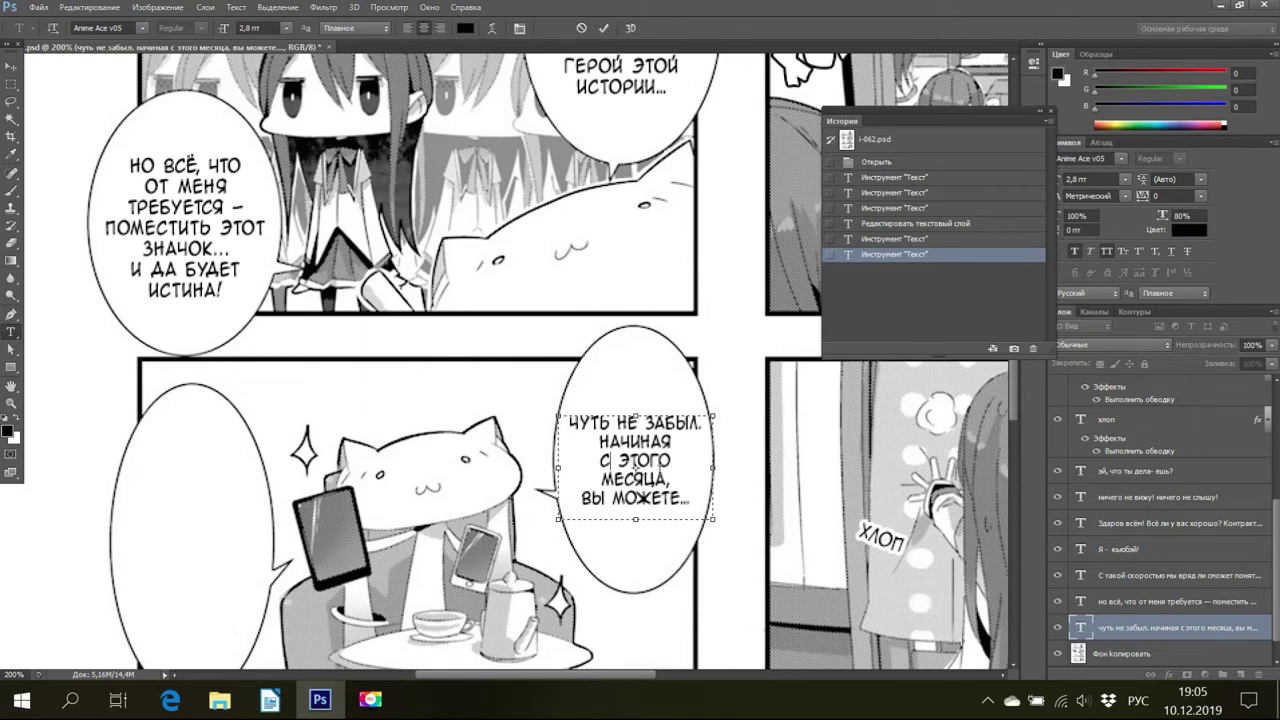
key("ctrl+a")
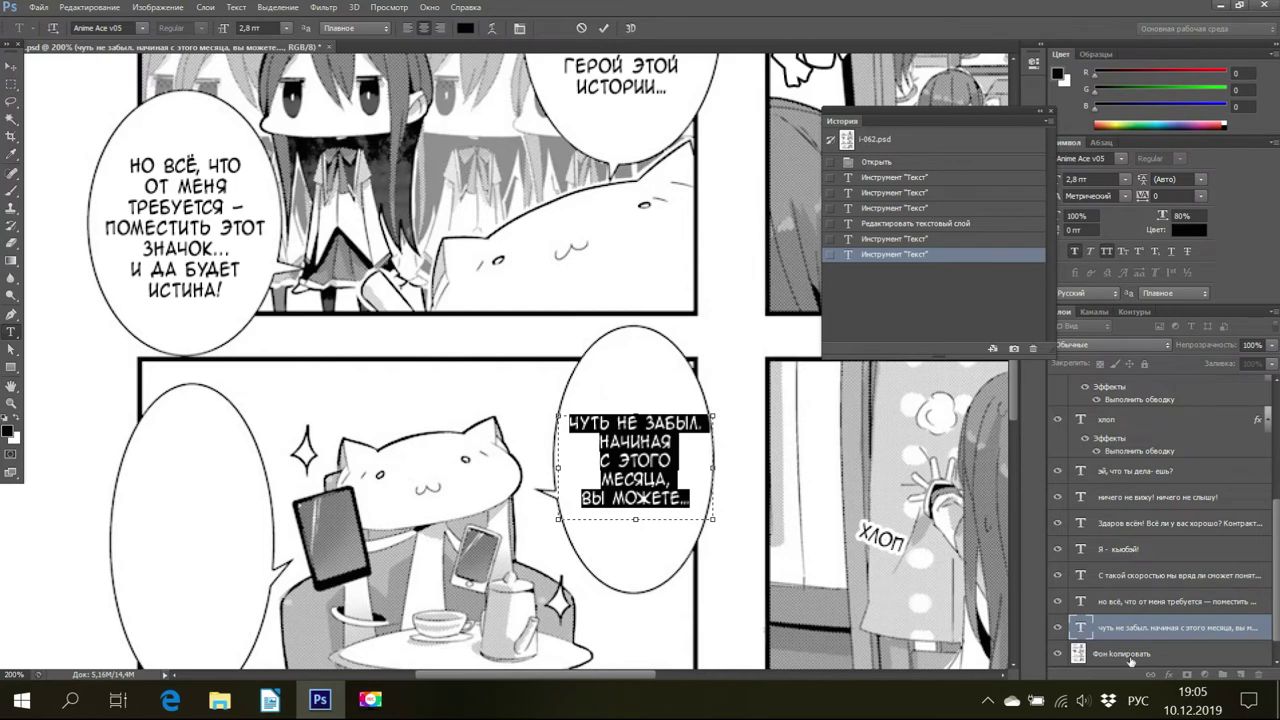
left_click(673, 536, "ctrl")
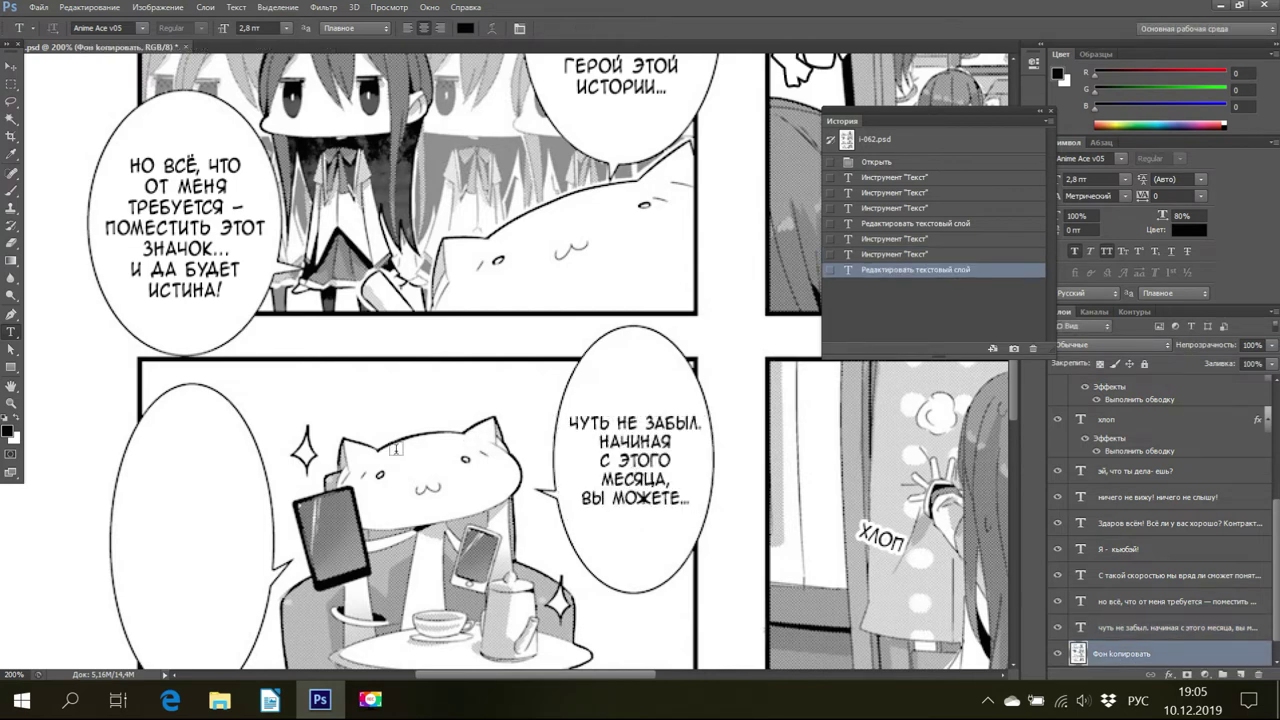
Switch to LibreOffice Writer and copy "аключить со мной контракт с вашего компьютера или смартфона." from the second page.
scroll(392, 448, "down", 2)
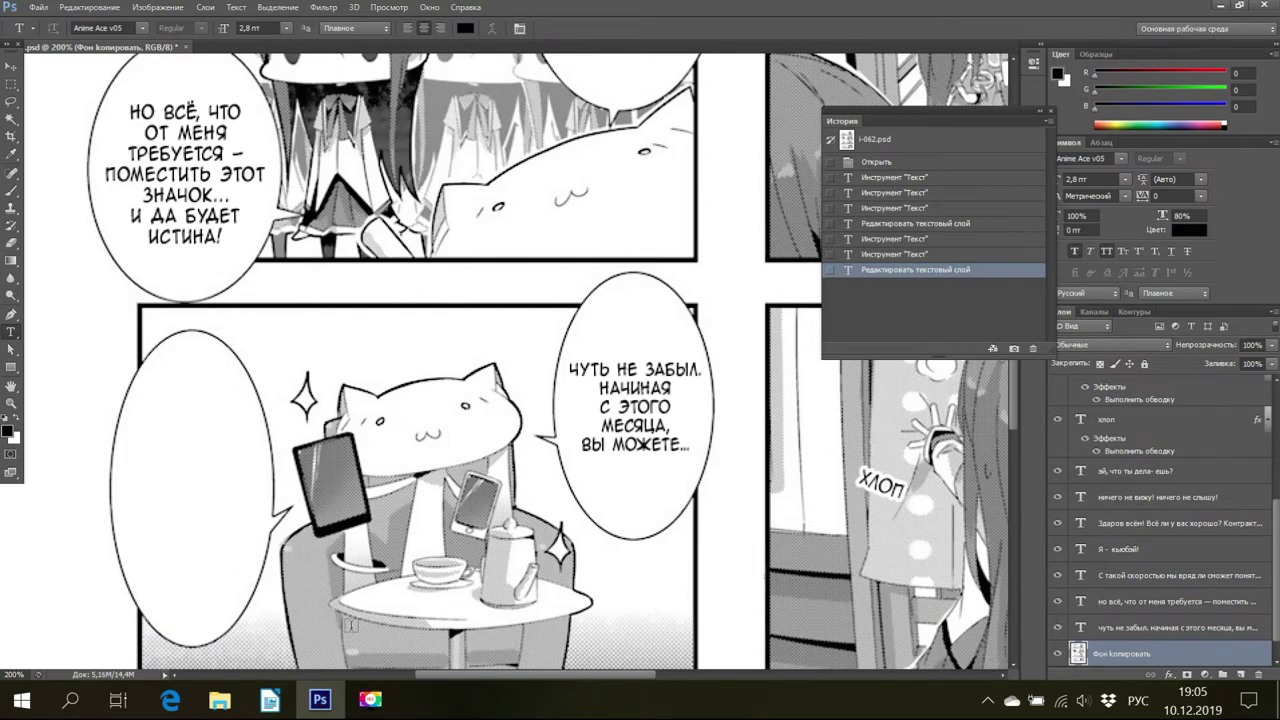
left_click(270, 699)
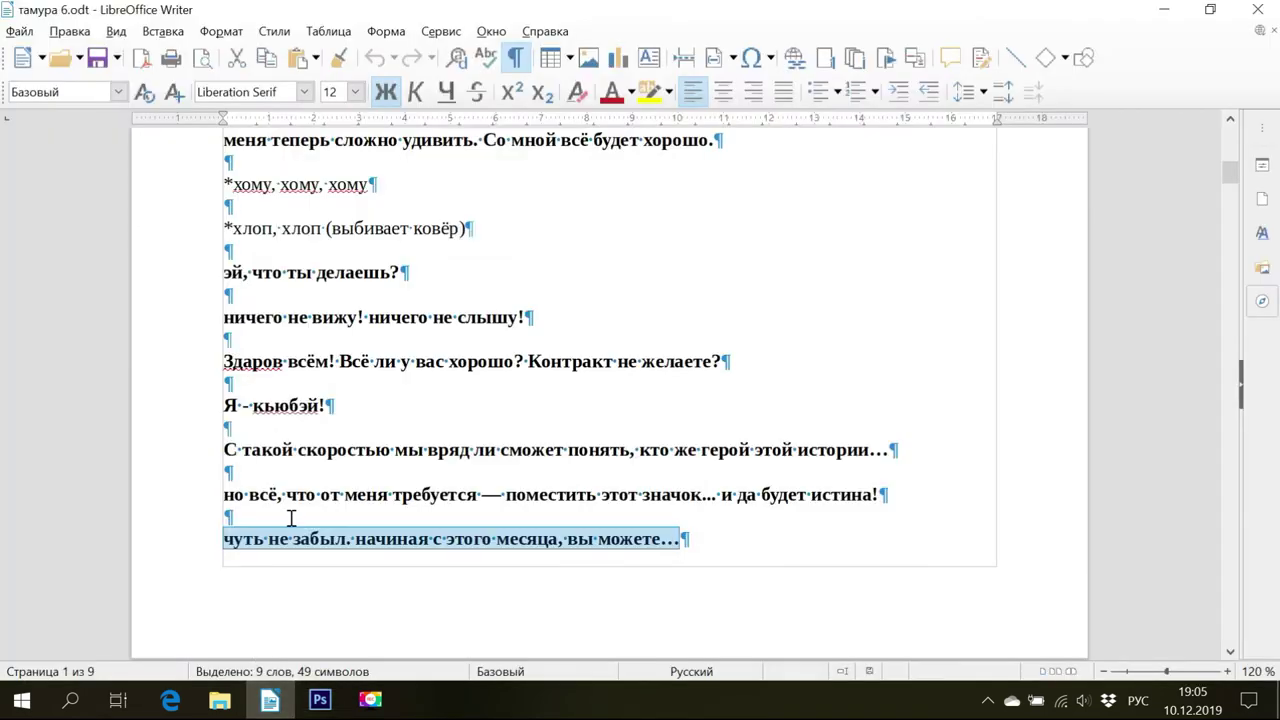
scroll(291, 508, "down", 1)
scroll(291, 508, "down", 5)
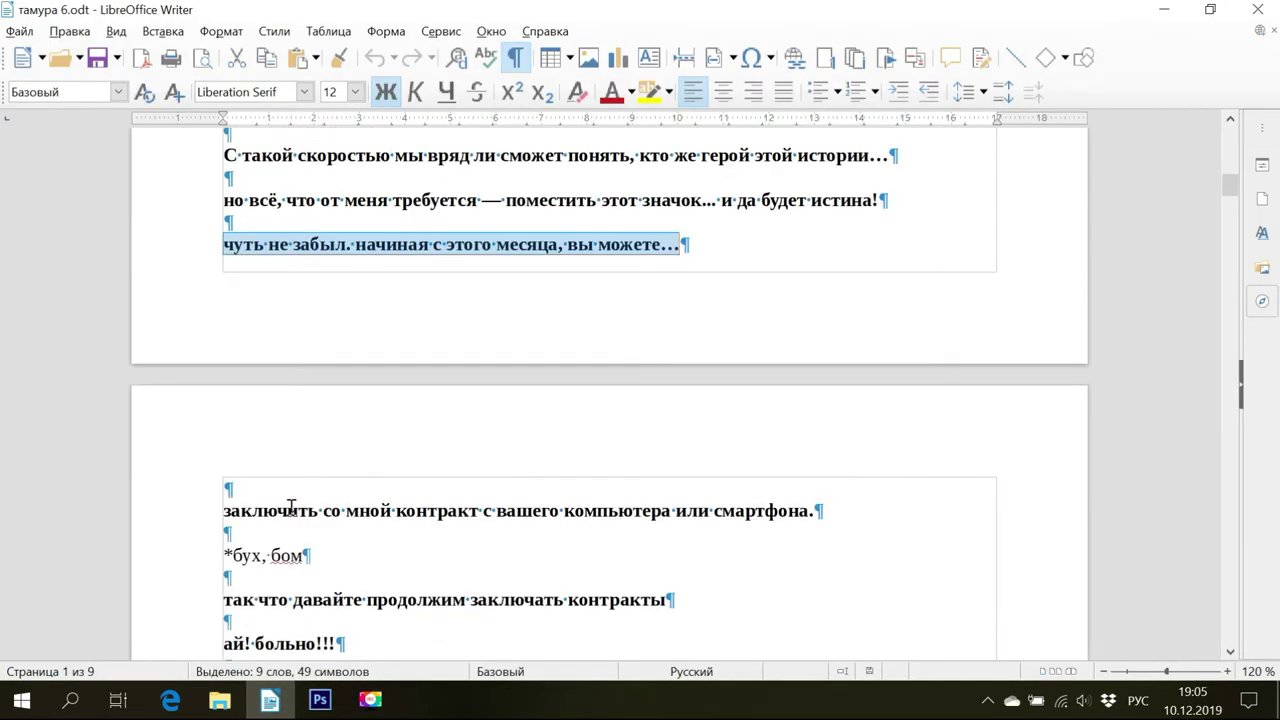
scroll(291, 508, "down", 1)
left_click_drag(222, 446, 749, 449)
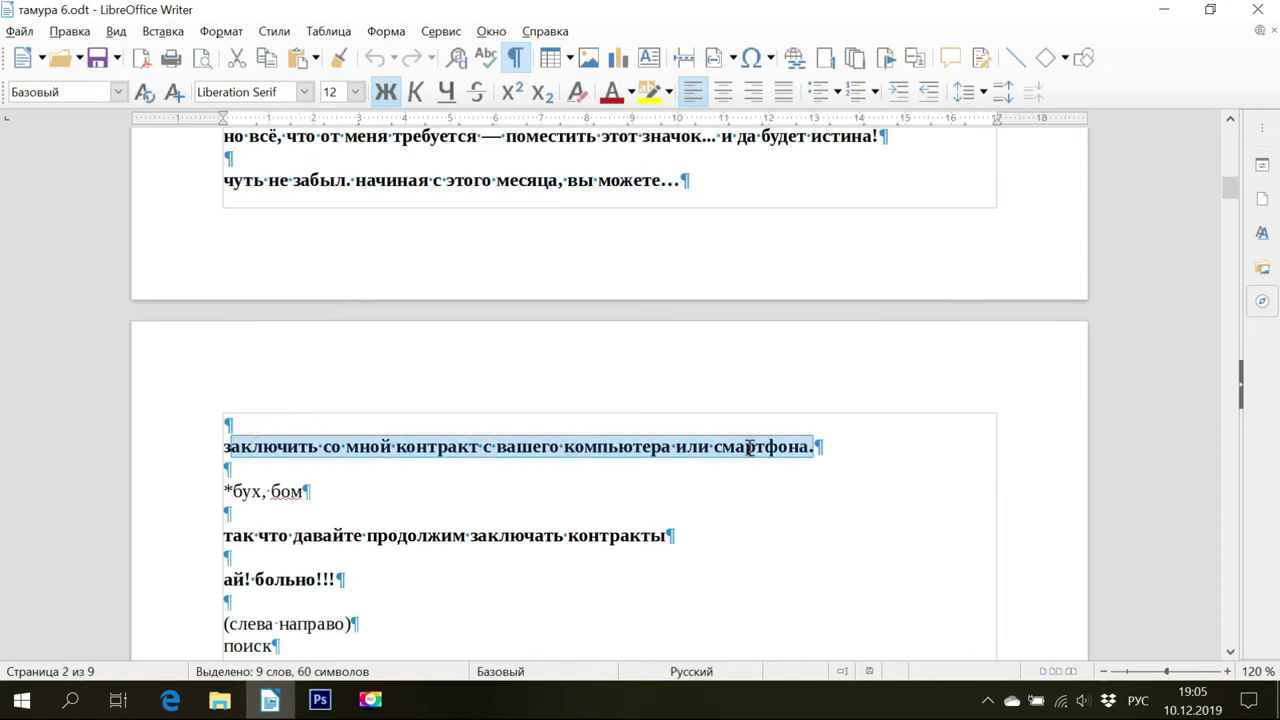
right_click(749, 449)
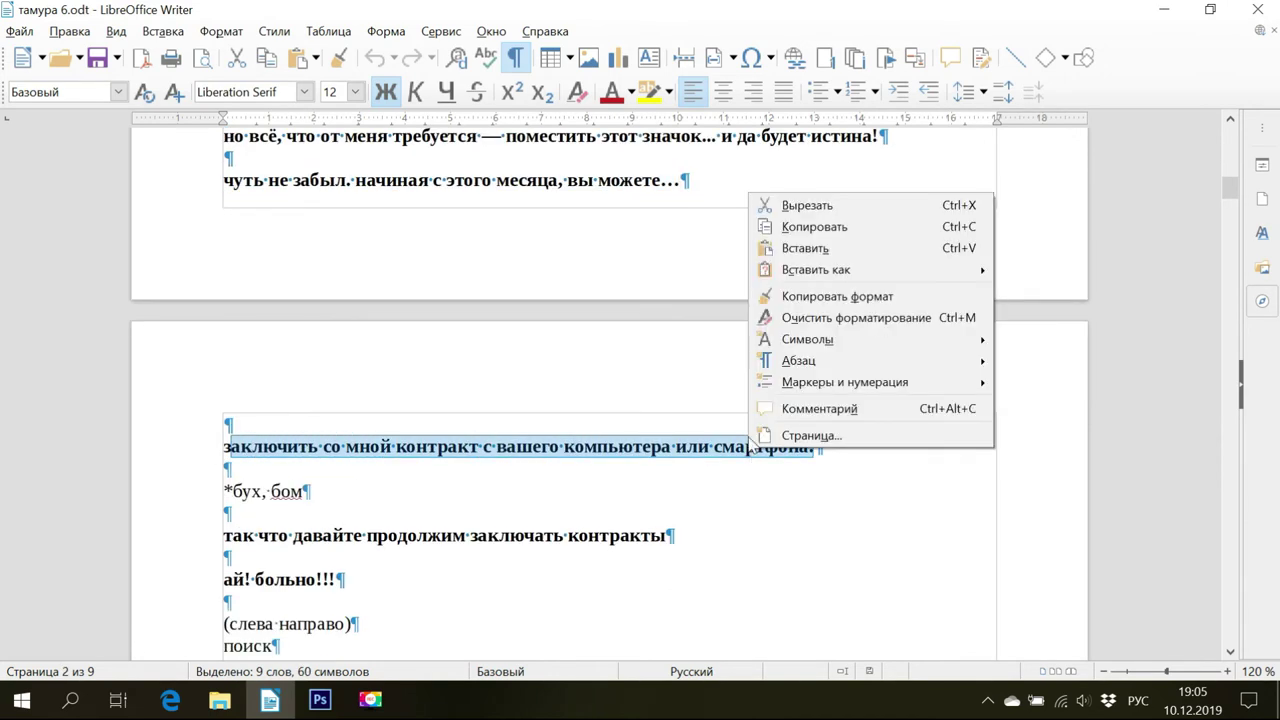
left_click(800, 227)
Switch to Photoshop and draw a text frame across the middle of the empty bubble beside the seated cat character.
left_click(320, 700)
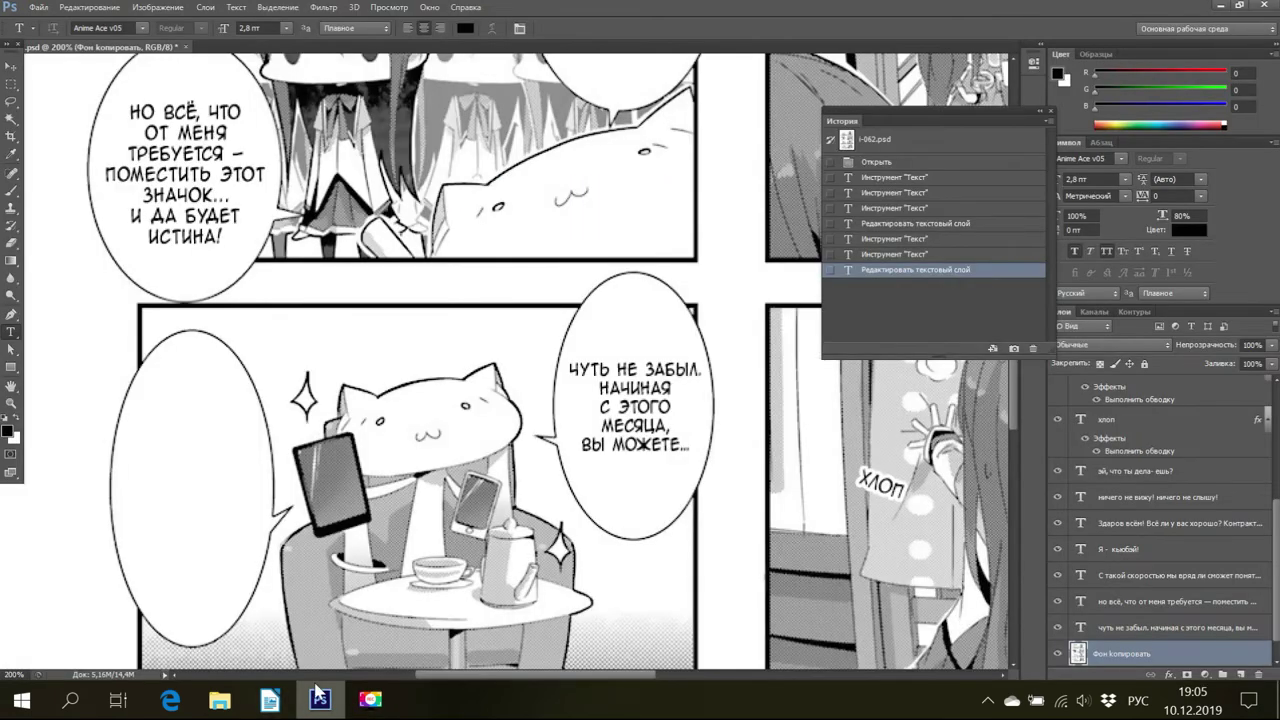
key("space")
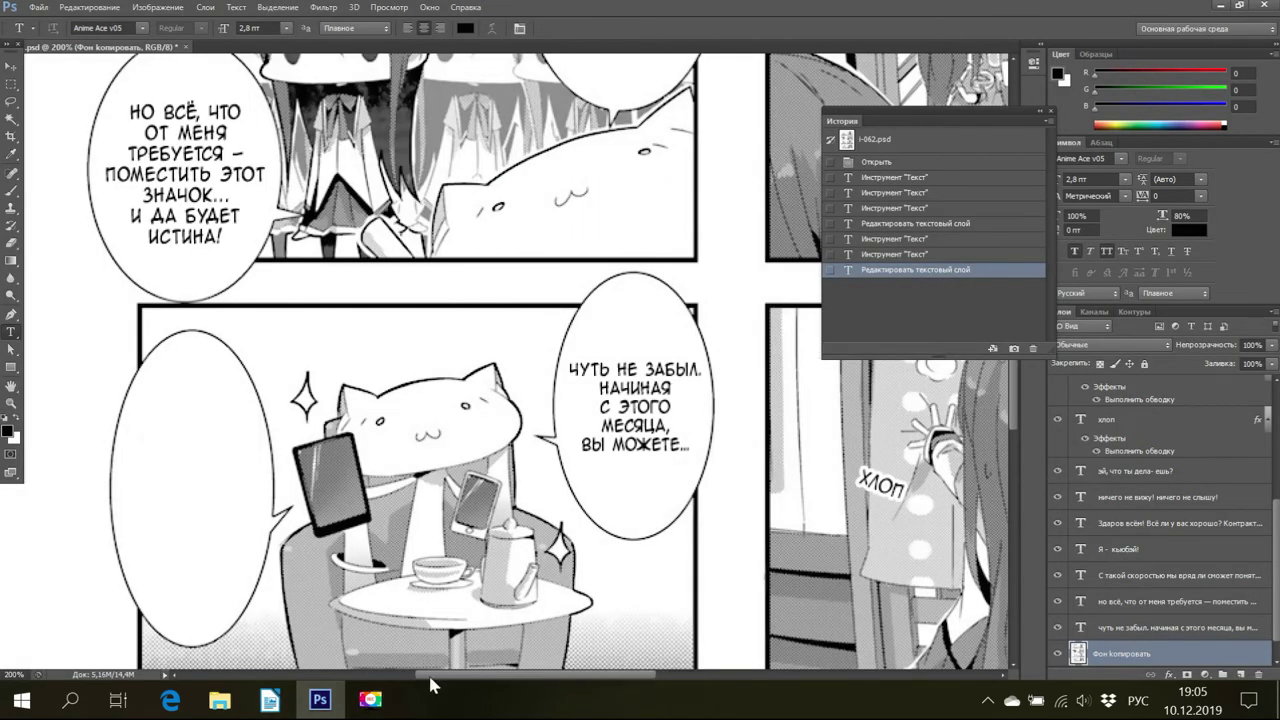
left_click_drag(430, 684, 375, 684)
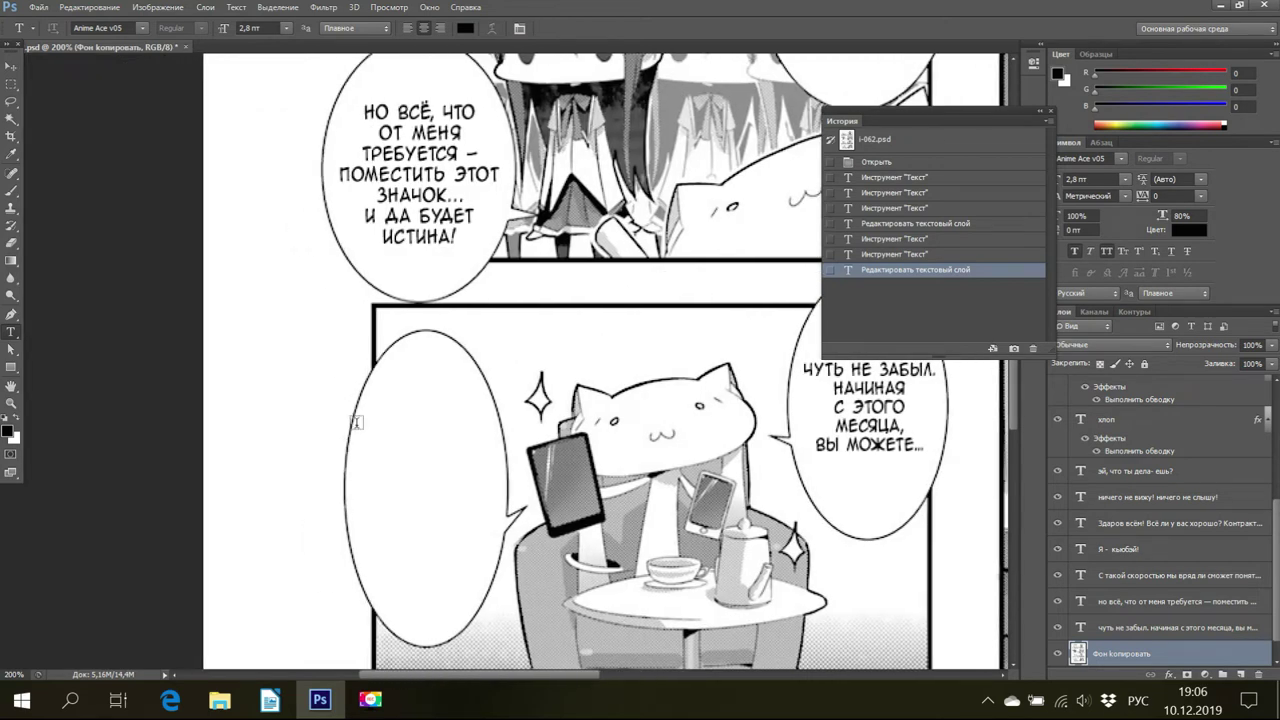
left_click_drag(356, 422, 498, 579)
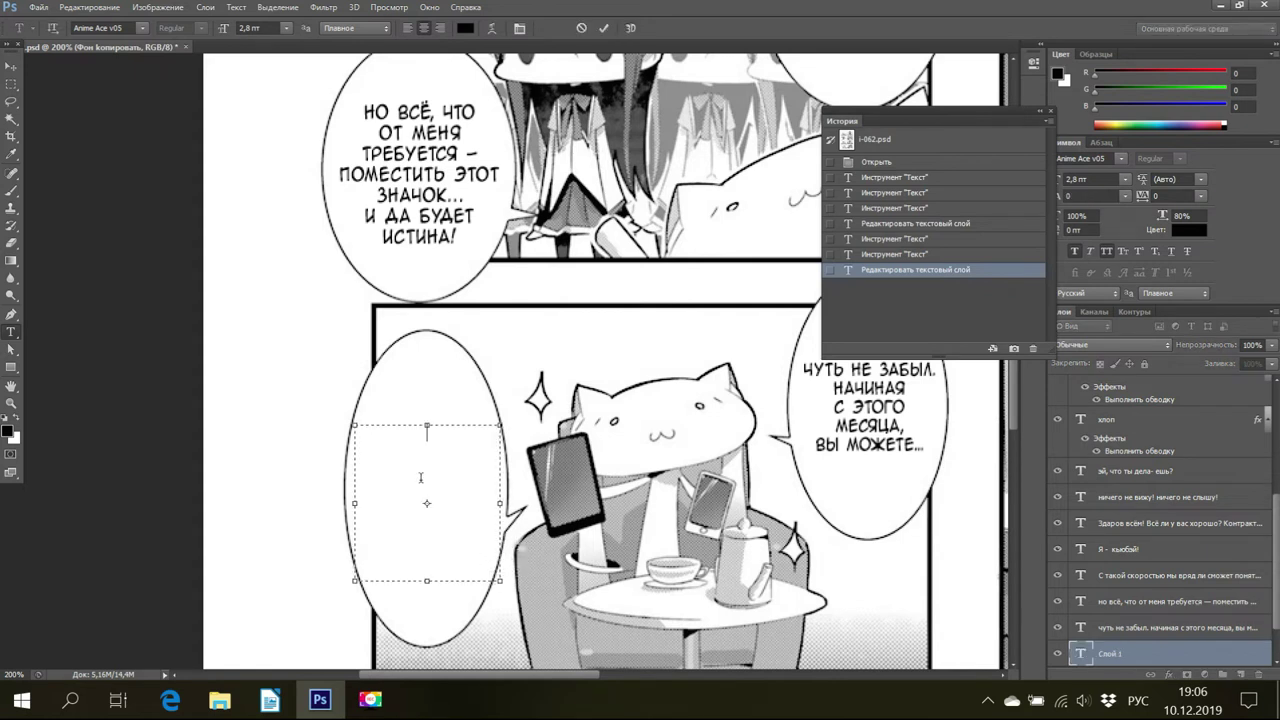
Paste the copied line into the new text frame.
right_click(436, 448)
left_click(472, 453)
key("ctrl+v")
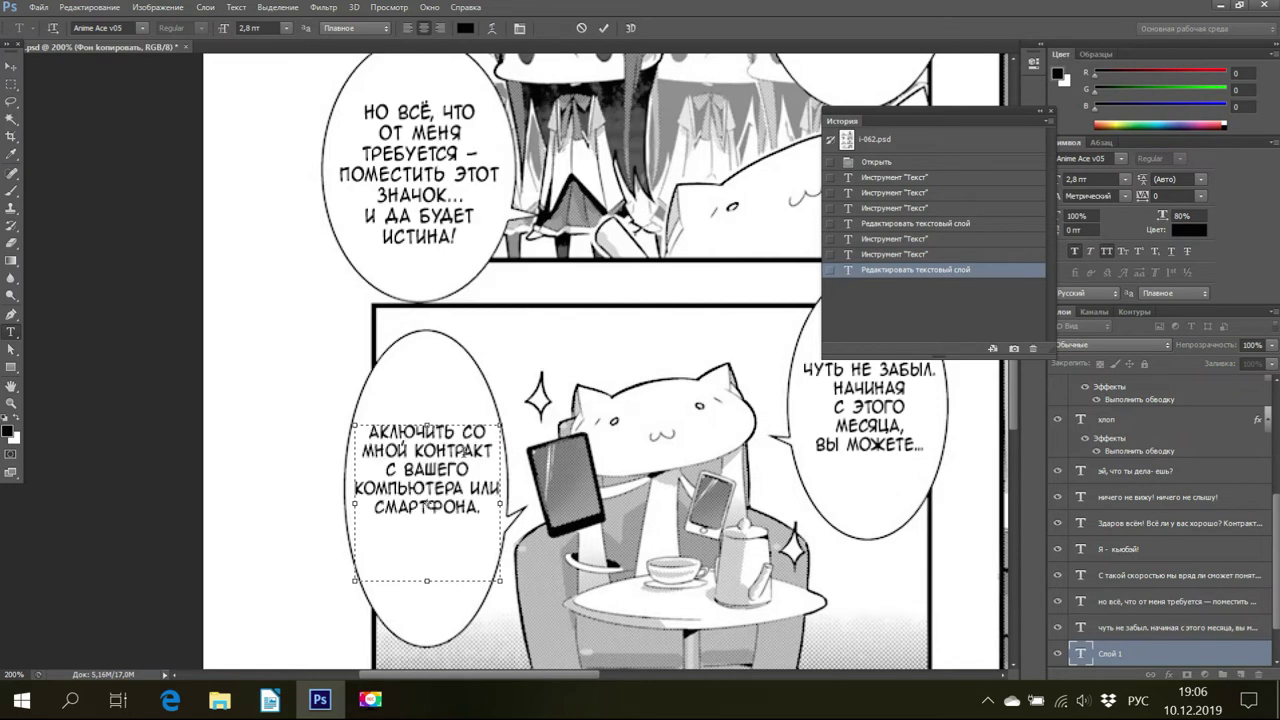
Break the pasted text before "со мной", "или" and "смартфона".
key("Return")
key("Return")
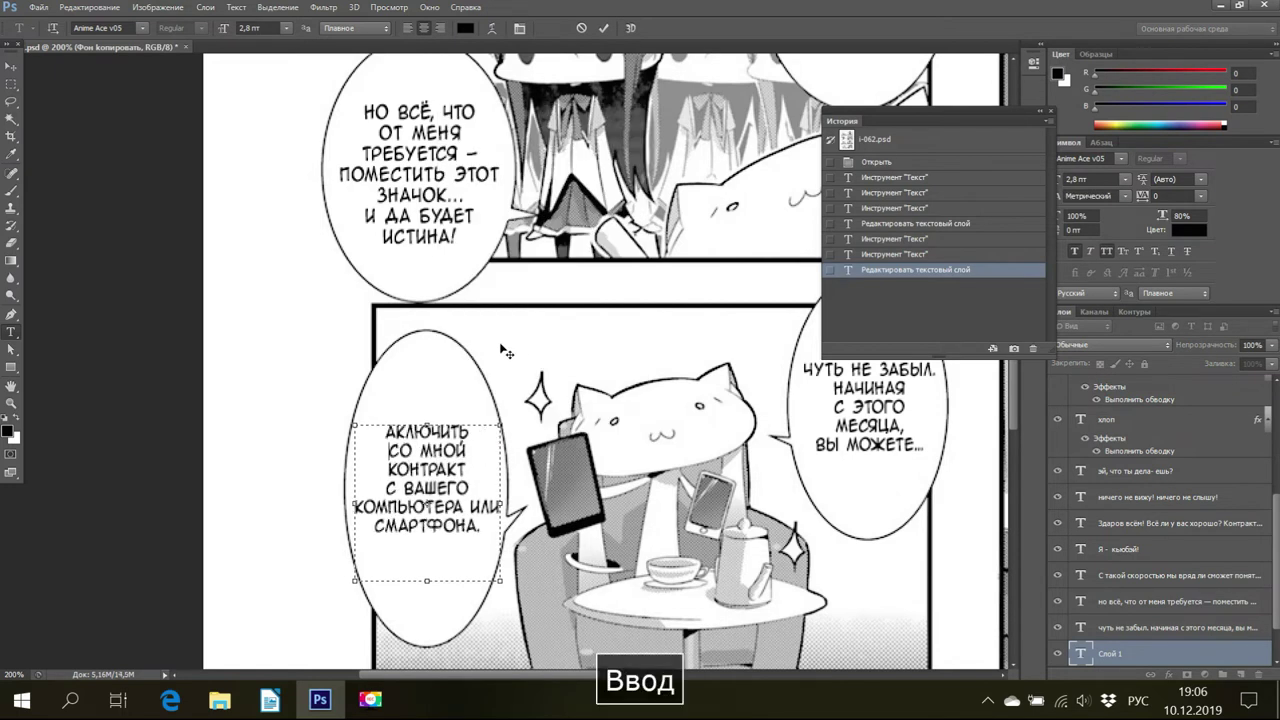
left_click(474, 494)
key("Return")
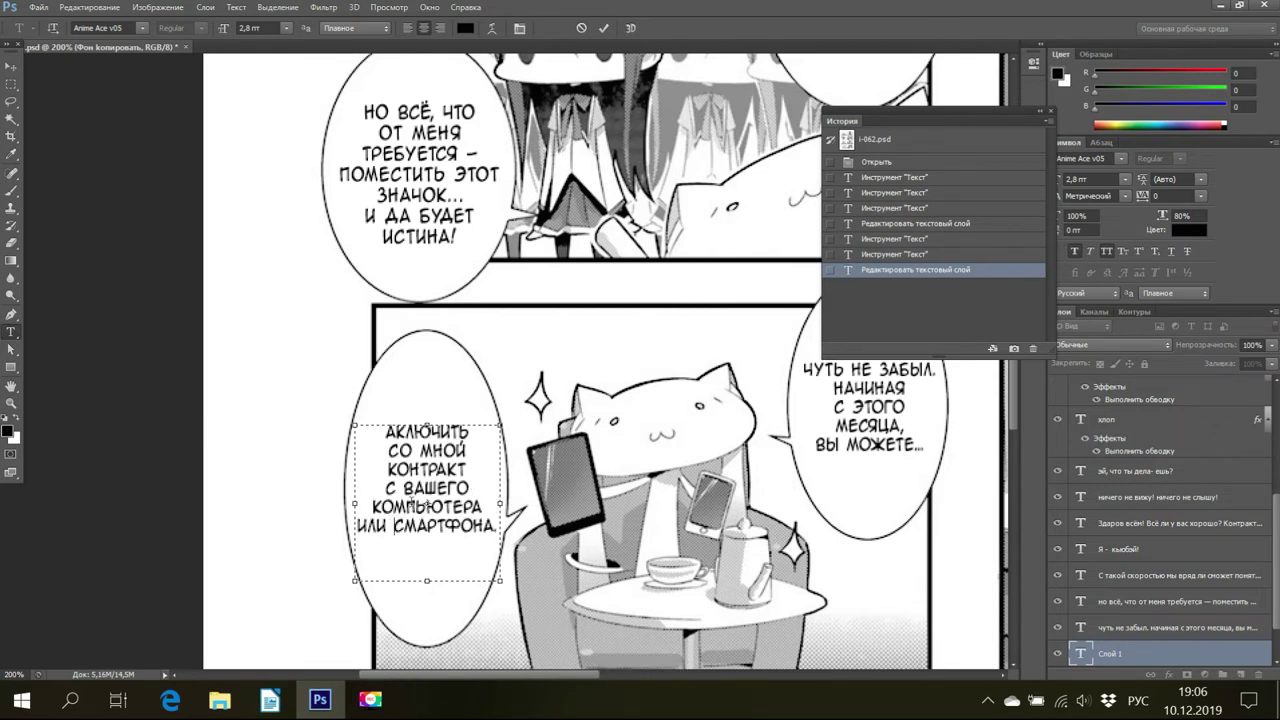
key("BackSpace")
key("Return")
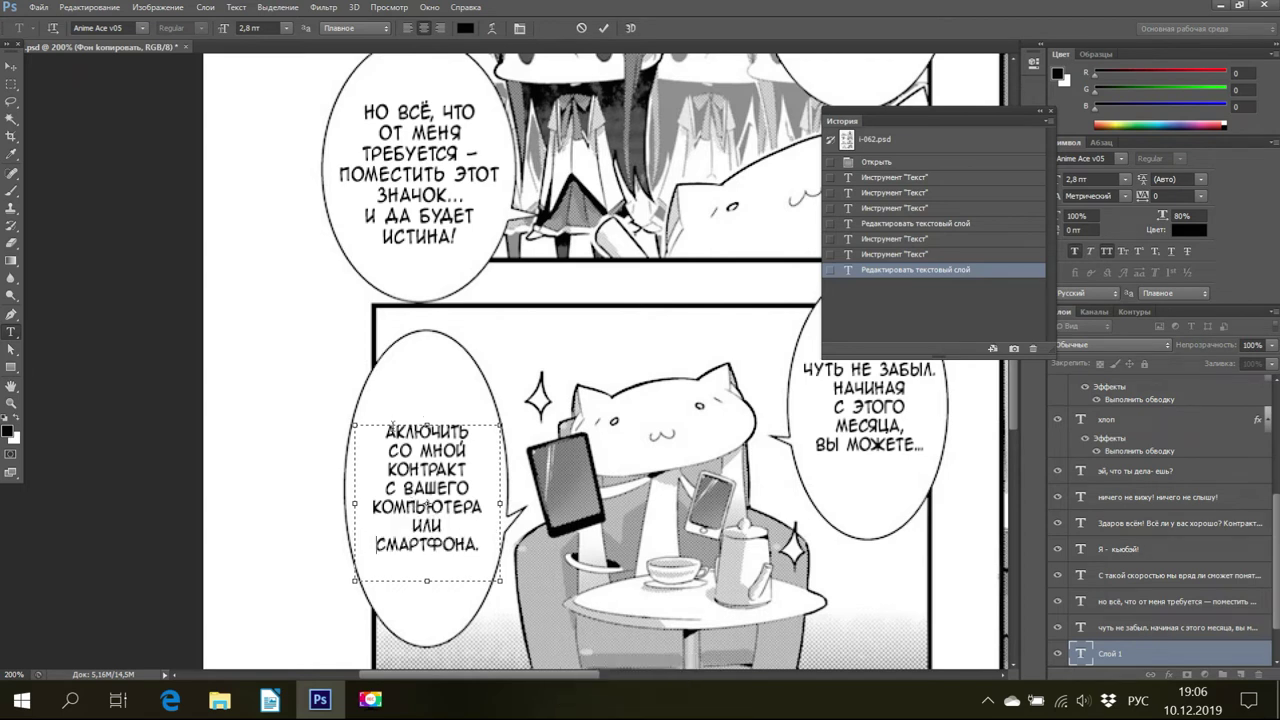
Clear the frame's incomplete text and recopy the whole line "заключить со мной контракт с вашего компьютера или смартфона." from the Writer document.
left_click_drag(384, 432, 478, 548)
key("Delete")
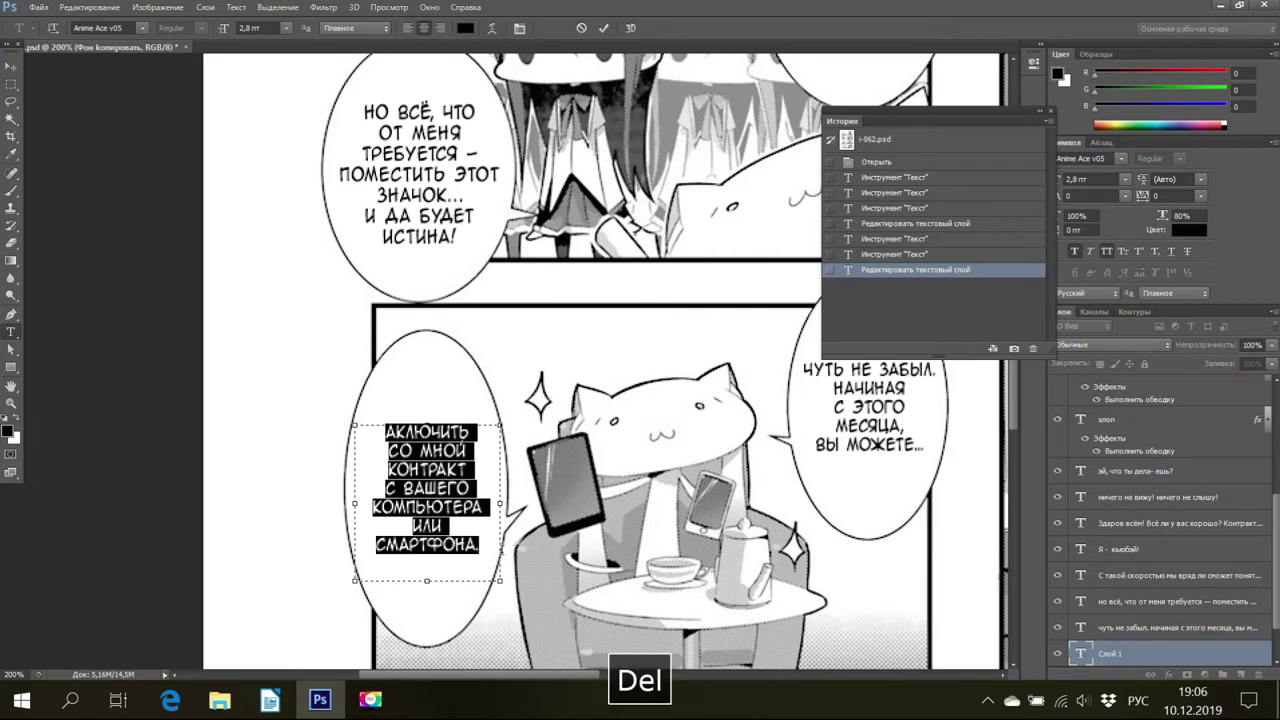
left_click(270, 700)
left_click_drag(222, 446, 791, 449)
right_click(791, 449)
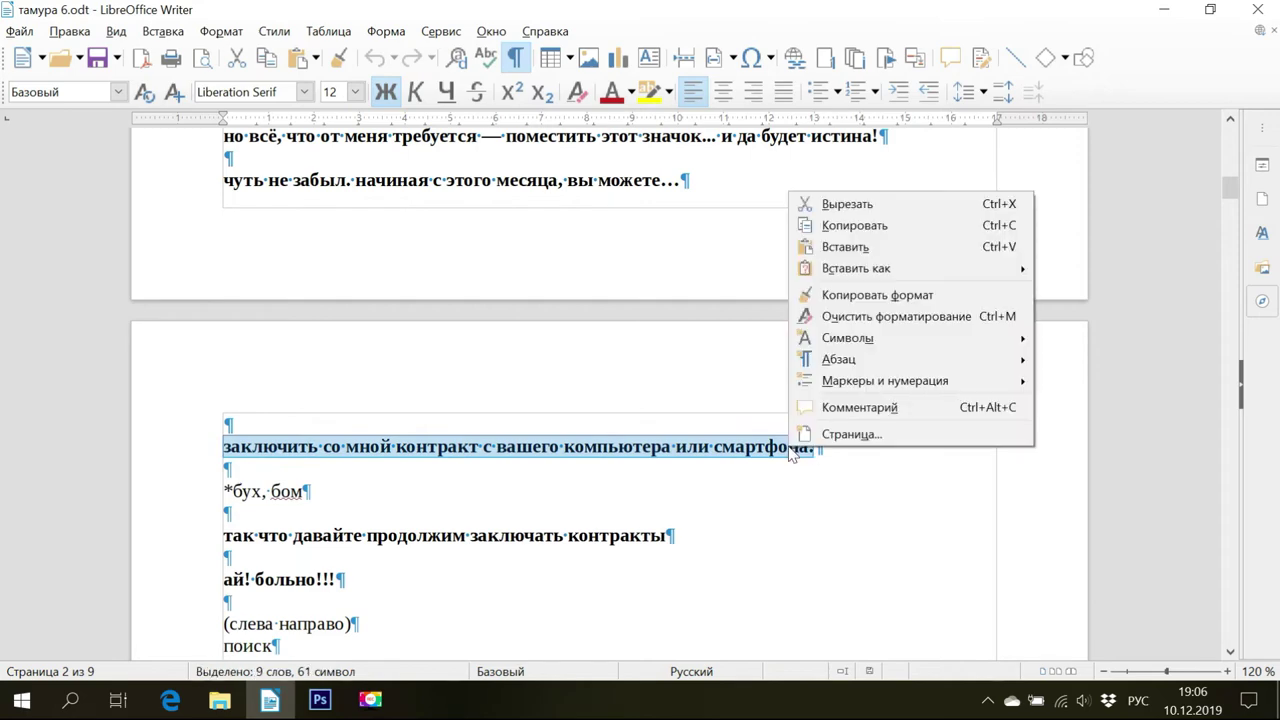
left_click(851, 225)
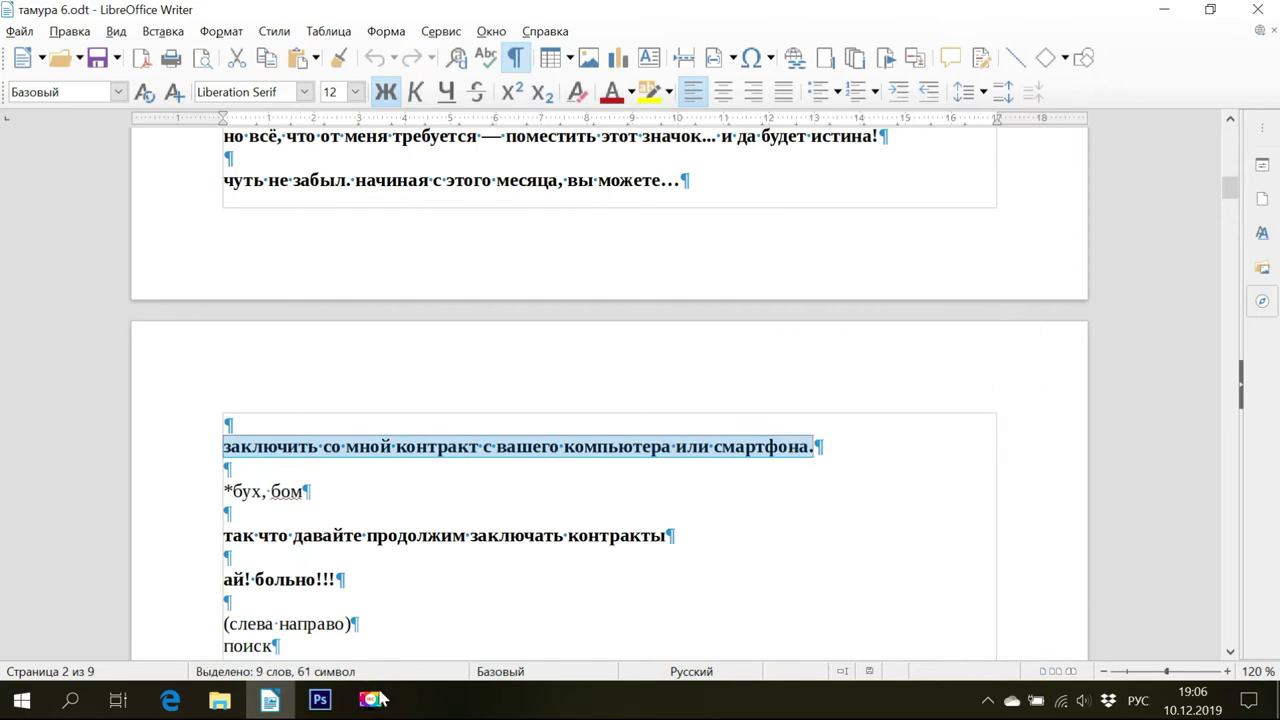
Return to Photoshop, paste the full line into the empty frame, and break it before "со мной", "или" and "смартфона".
left_click(320, 700)
key("space")
right_click(455, 107)
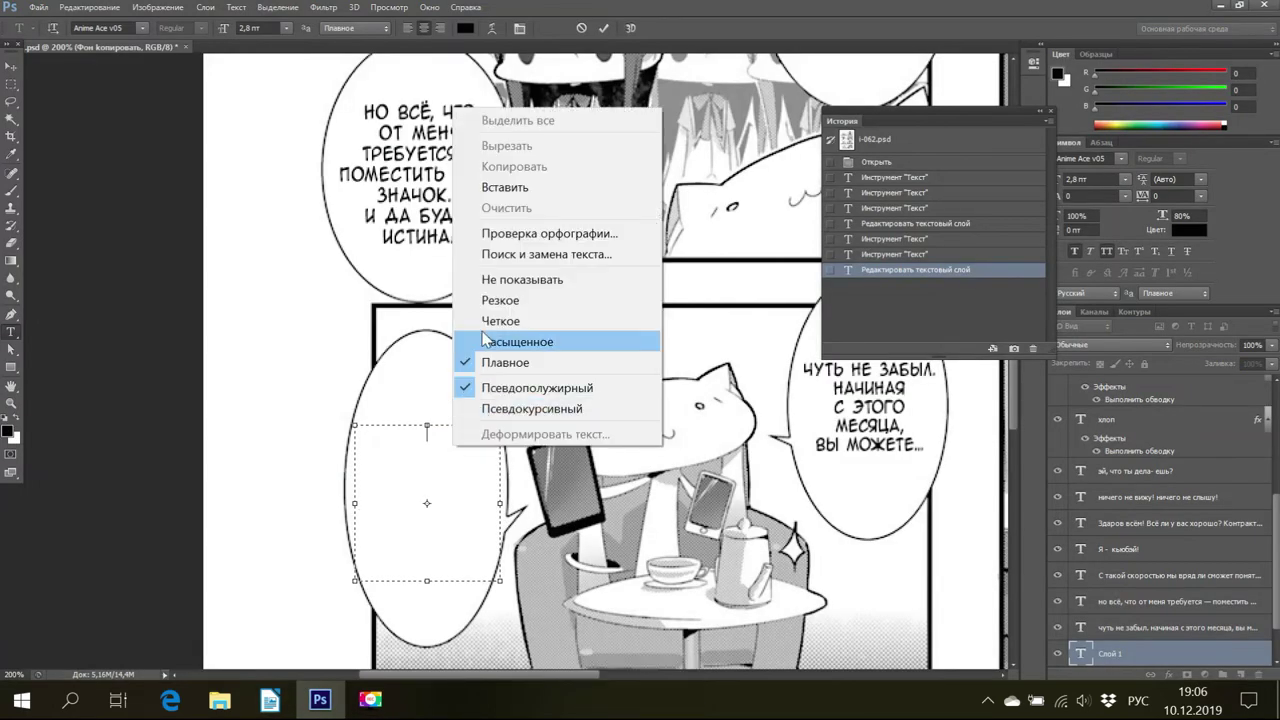
left_click(505, 188)
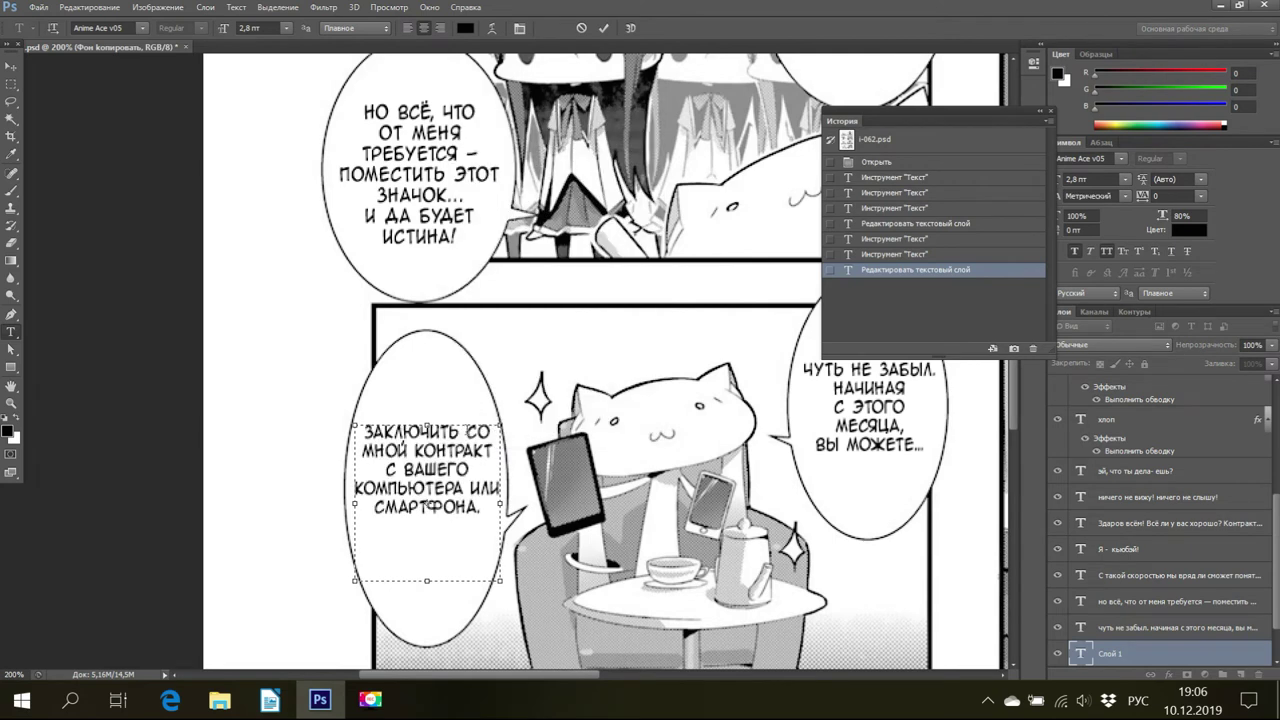
key("Return")
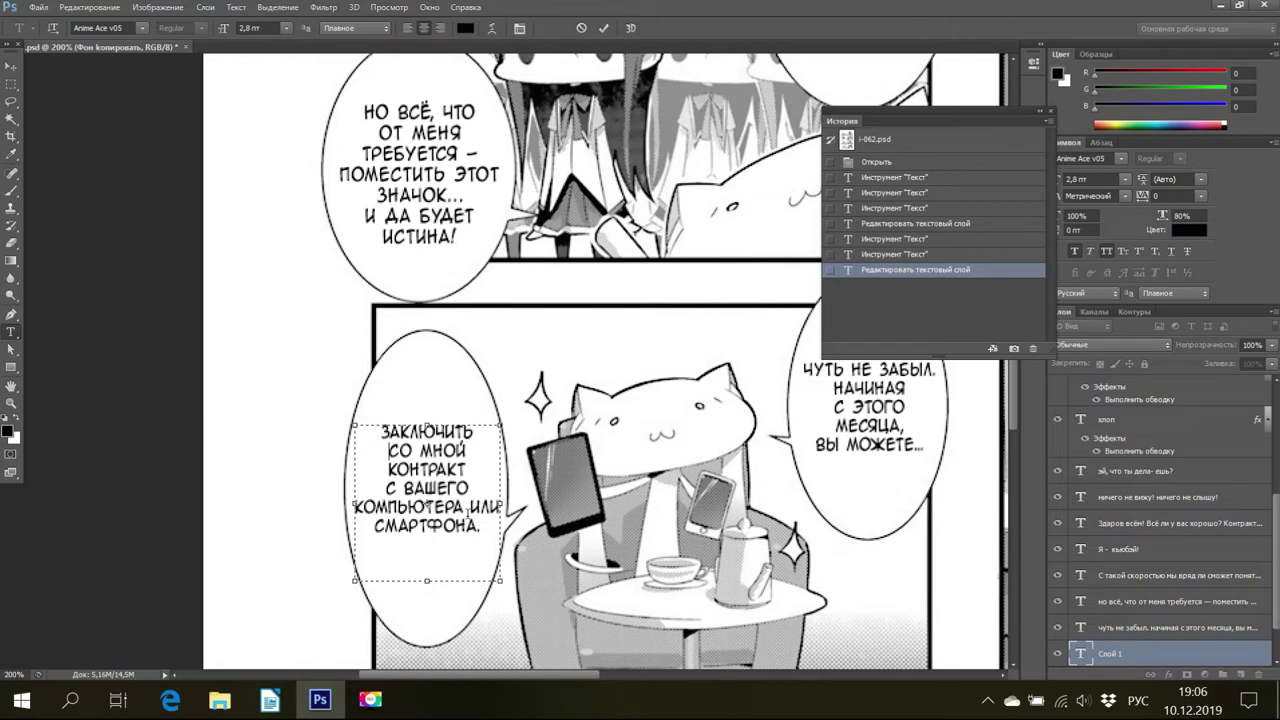
key("Return")
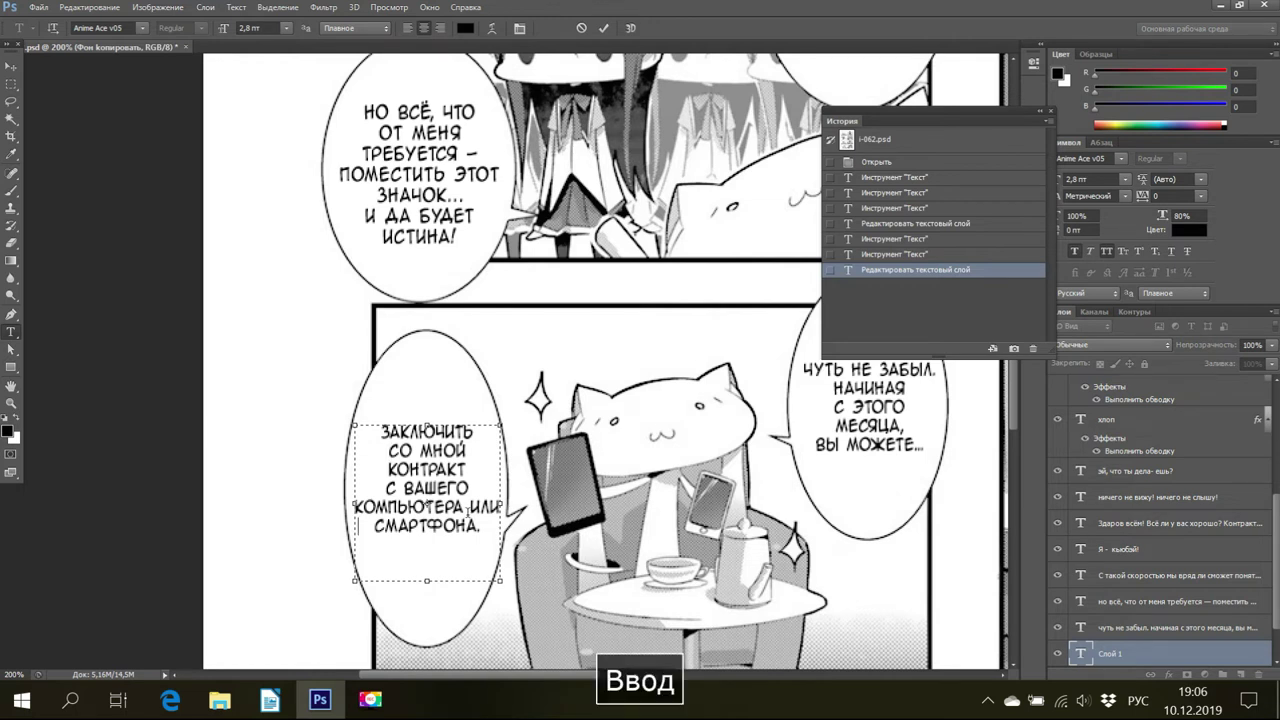
key("BackSpace")
key("Return")
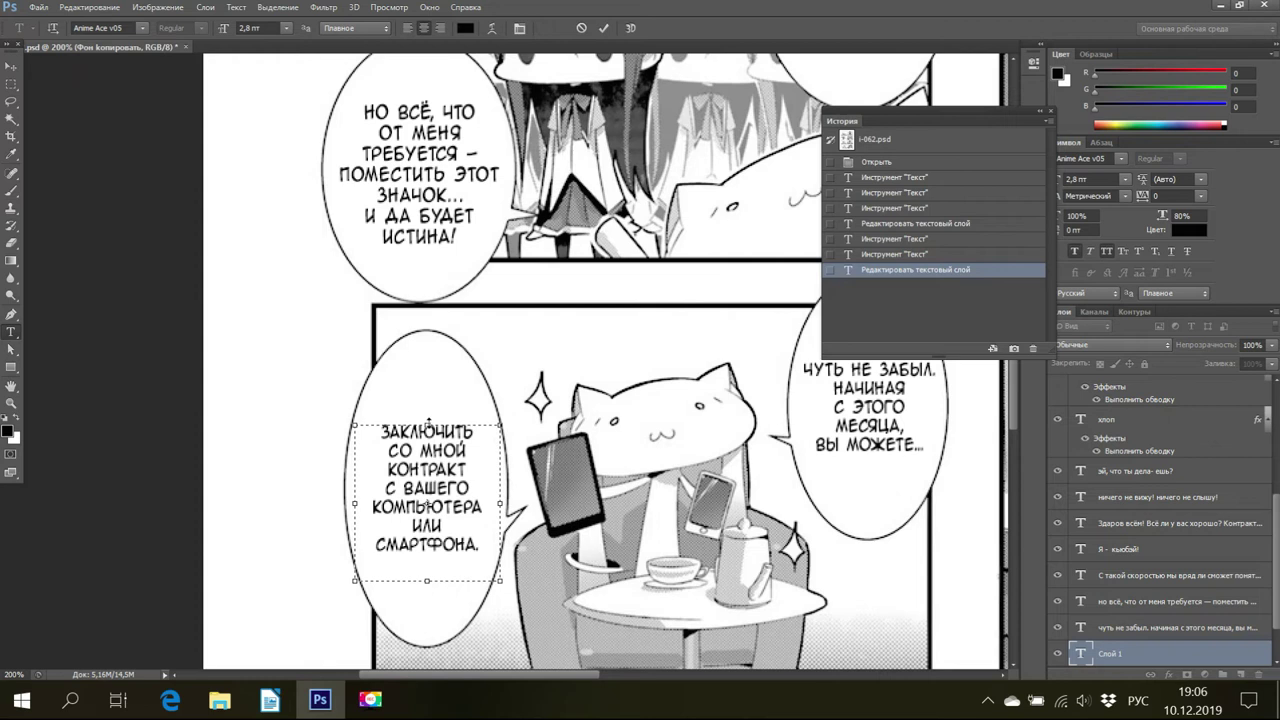
Trim the "заключить…" frame at top and bottom, widen it slightly on both sides, and break the text before "контракт".
left_click_drag(428, 424, 430, 426)
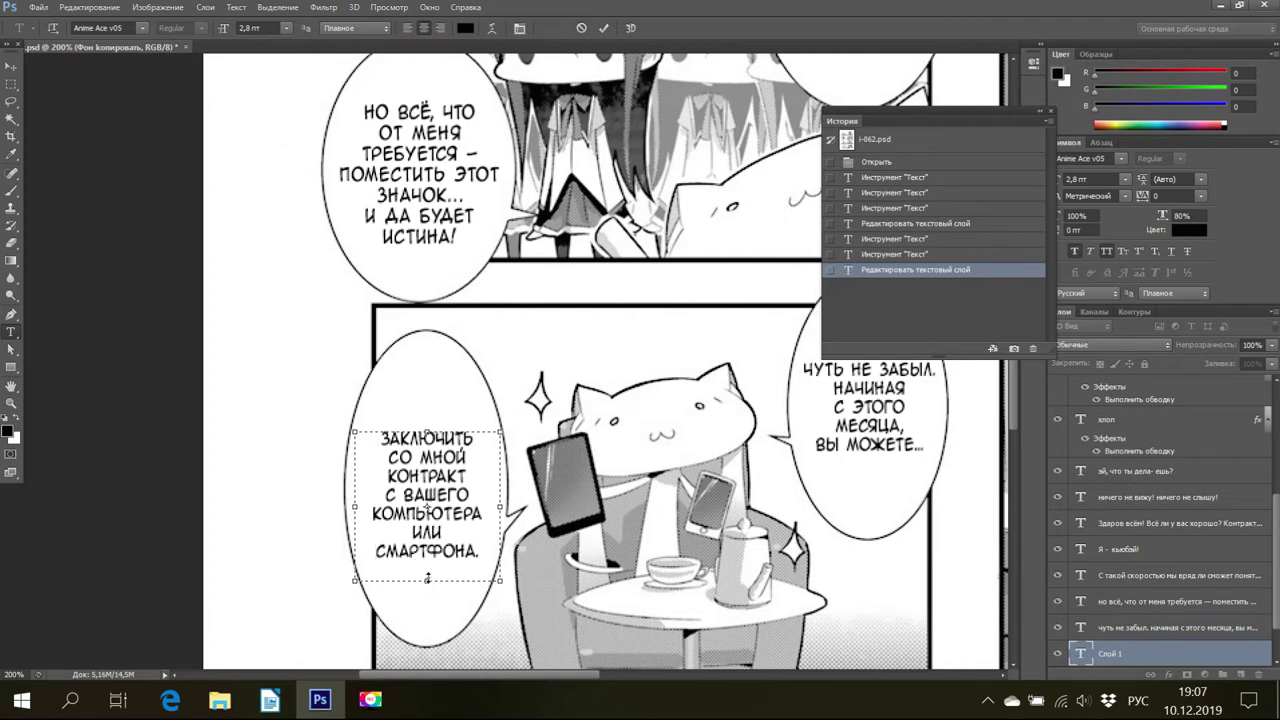
left_click_drag(428, 578, 427, 560)
left_click_drag(354, 561, 349, 562)
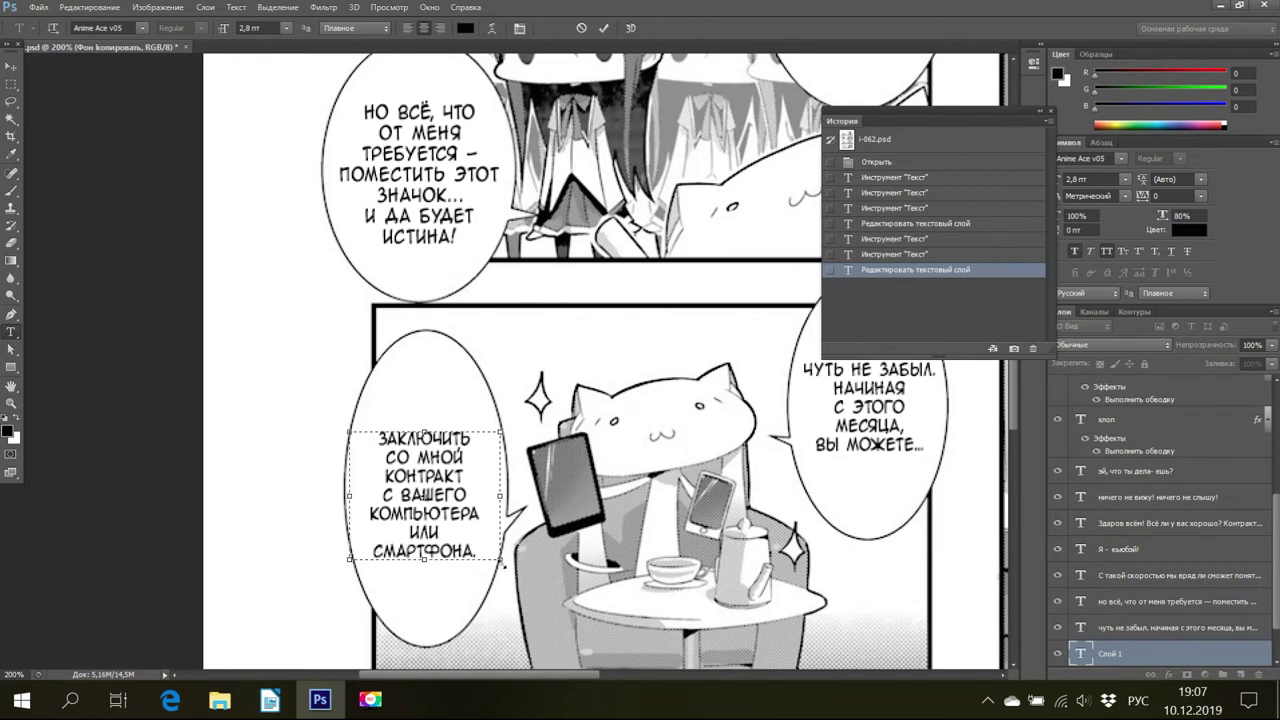
left_click_drag(502, 562, 508, 561)
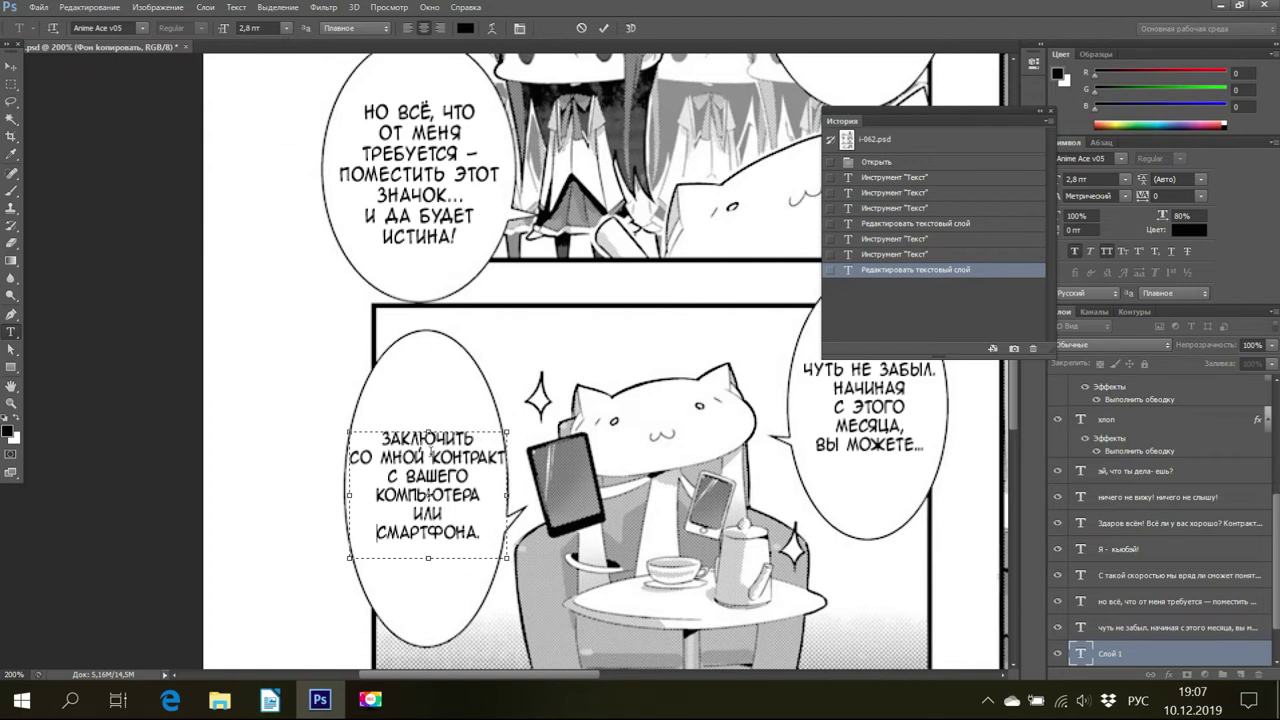
left_click(428, 457)
key("Return")
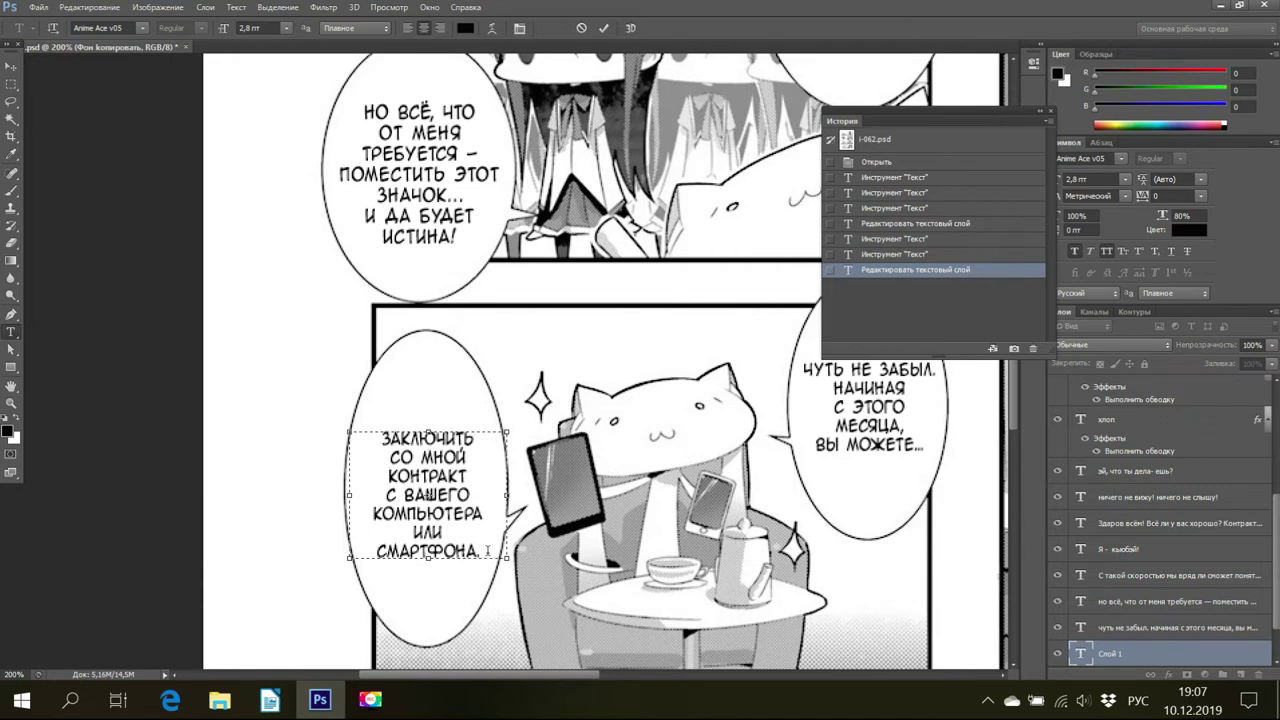
Set the font size of the whole "заключить…" text to 2,9 pt.
key("ctrl+a")
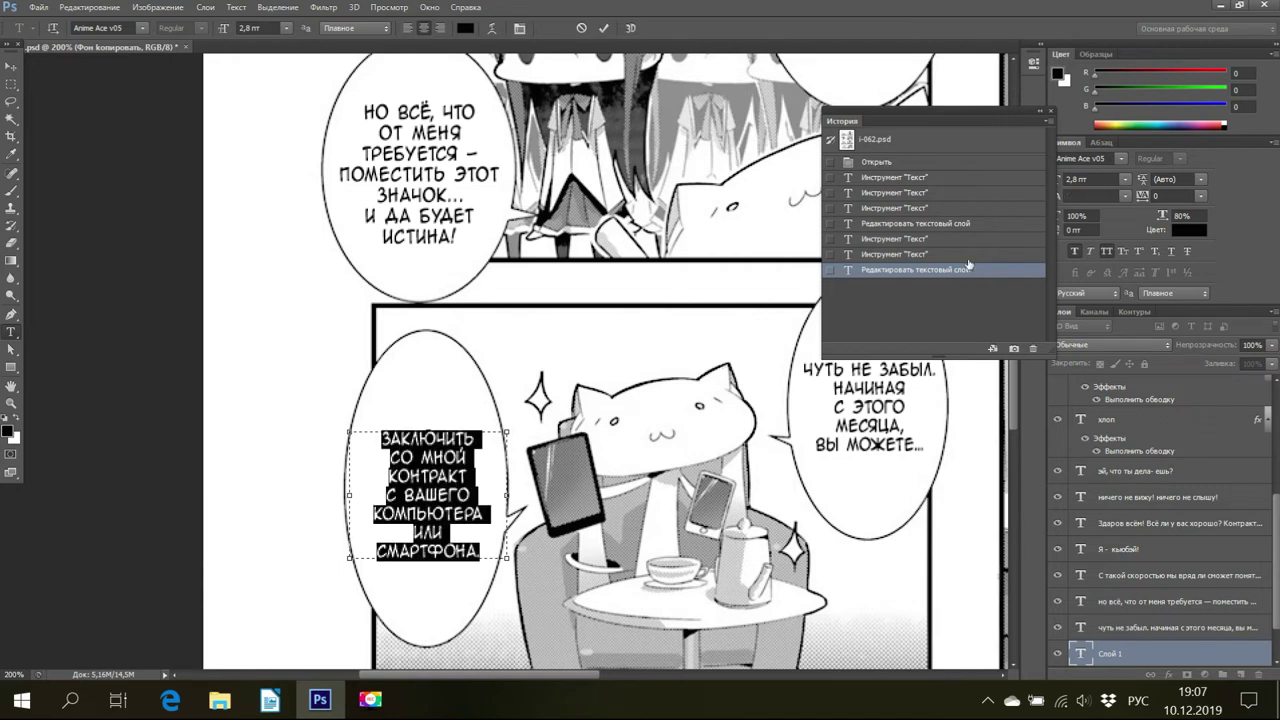
left_click(1080, 180)
type("3")
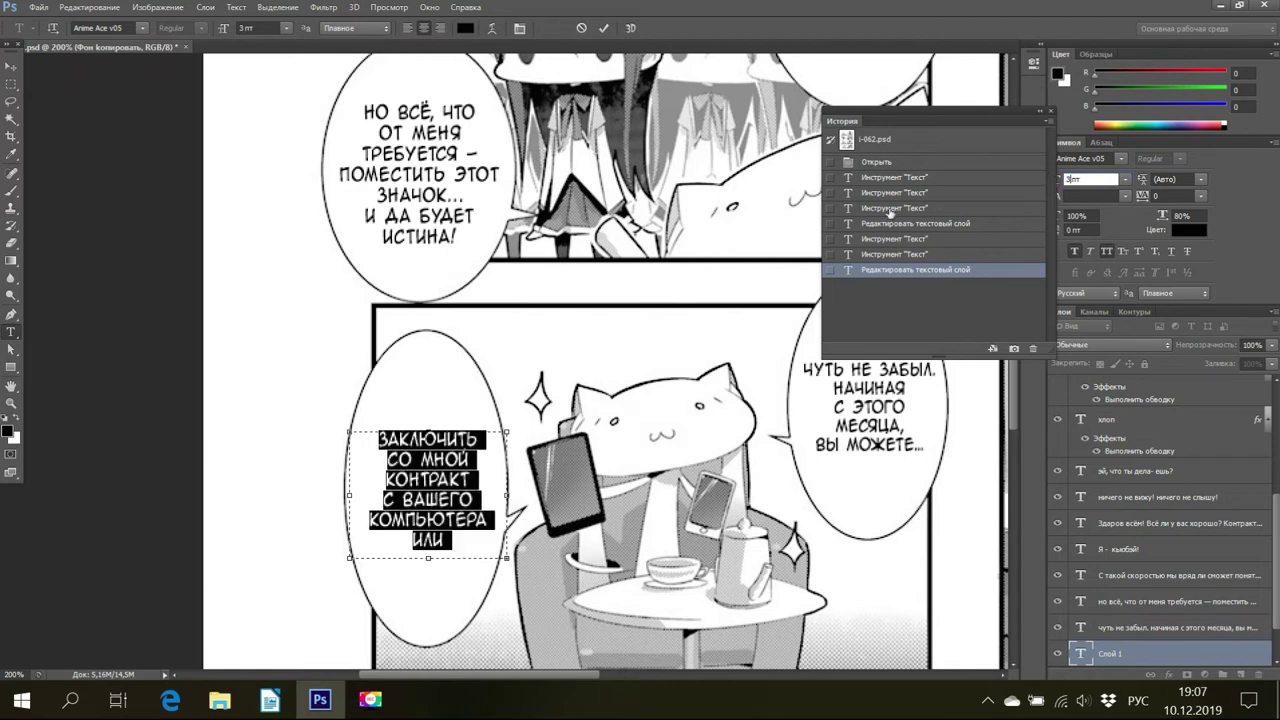
key("BackSpace")
type("2,")
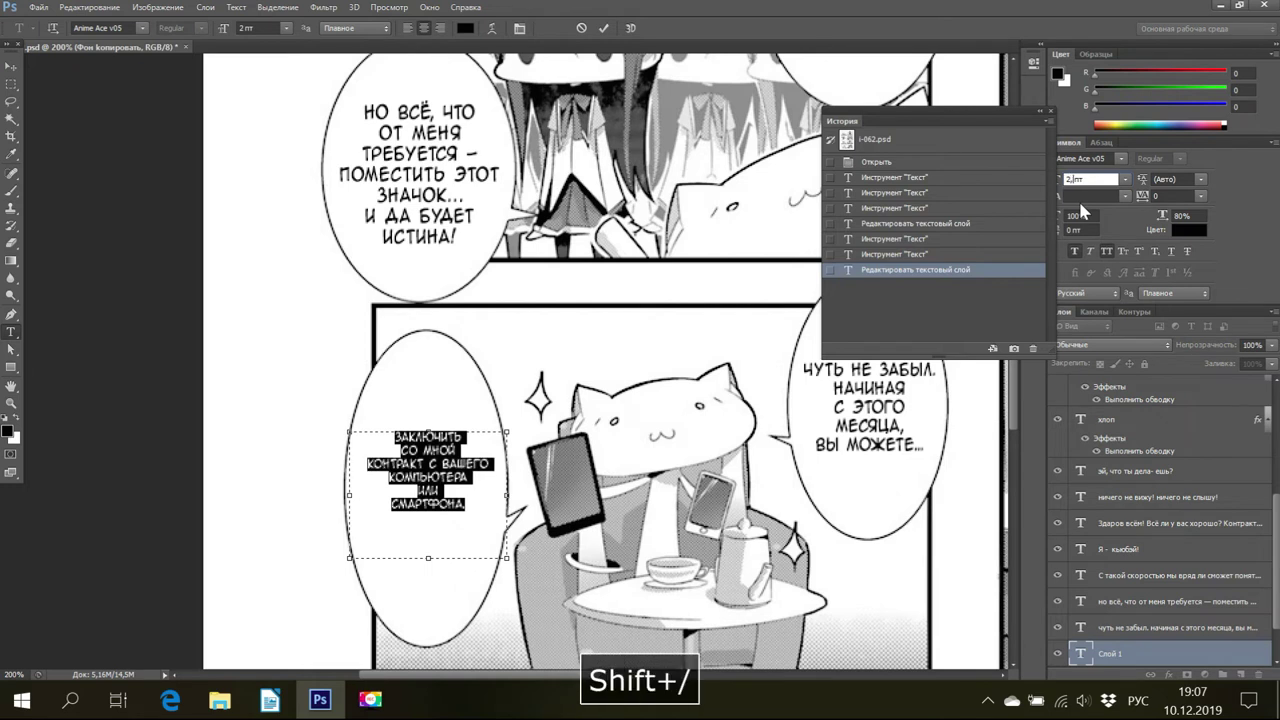
type("9")
key("Return")
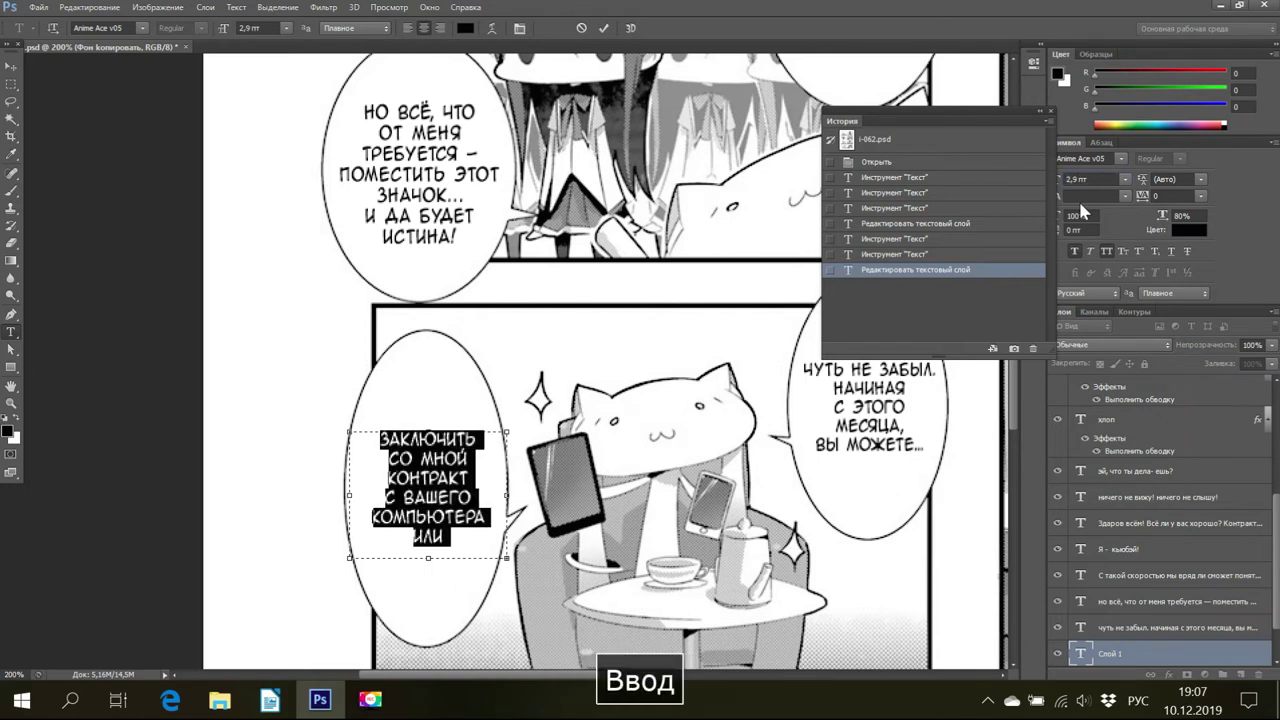
Extend the "заключить…" frame to fit all lines, raise its upper edge slightly, and commit by selecting the "Фон копировать" layer.
left_click_drag(428, 561, 422, 599)
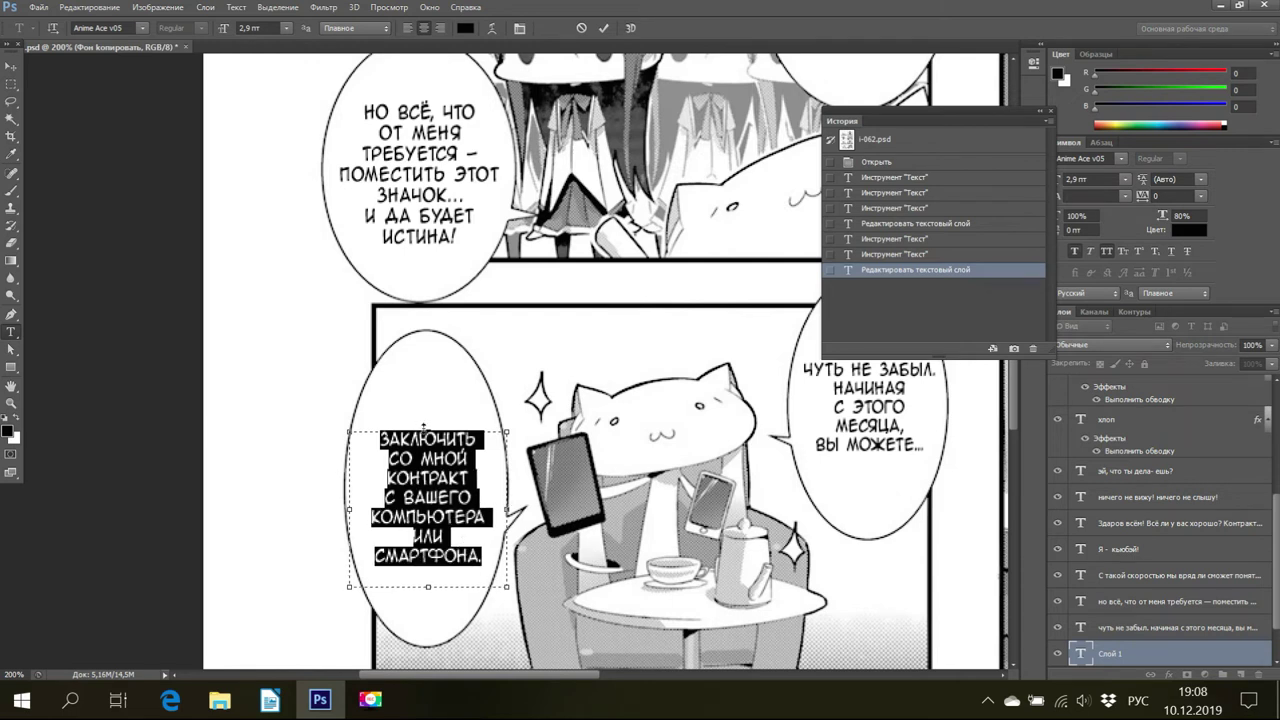
left_click_drag(430, 426, 429, 416)
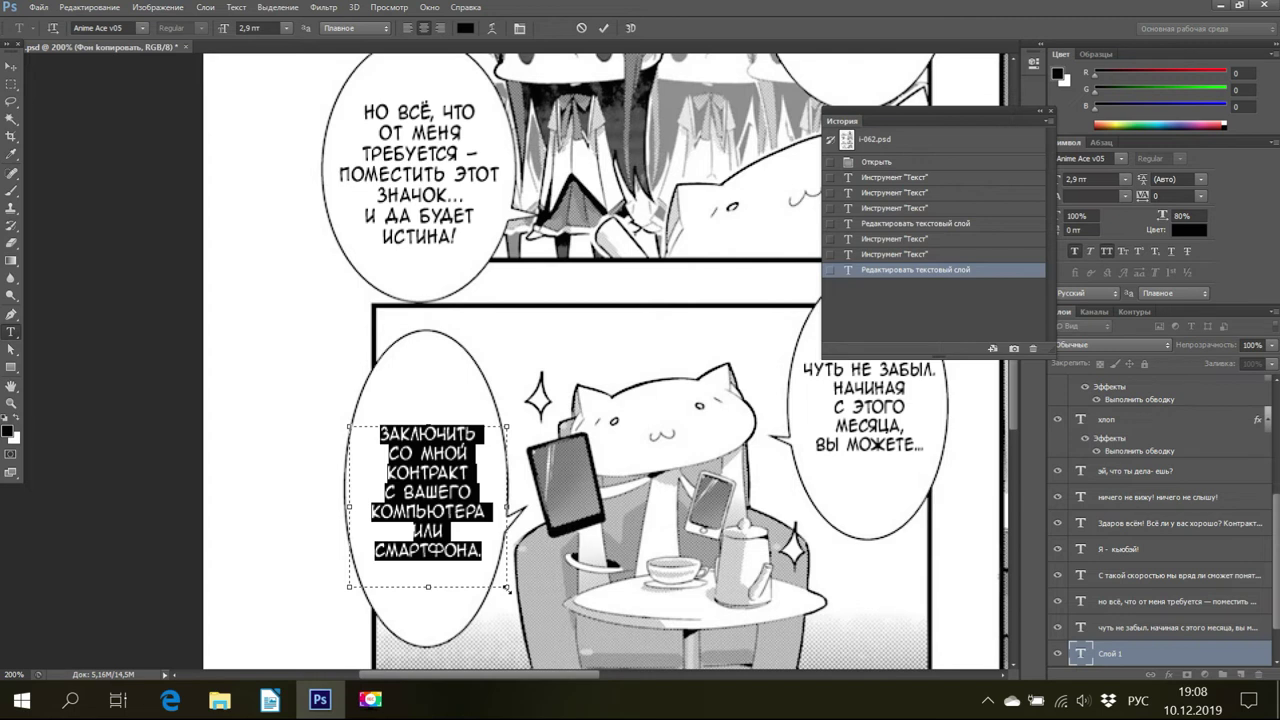
left_click_drag(507, 589, 507, 584)
left_click_drag(430, 584, 429, 568)
scroll(1131, 572, "down", 2)
left_click(1134, 628)
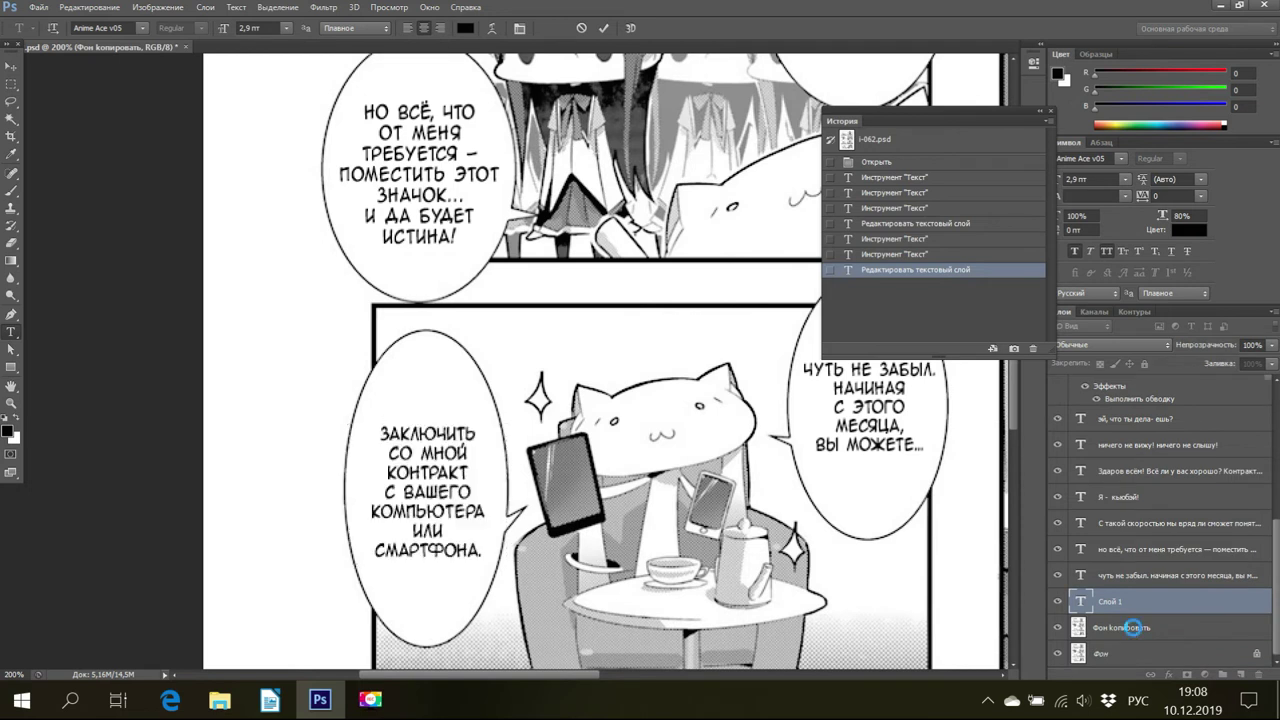
left_click(1134, 630)
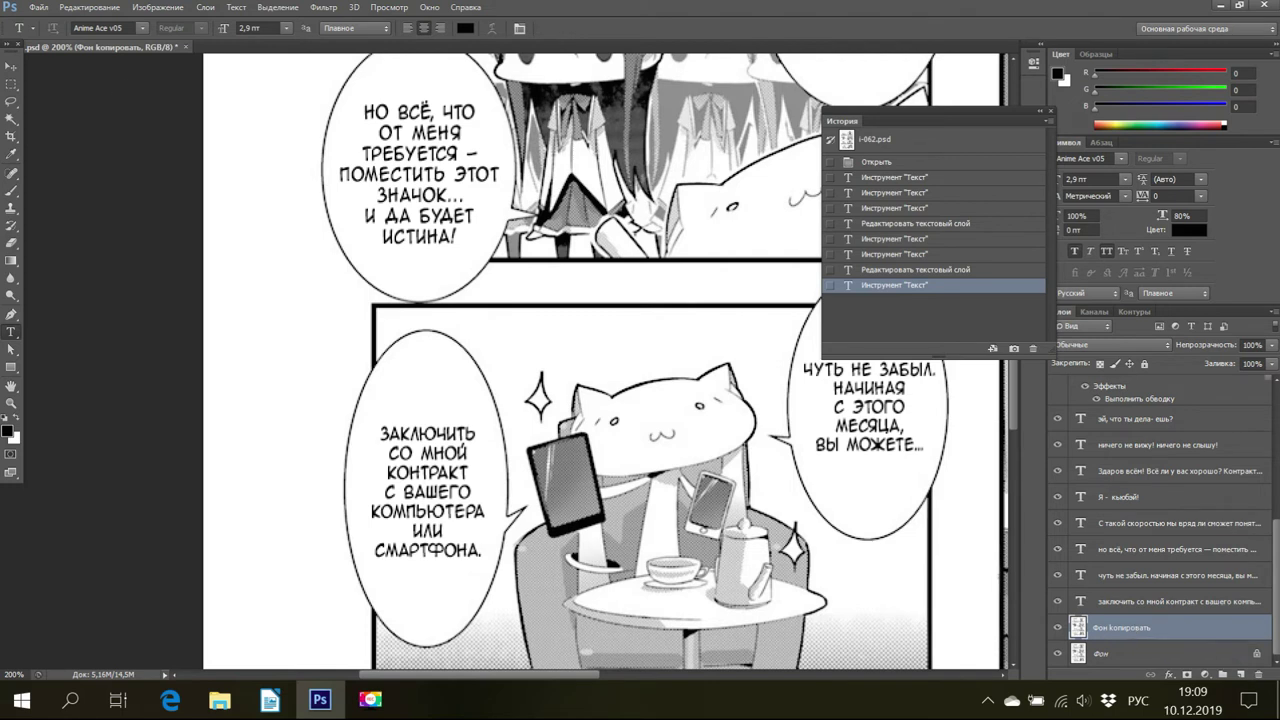
Save the document.
left_click(41, 8)
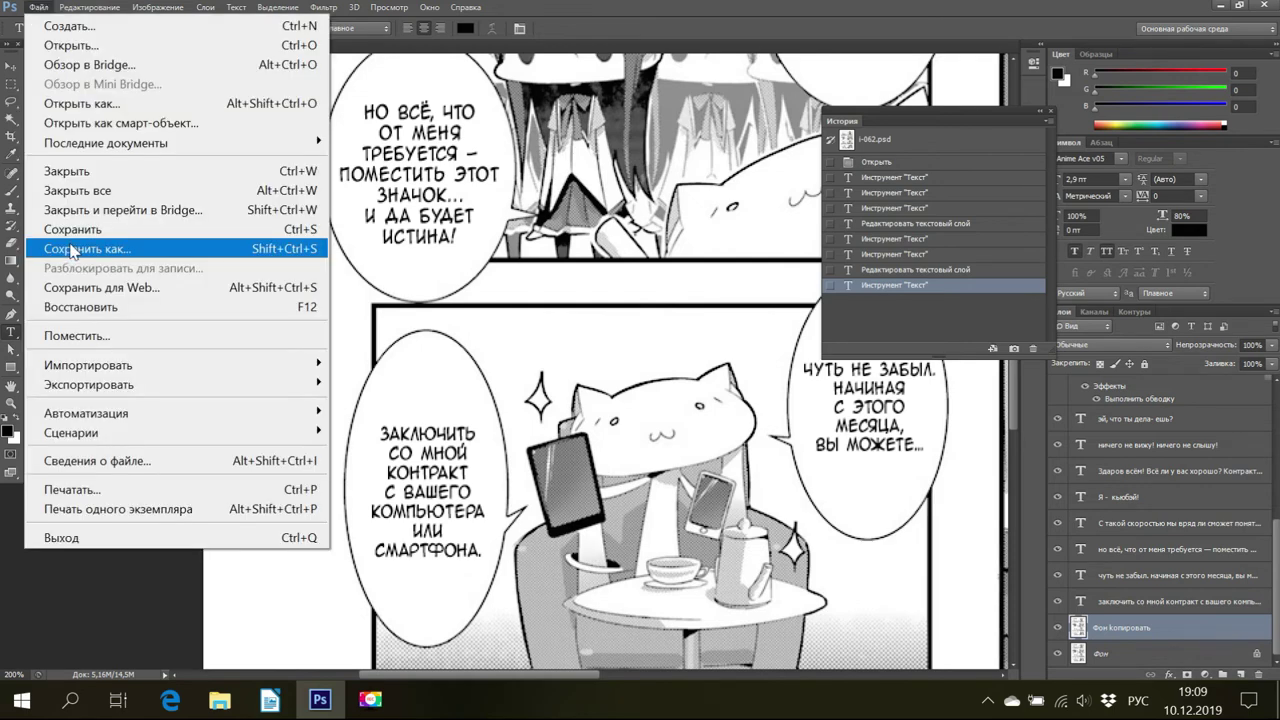
key("Escape")
scroll(172, 418, "down", 3)
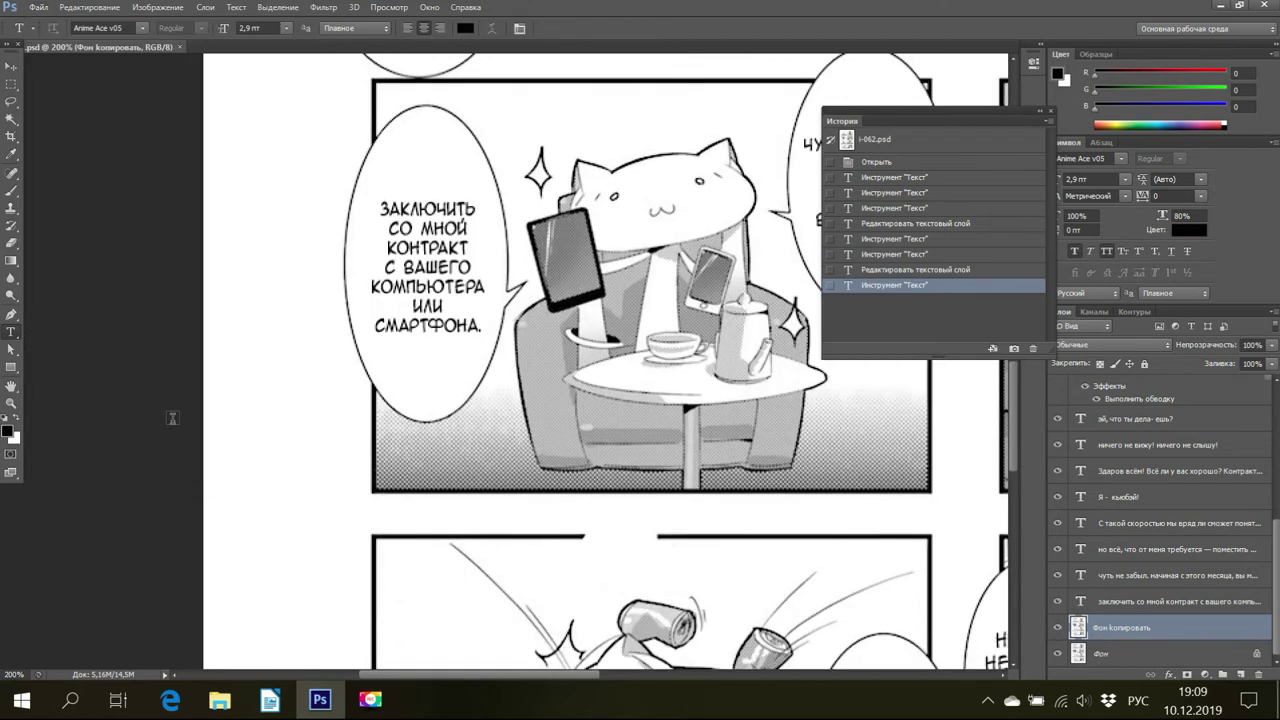
Open the Dropbox low-disk-space notification and proceed to Disk Cleanup.
scroll(172, 418, "down", 2)
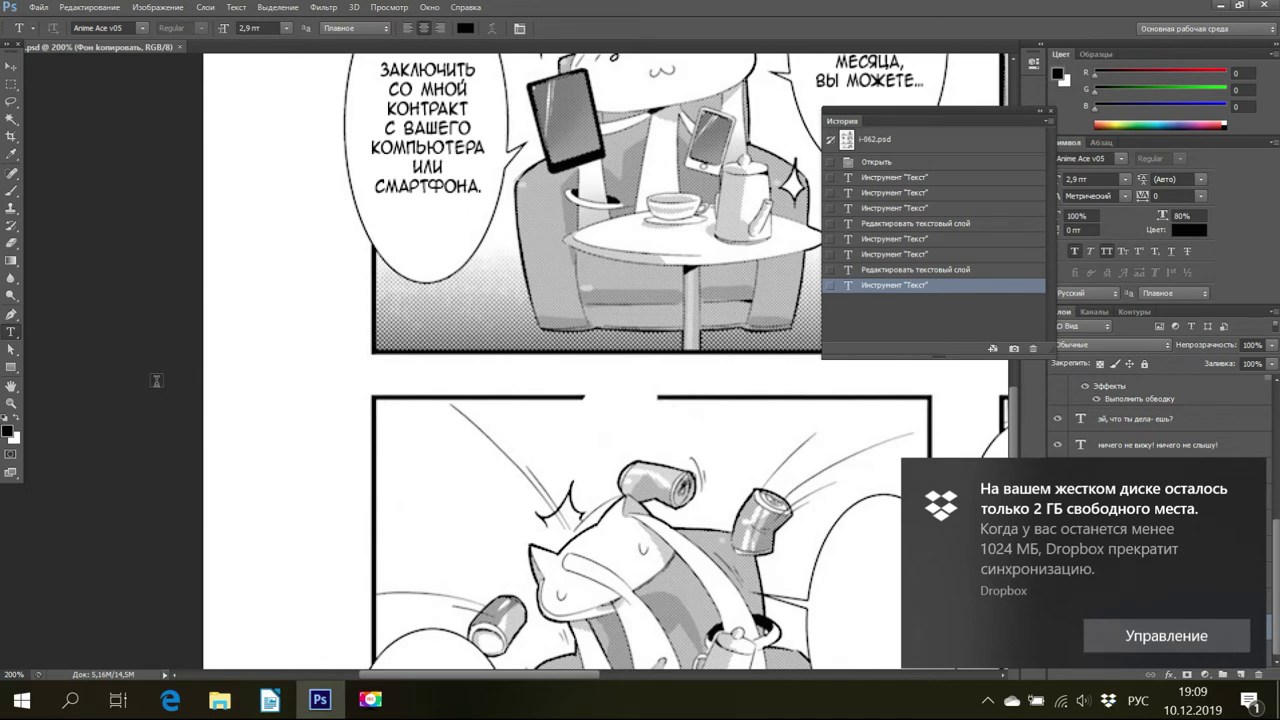
left_click(1137, 640)
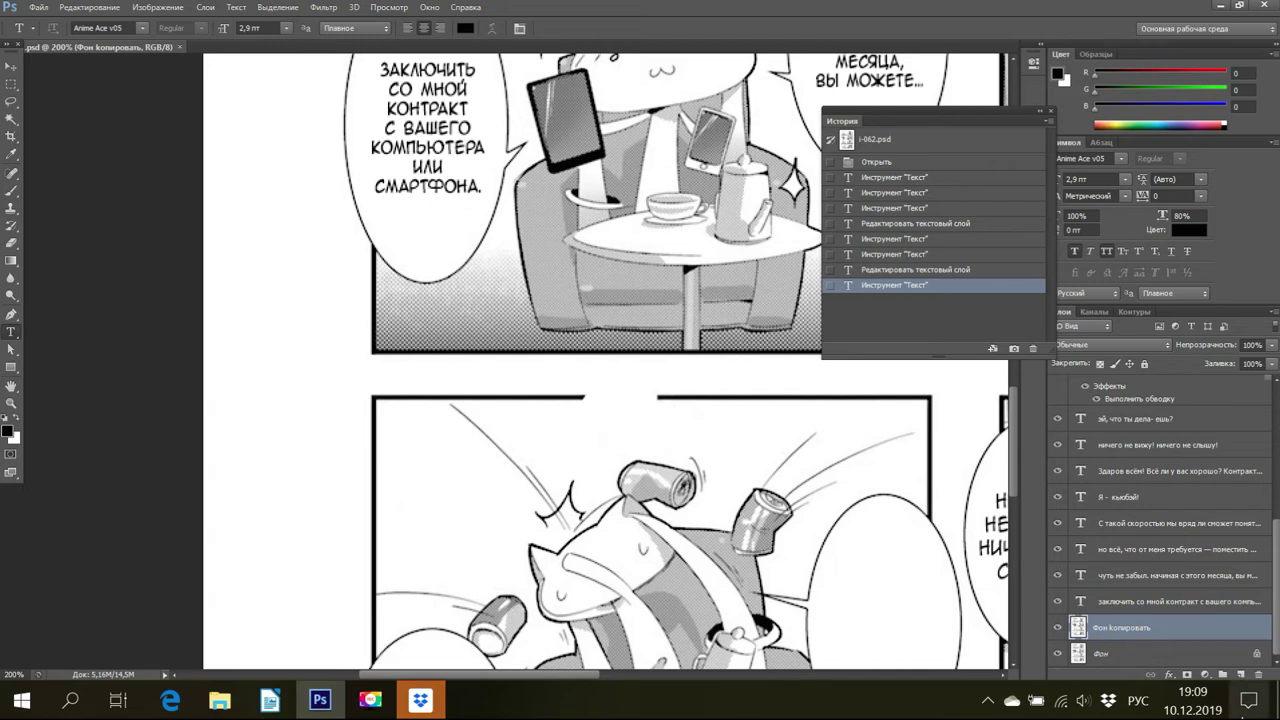
left_click(420, 700)
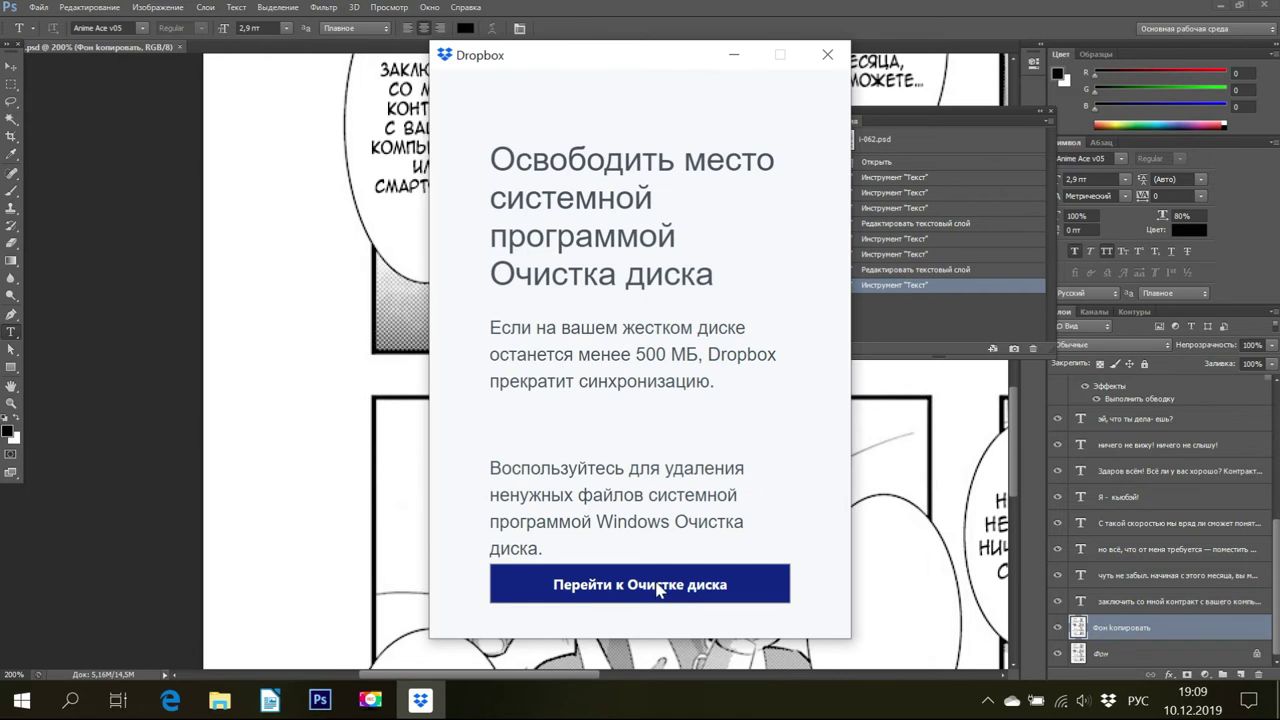
left_click(659, 588)
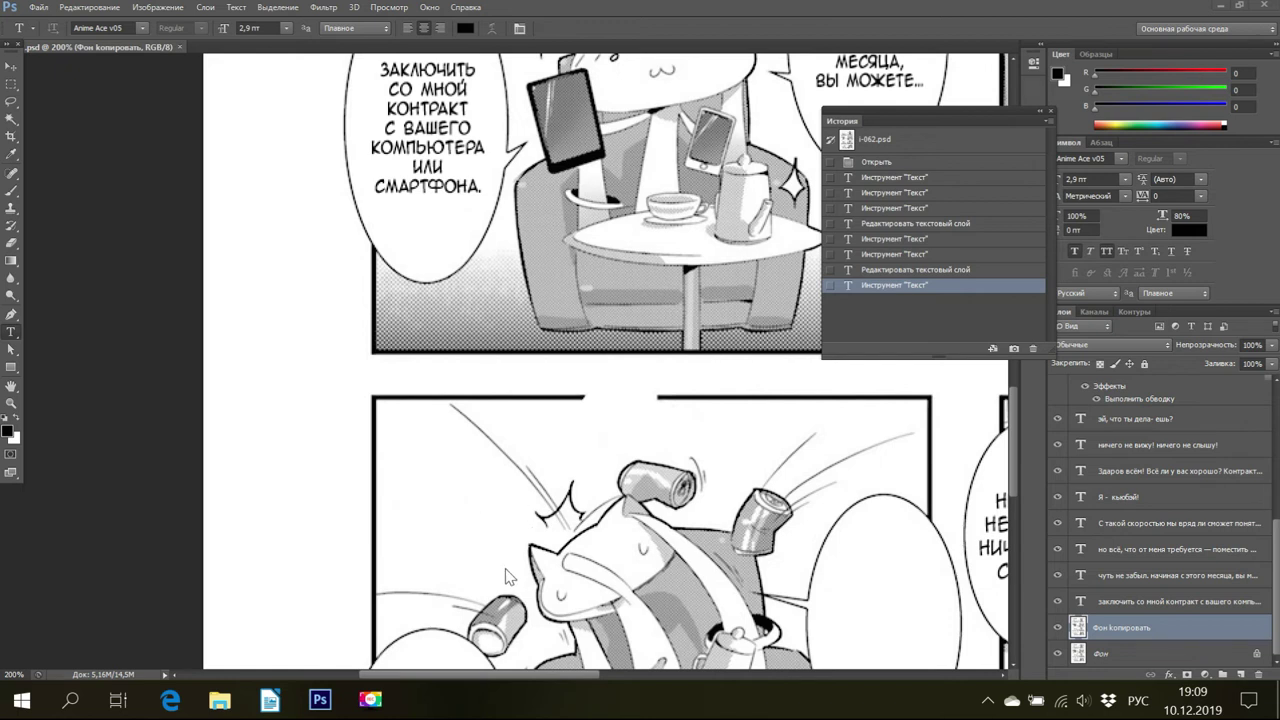
Switch to the translation document in LibreOffice Writer and copy the word "бух".
scroll(547, 542, "down", 1)
scroll(547, 542, "down", 5)
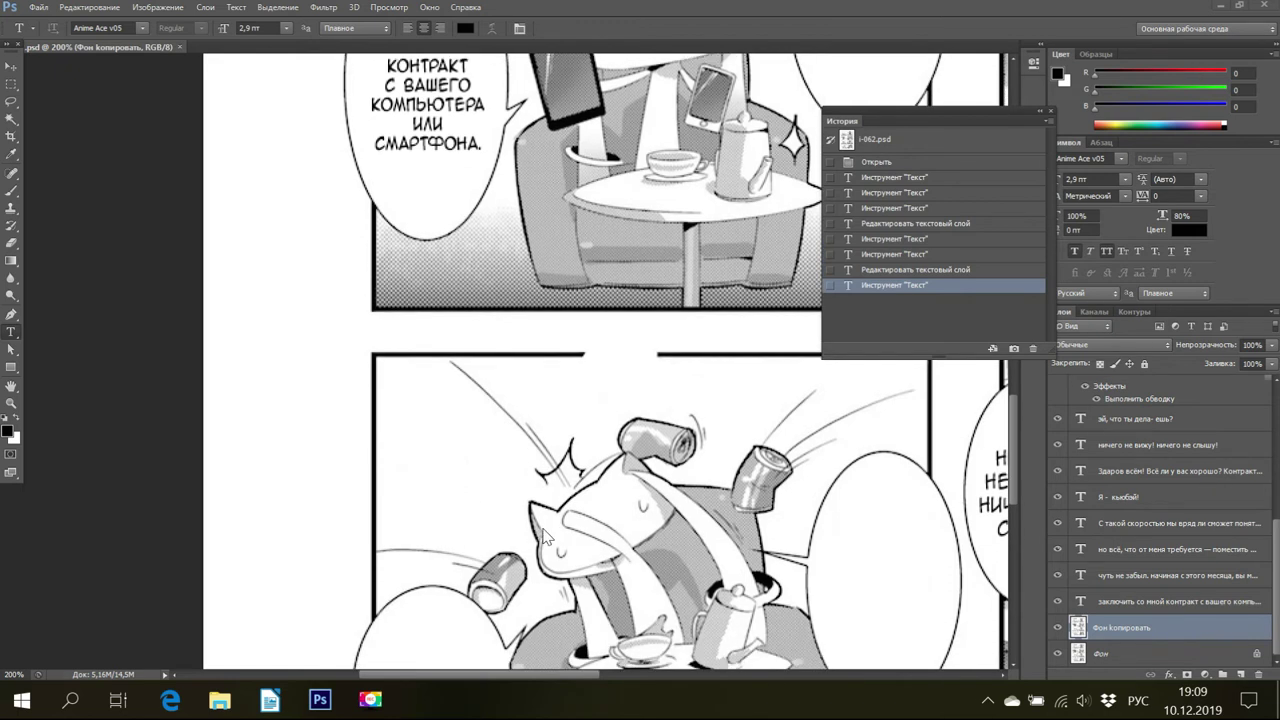
key("space")
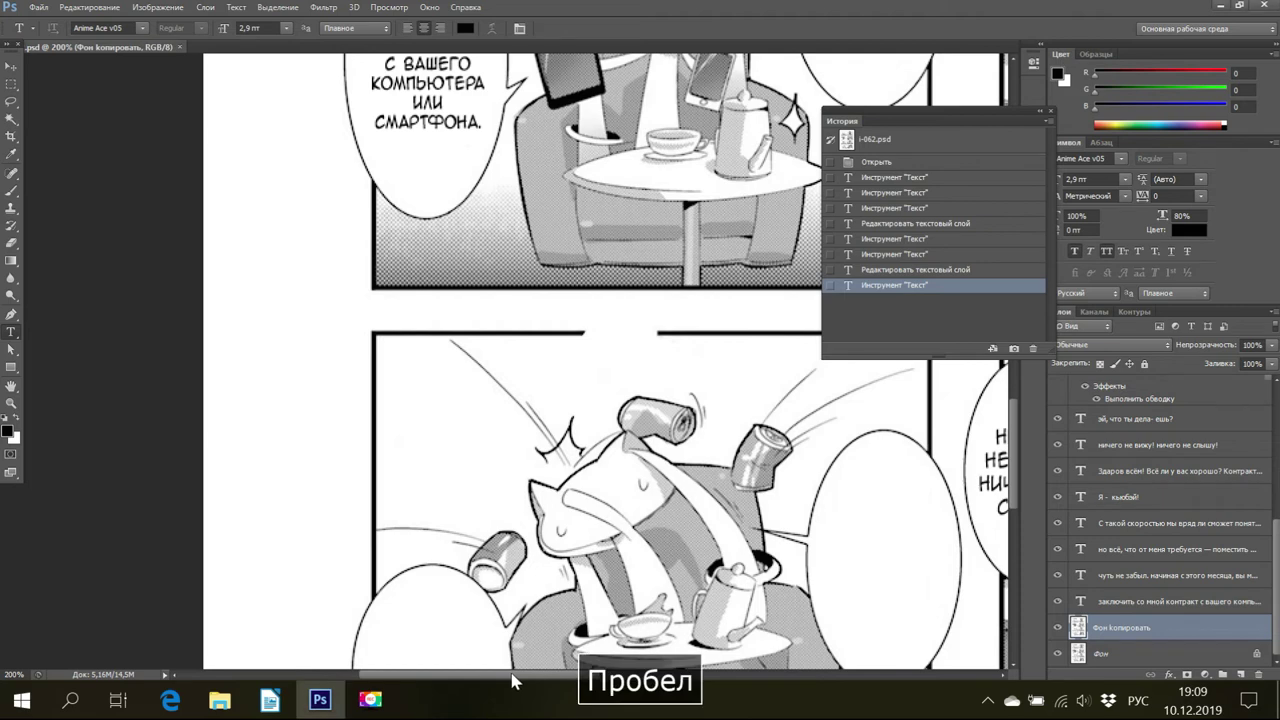
left_click_drag(519, 681, 588, 686)
scroll(497, 494, "down", 2)
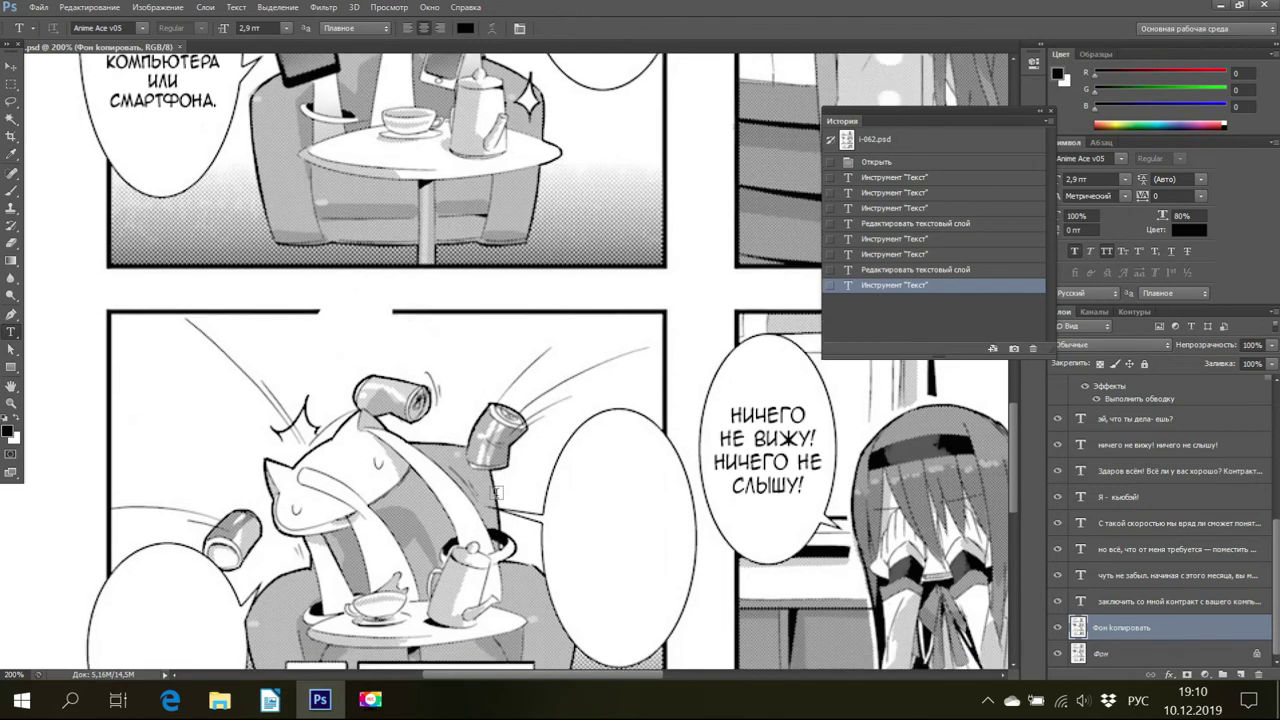
scroll(497, 500, "down", 1)
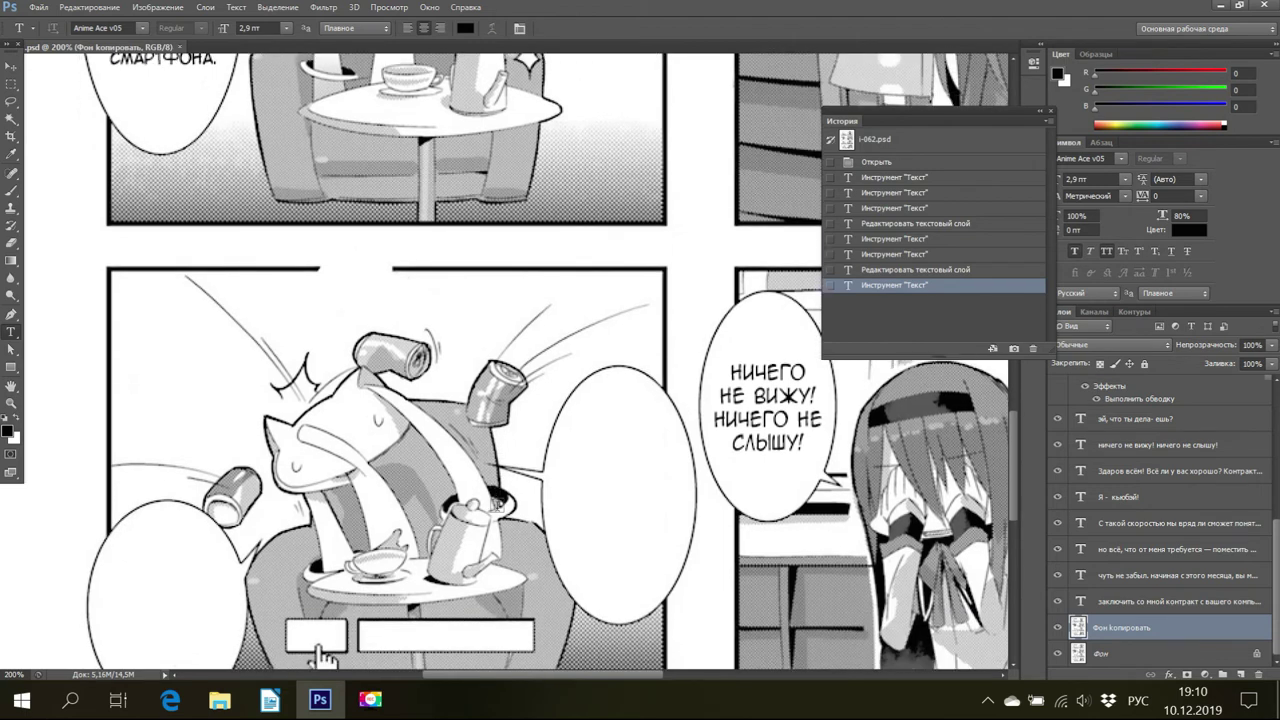
left_click(270, 699)
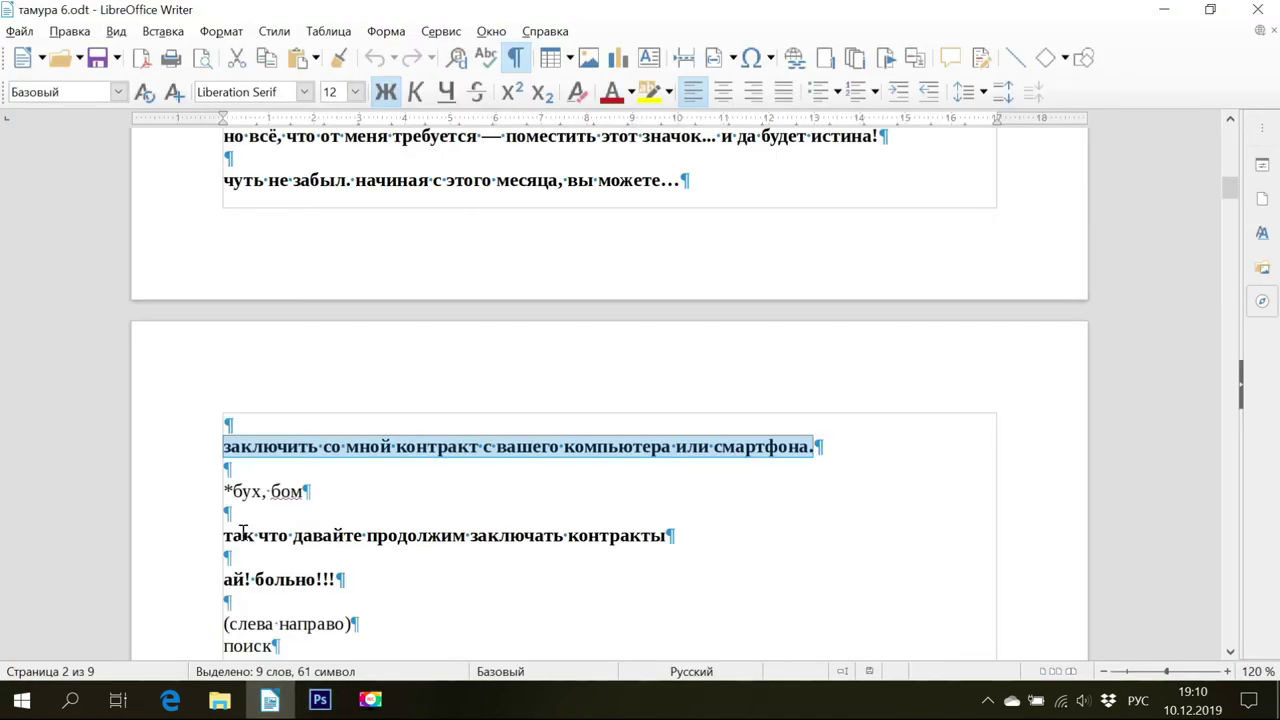
left_click(243, 494)
double_click(243, 494)
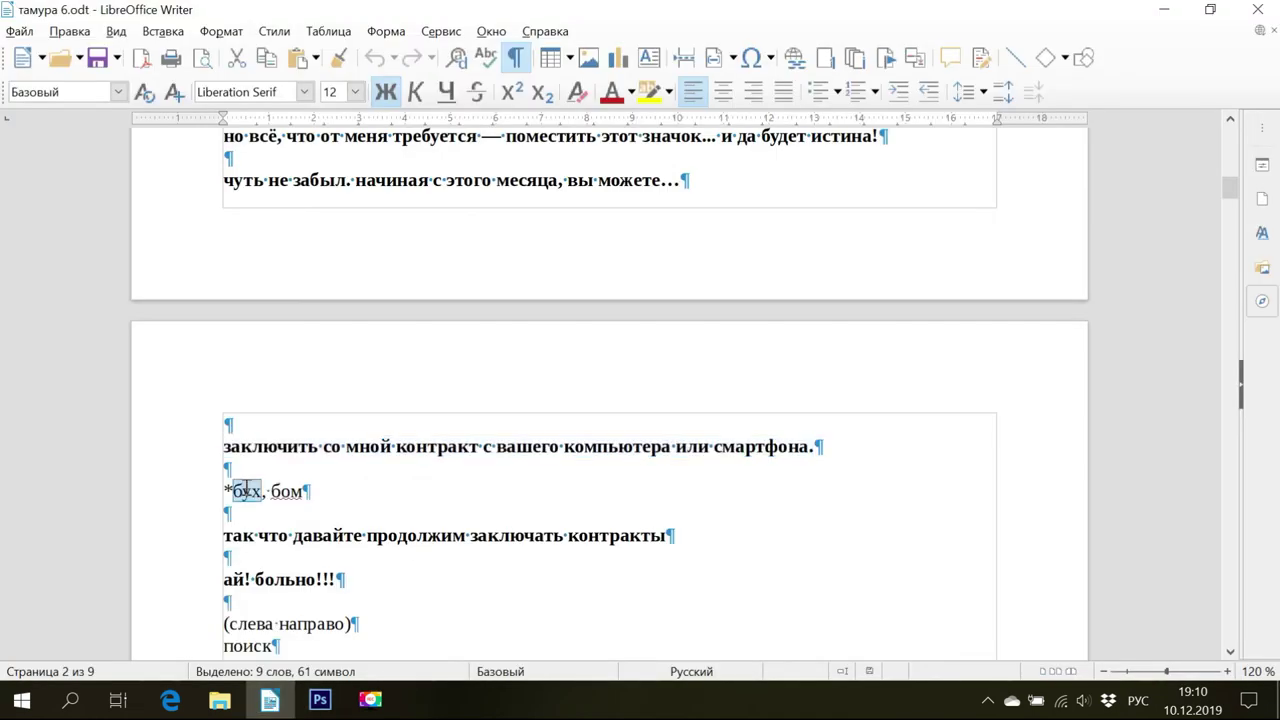
right_click(243, 494)
left_click(311, 266)
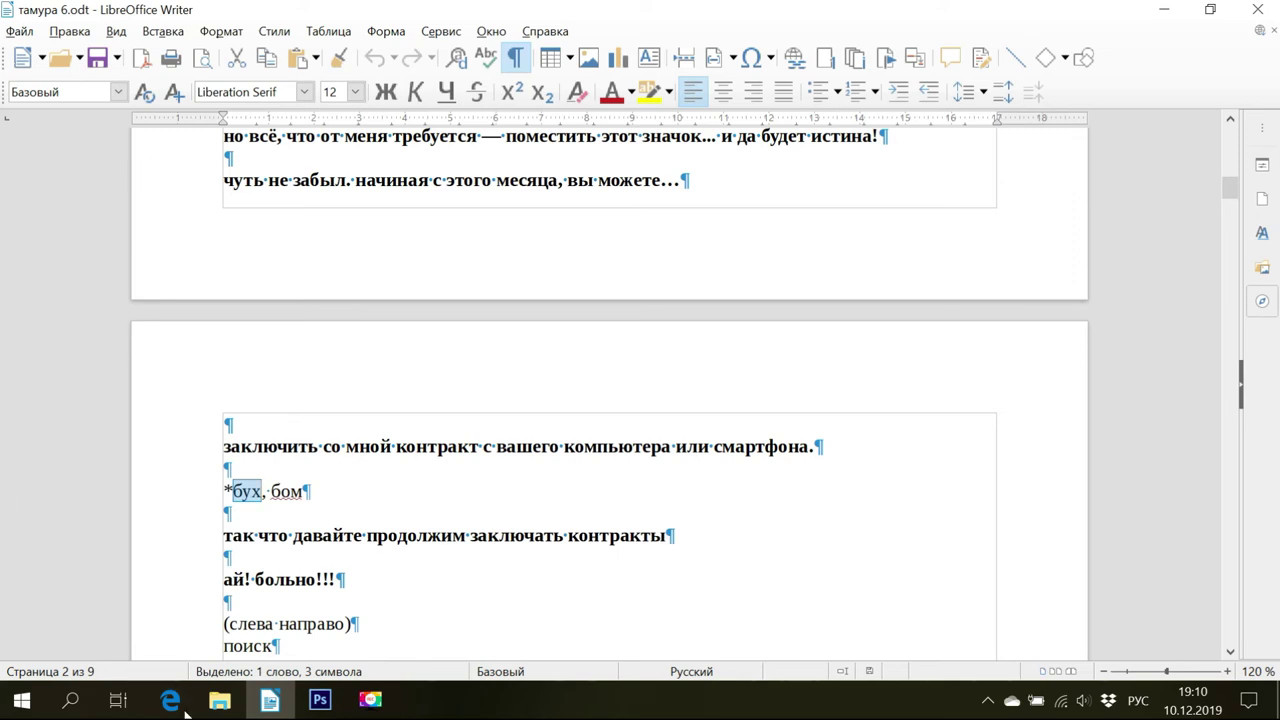
Copy the line "так что давайте продолжим заключать контракты" from the translation document.
left_click(240, 540)
left_click_drag(223, 540, 701, 538)
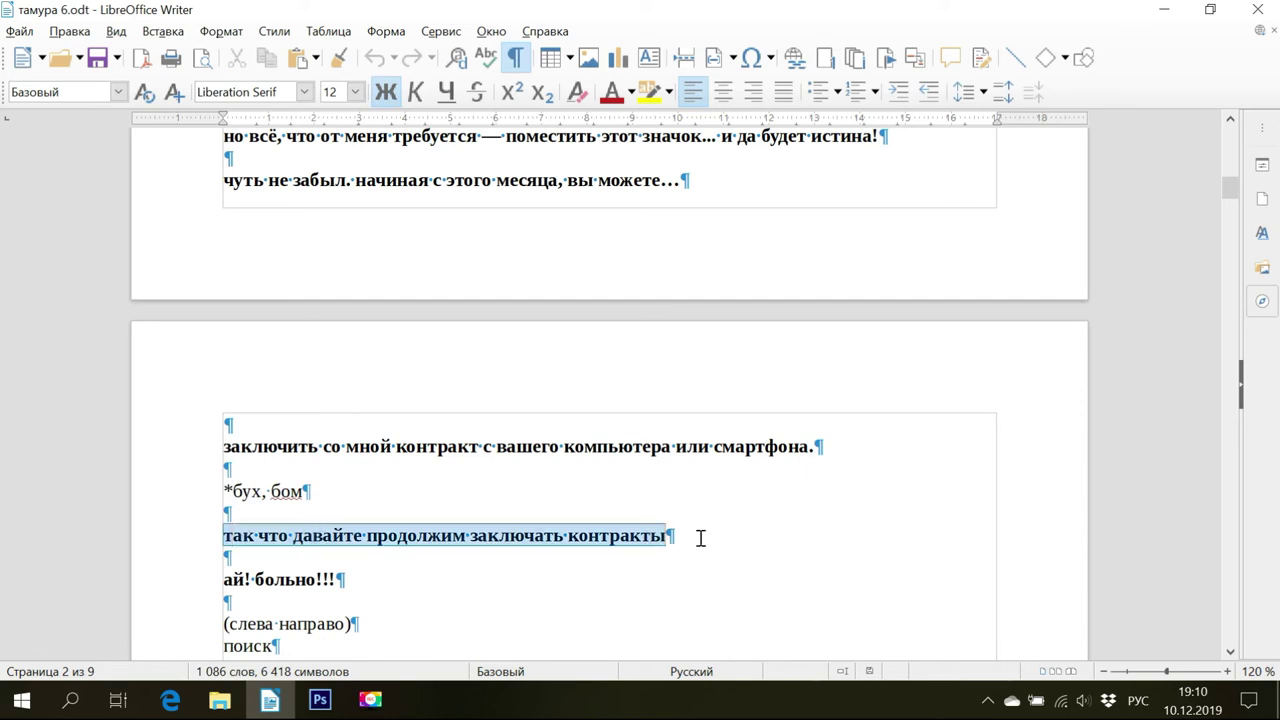
right_click(632, 533)
left_click(693, 313)
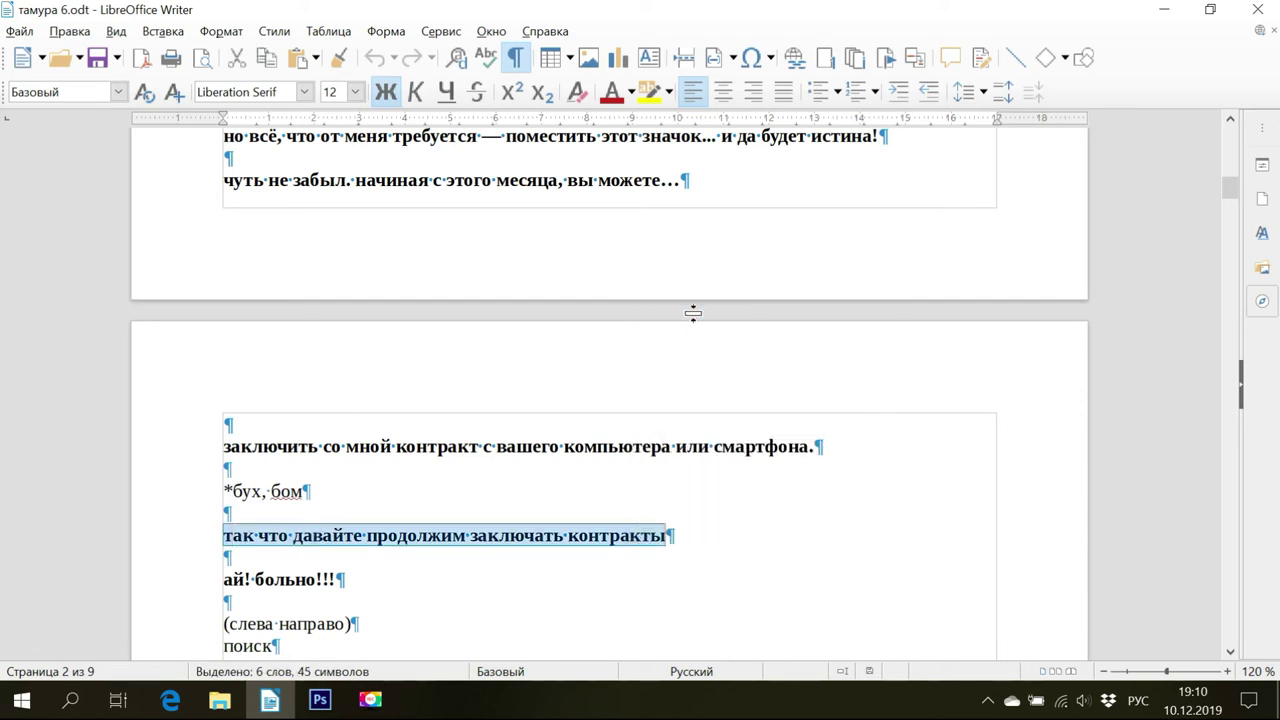
Switch to Photoshop, draw a text frame across the empty bubble beside the teapot, and paste the copied line into it.
left_click(320, 700)
key("space")
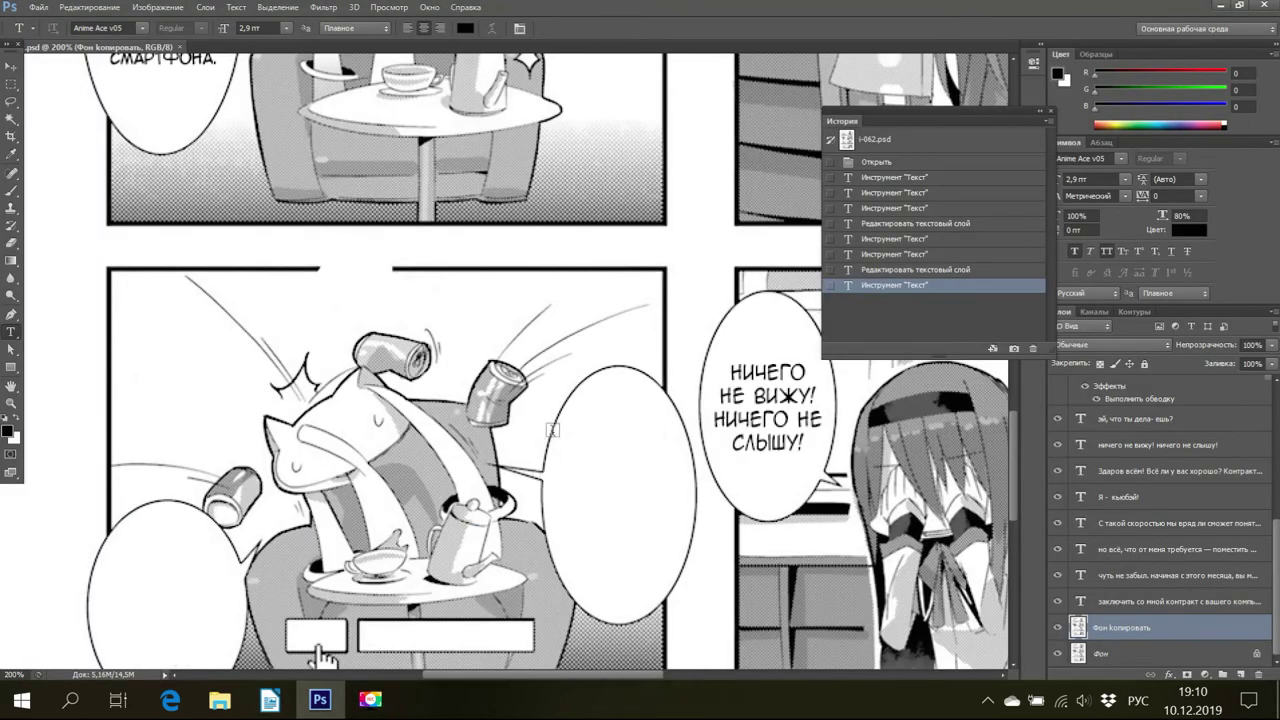
left_click_drag(552, 430, 681, 571)
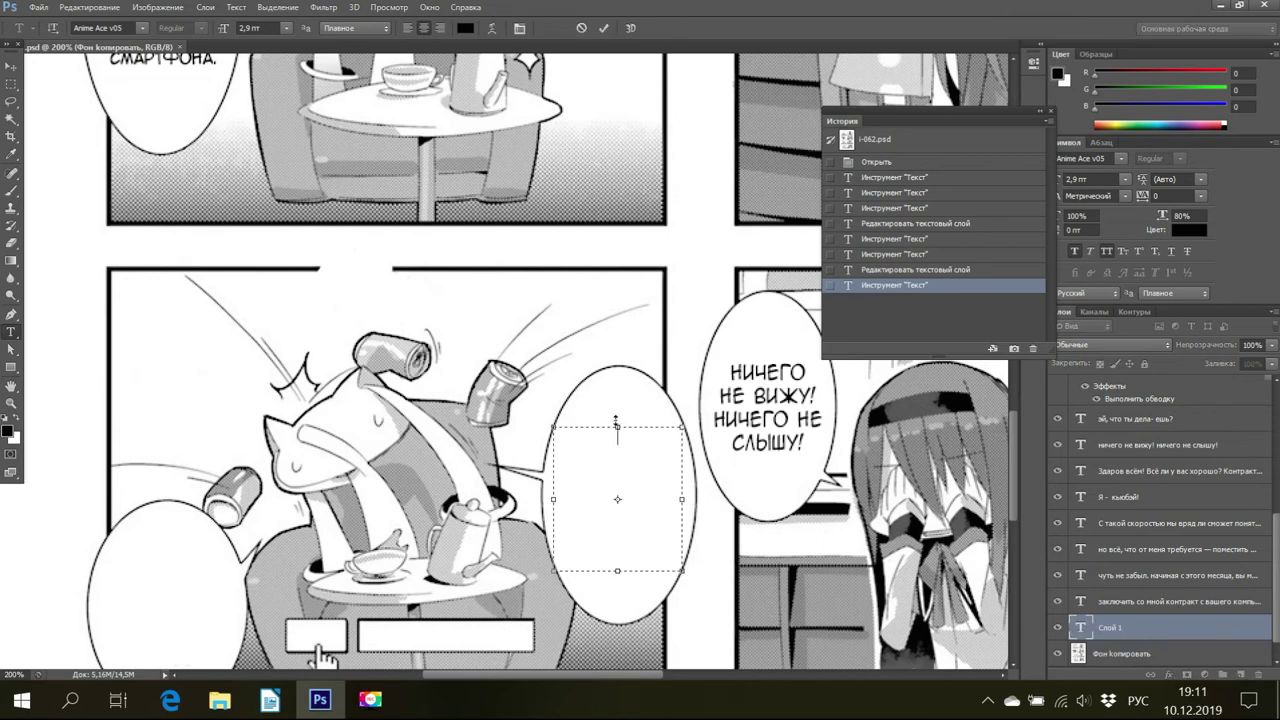
left_click_drag(617, 427, 617, 427)
right_click(634, 449)
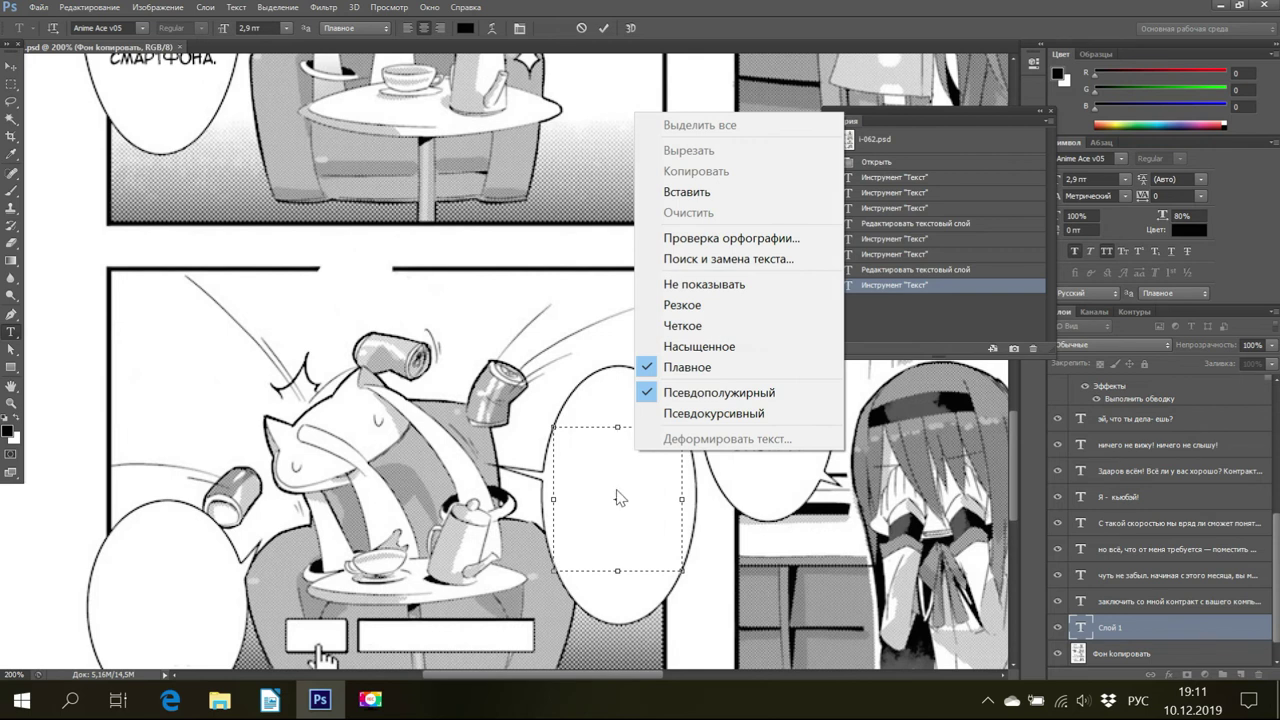
left_click(686, 192)
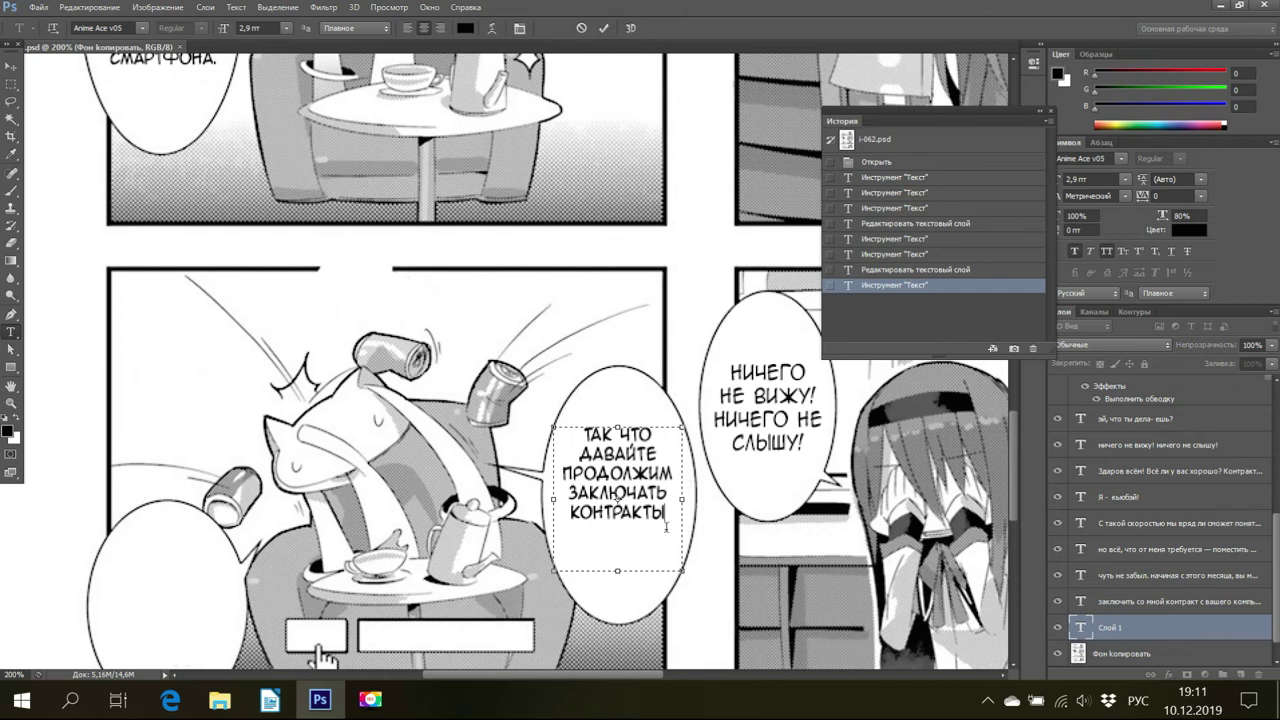
Lower the upper edge of the "так что давайте…" frame, trim its bottom, widen both sides slightly, and commit by selecting the "Фон копировать" layer.
left_click_drag(677, 512, 549, 420)
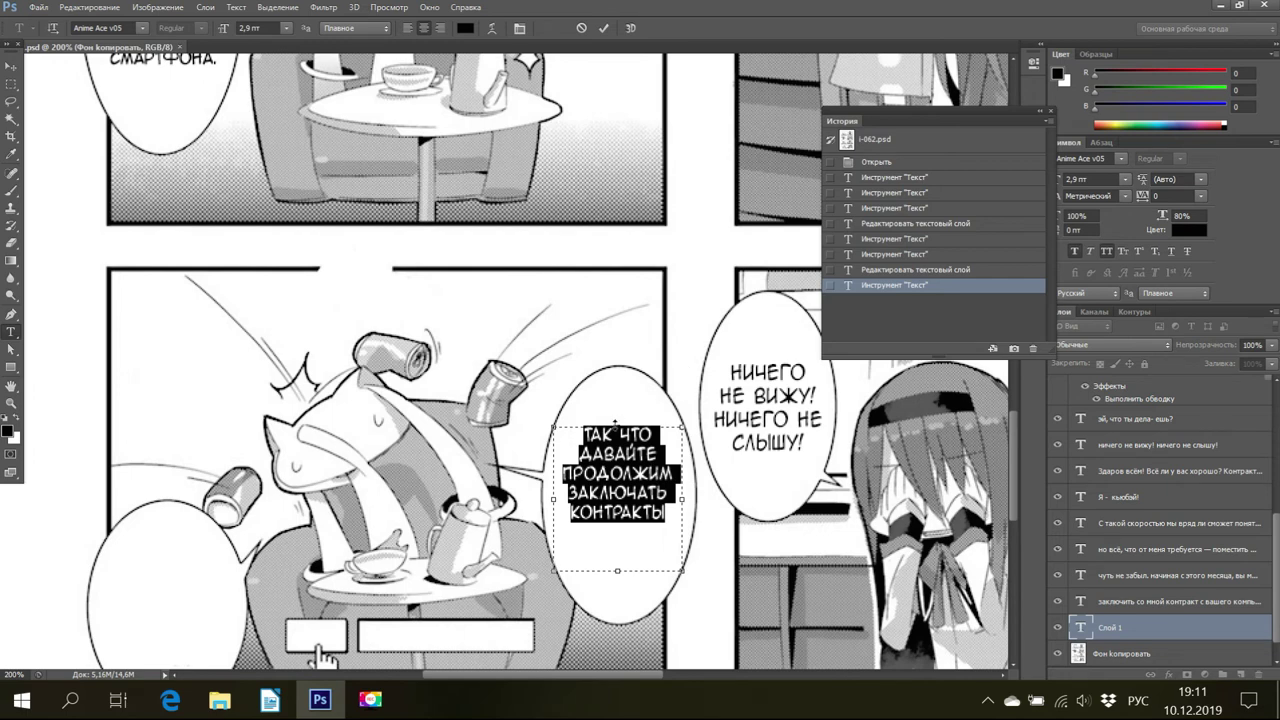
left_click_drag(615, 422, 617, 447)
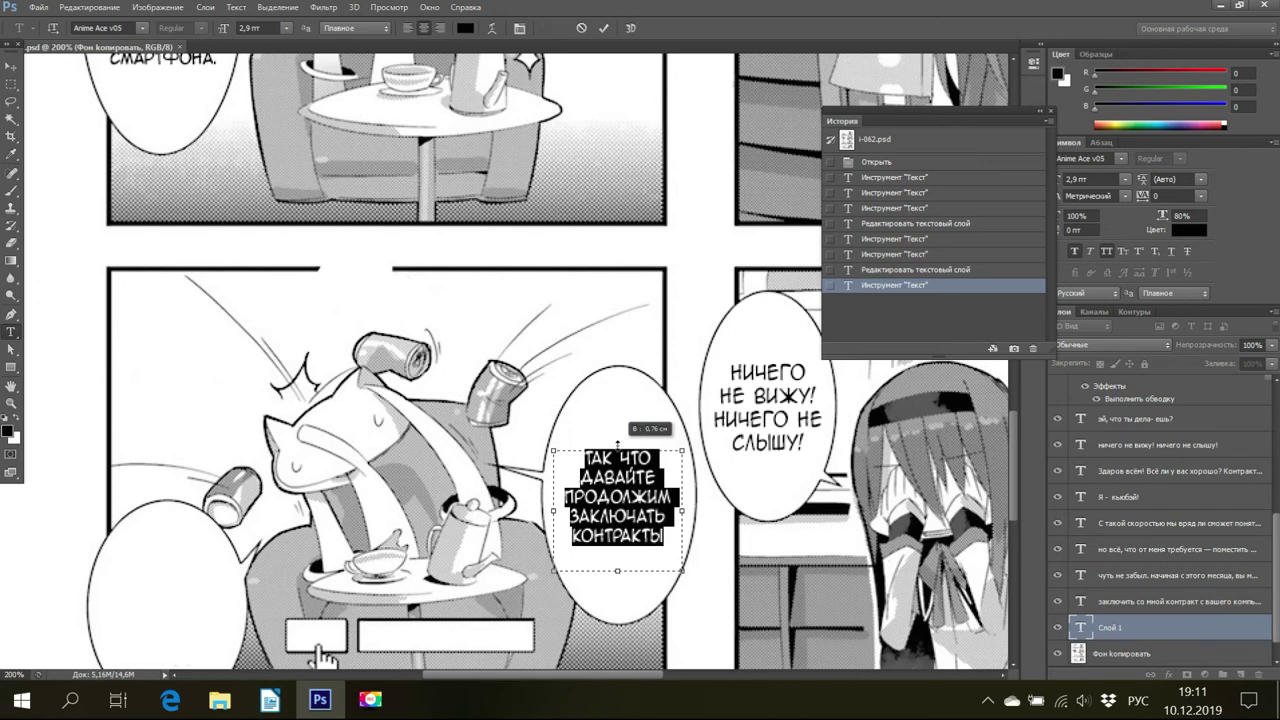
left_click_drag(617, 445, 614, 446)
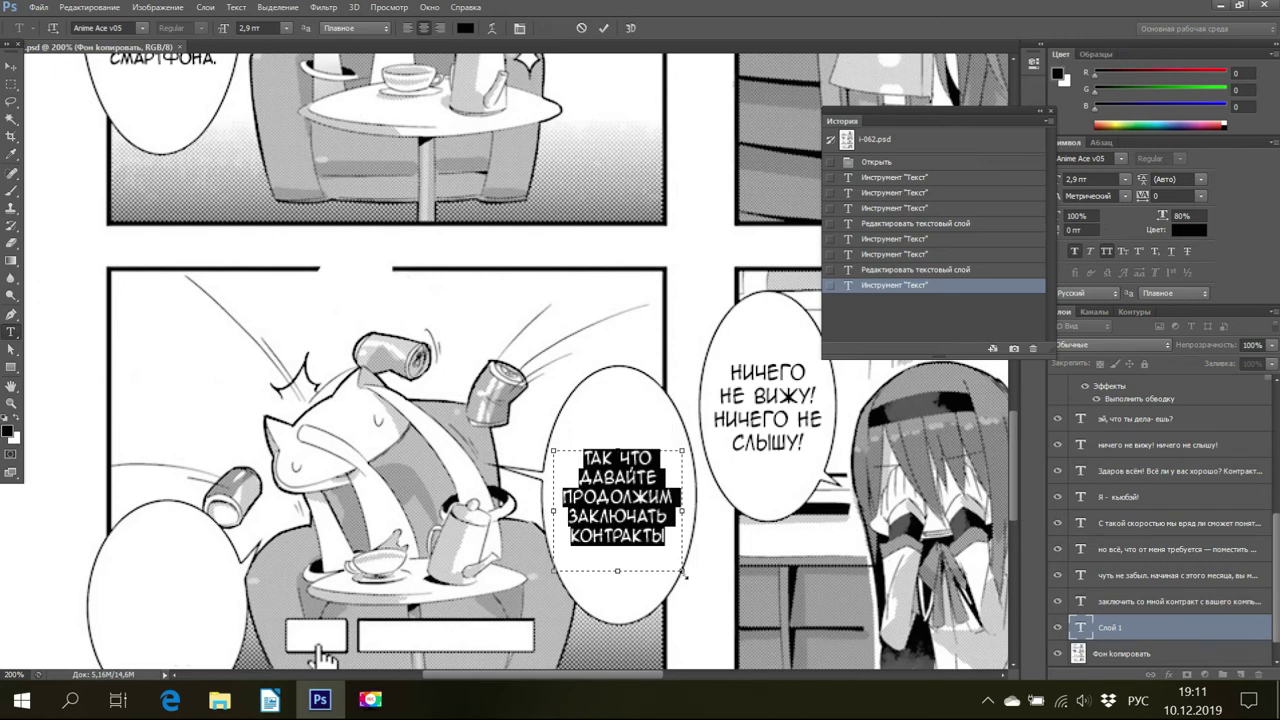
left_click_drag(684, 575, 689, 567)
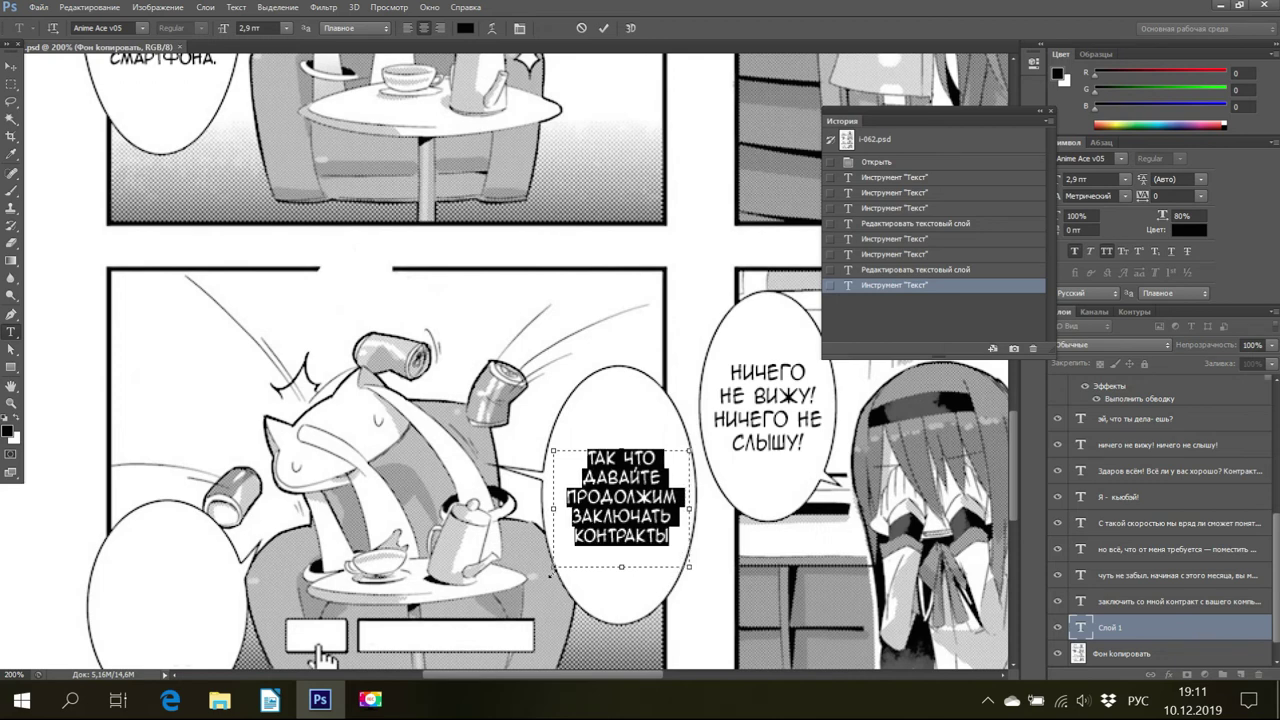
left_click_drag(551, 569, 572, 544)
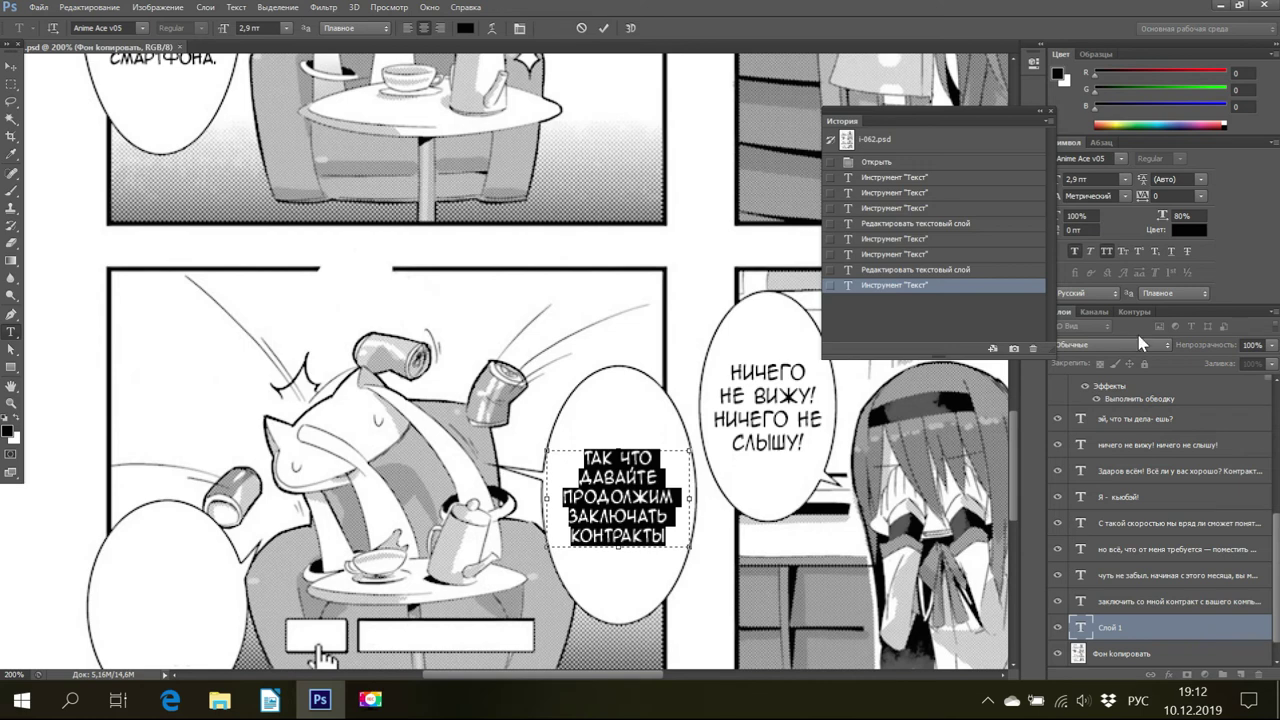
scroll(1110, 645, "down", 1)
left_click(1109, 638)
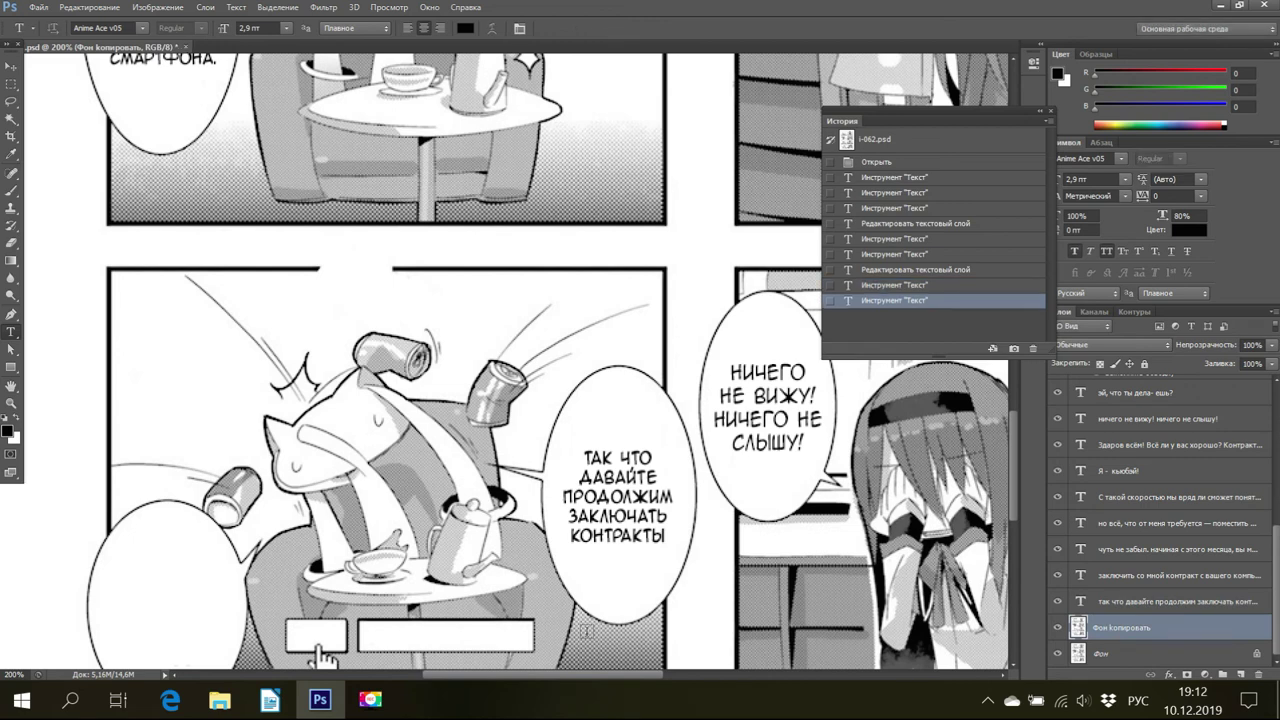
Switch to LibreOffice Writer and copy the line "ай! больно!!!" from the translation document.
left_click(269, 699)
left_click_drag(218, 580, 324, 584)
right_click(324, 584)
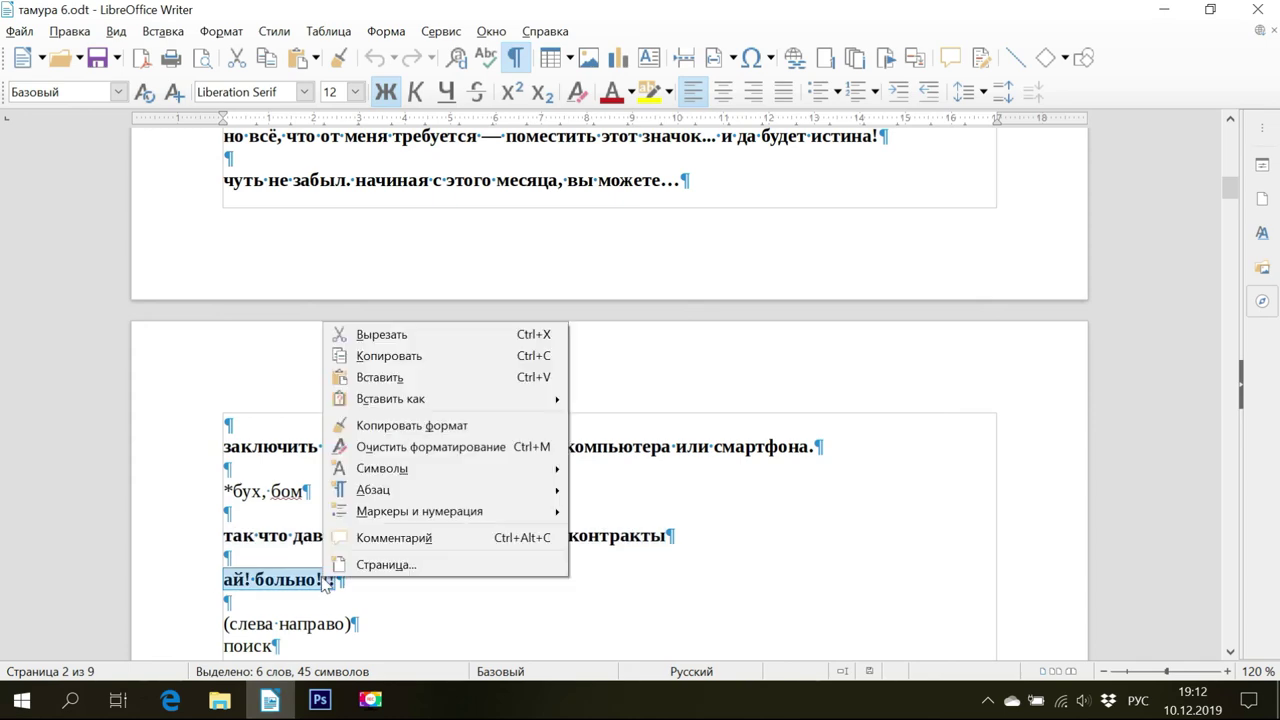
left_click(388, 356)
Return to Photoshop, draw a text frame in the panel's lower-left bubble, widen it to the bubble's sides, and paste the copied line.
left_click(320, 699)
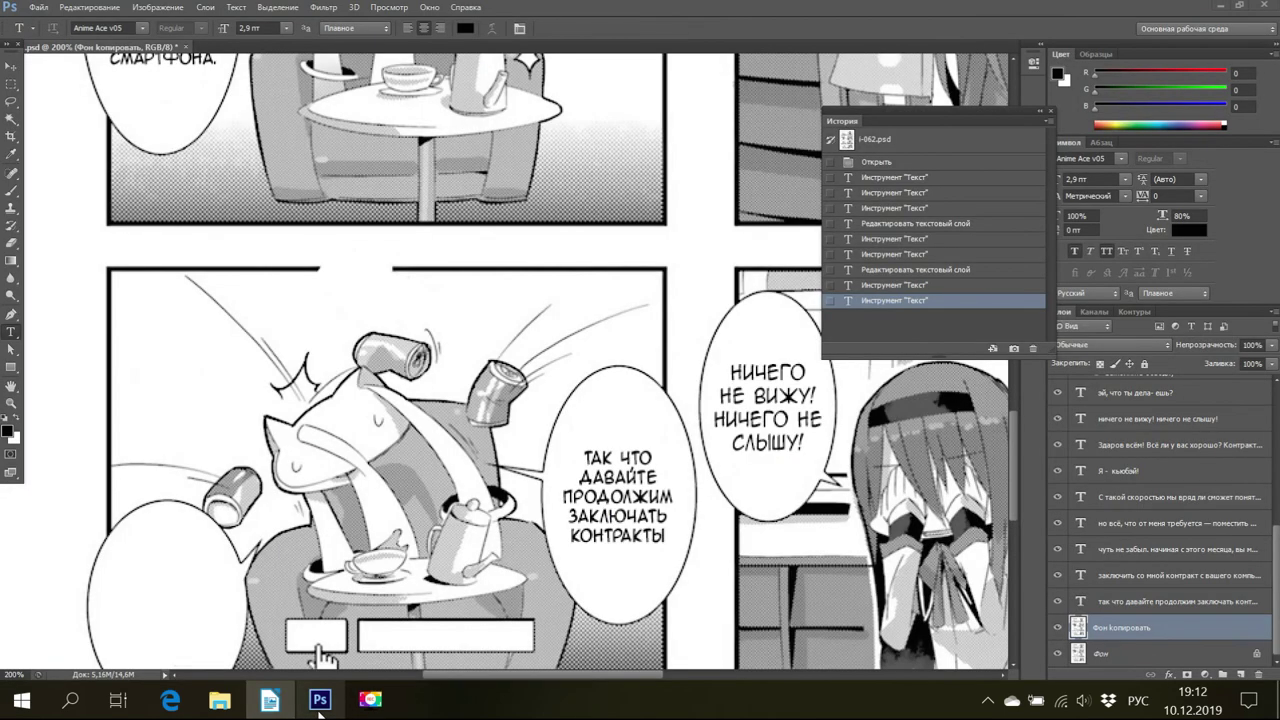
key("space")
scroll(612, 642, "down", 3)
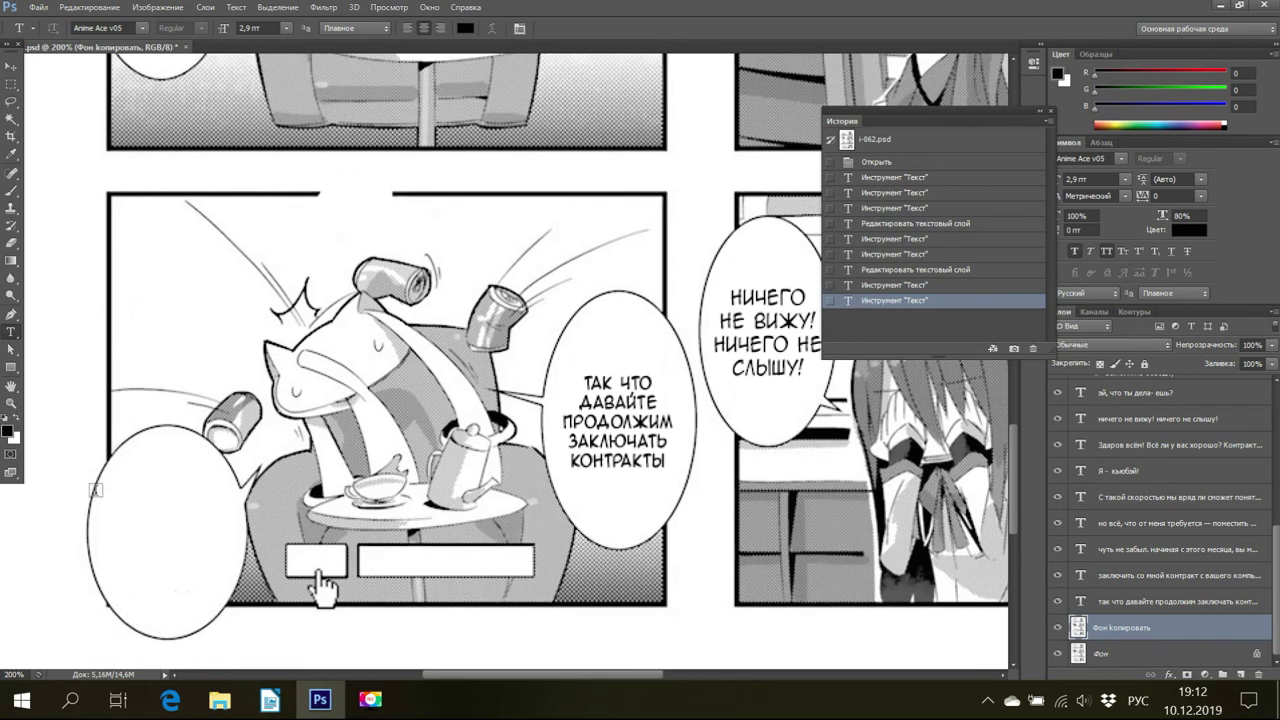
left_click_drag(95, 490, 242, 583)
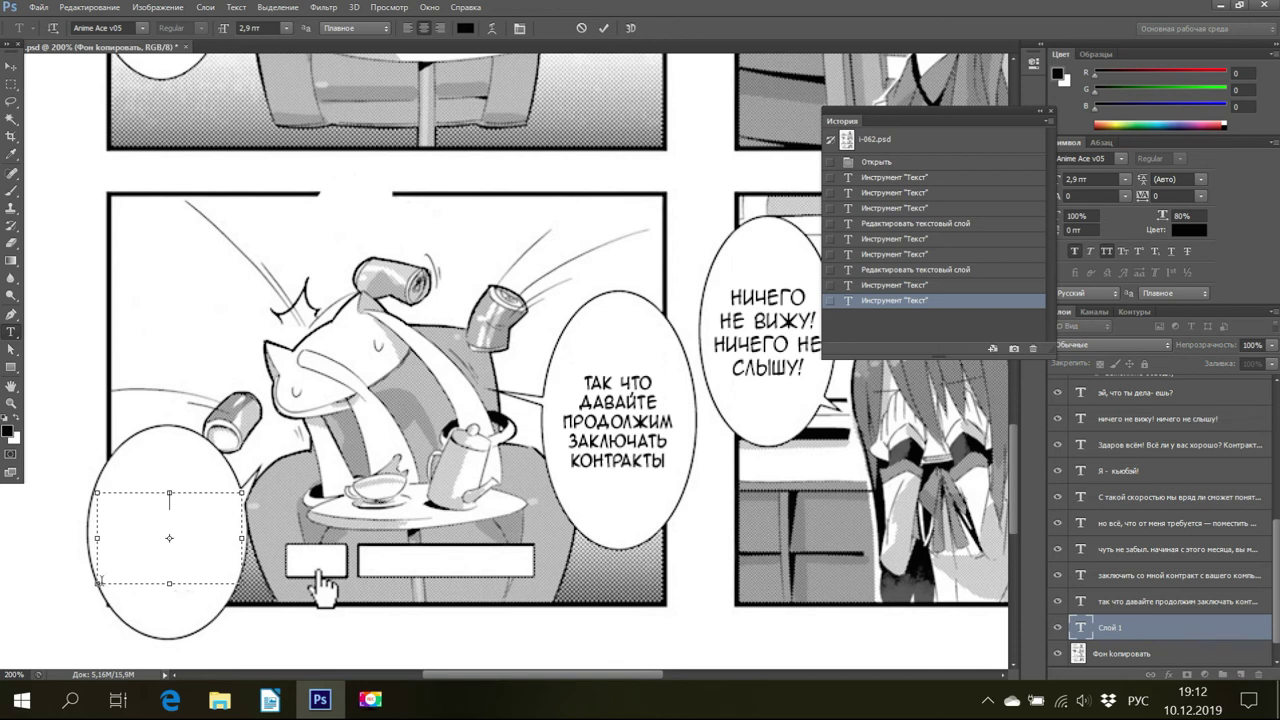
left_click_drag(97, 582, 90, 580)
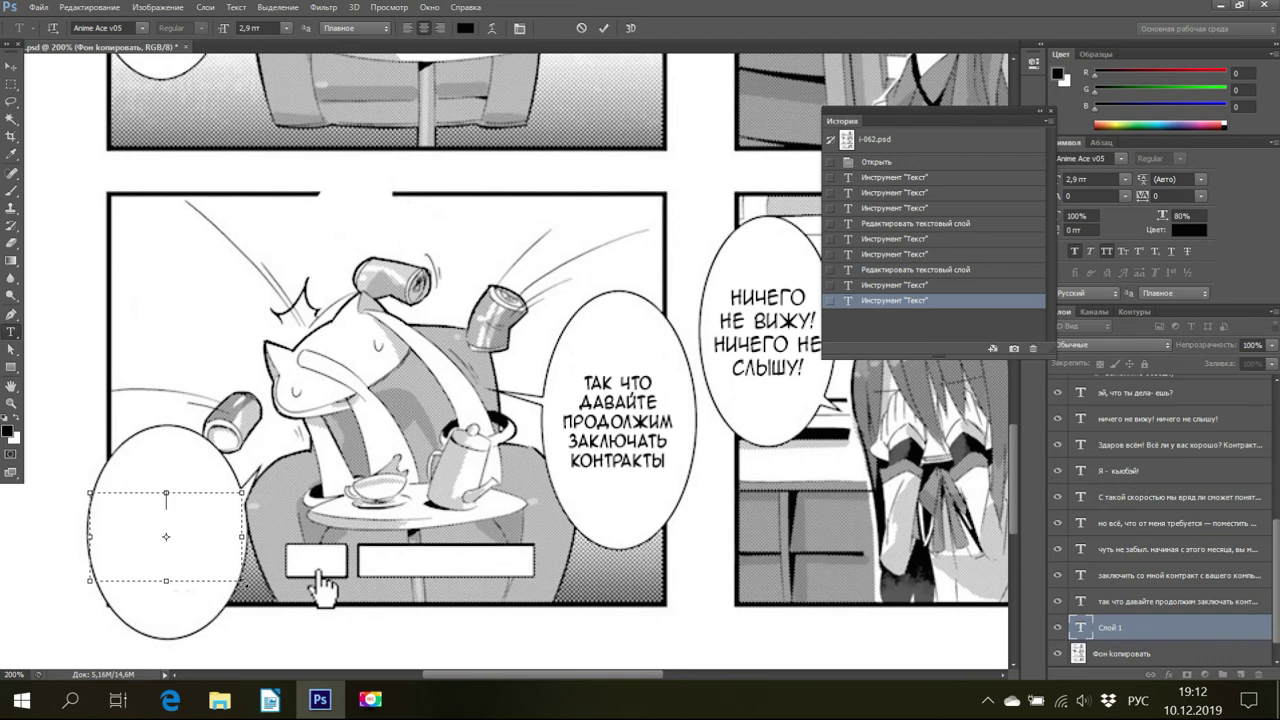
left_click_drag(242, 580, 320, 588)
right_click(173, 510)
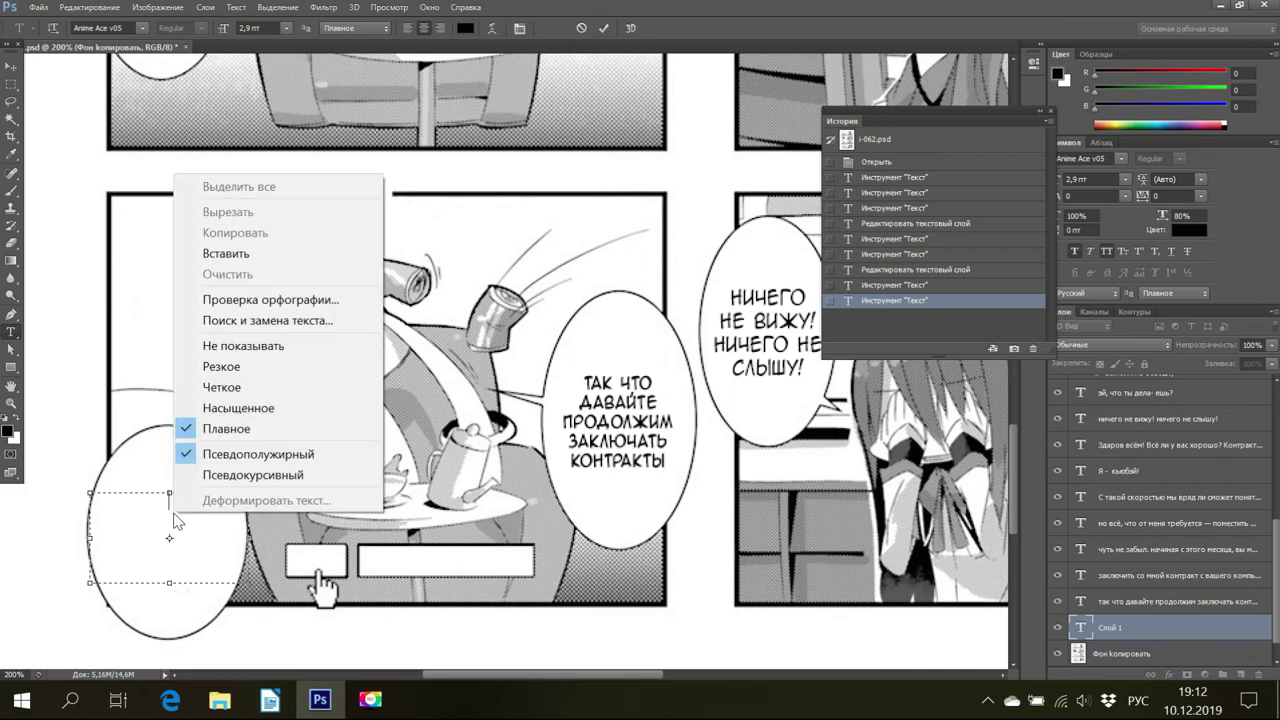
left_click(237, 256)
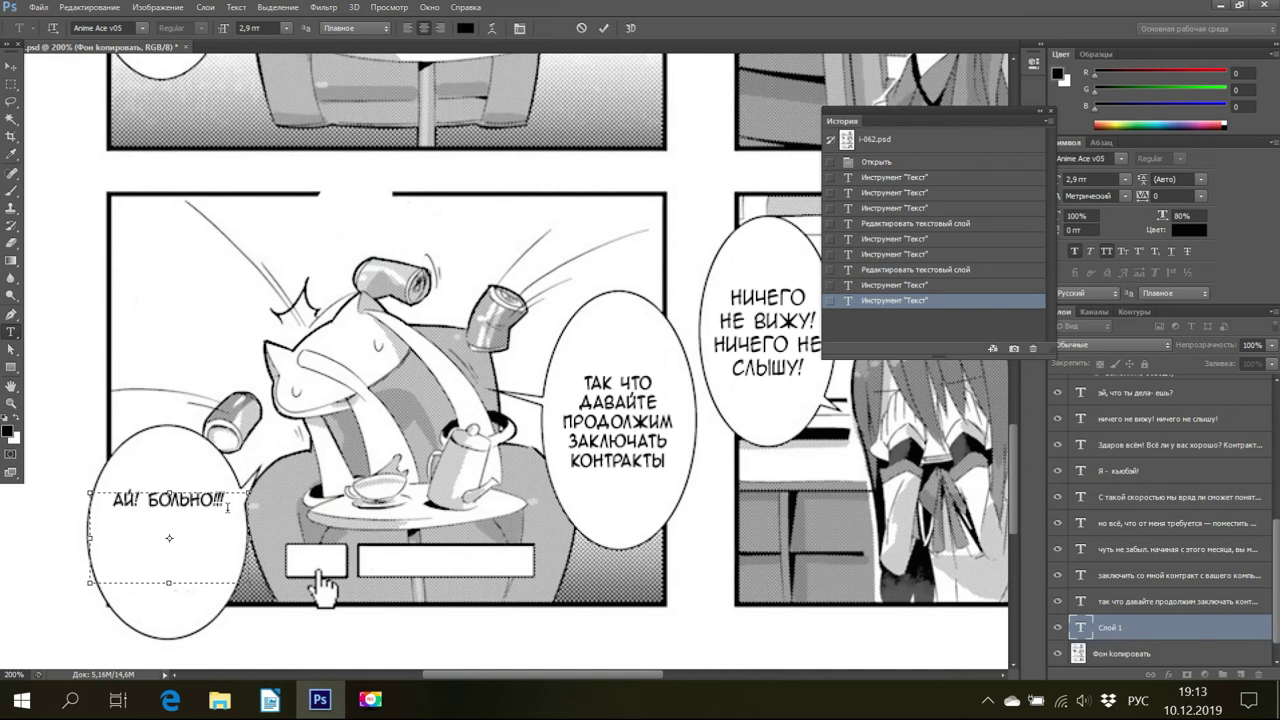
Set the font size of the whole "ай! больно!!!" text to 4 pt and break the line before "больно!!!".
key("ctrl+a")
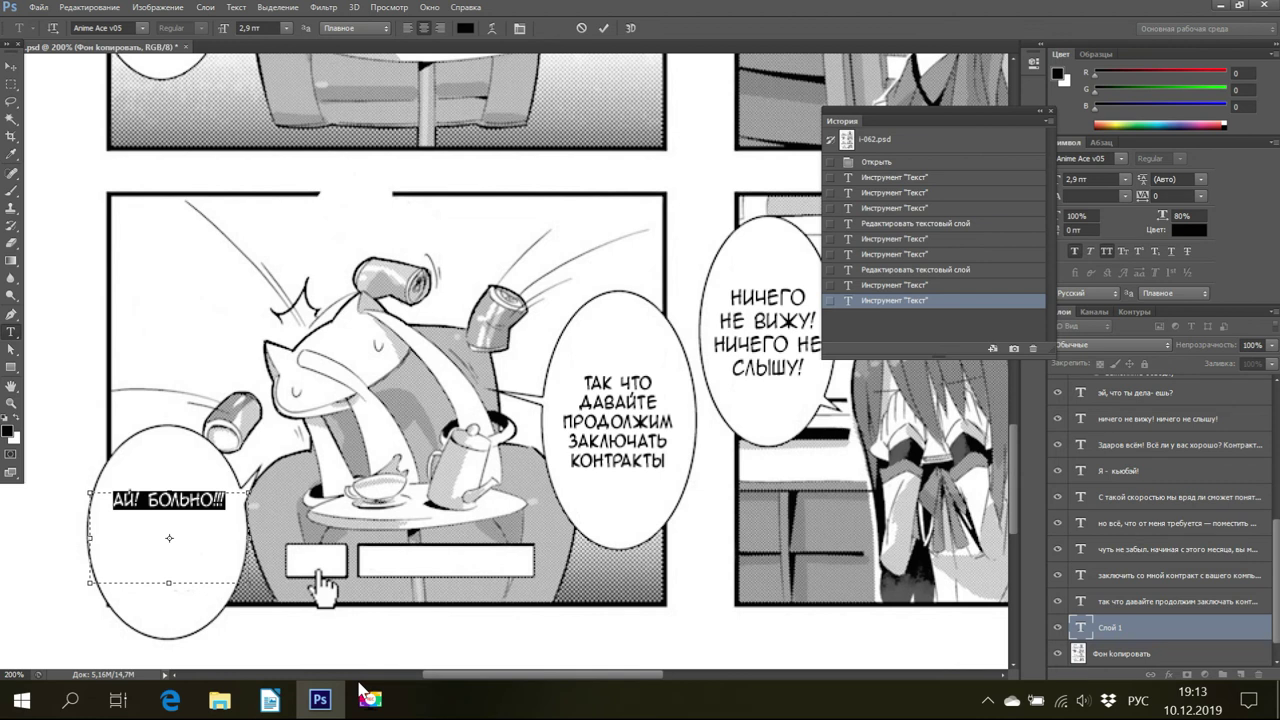
mouse_move(318, 698)
left_click(1125, 179)
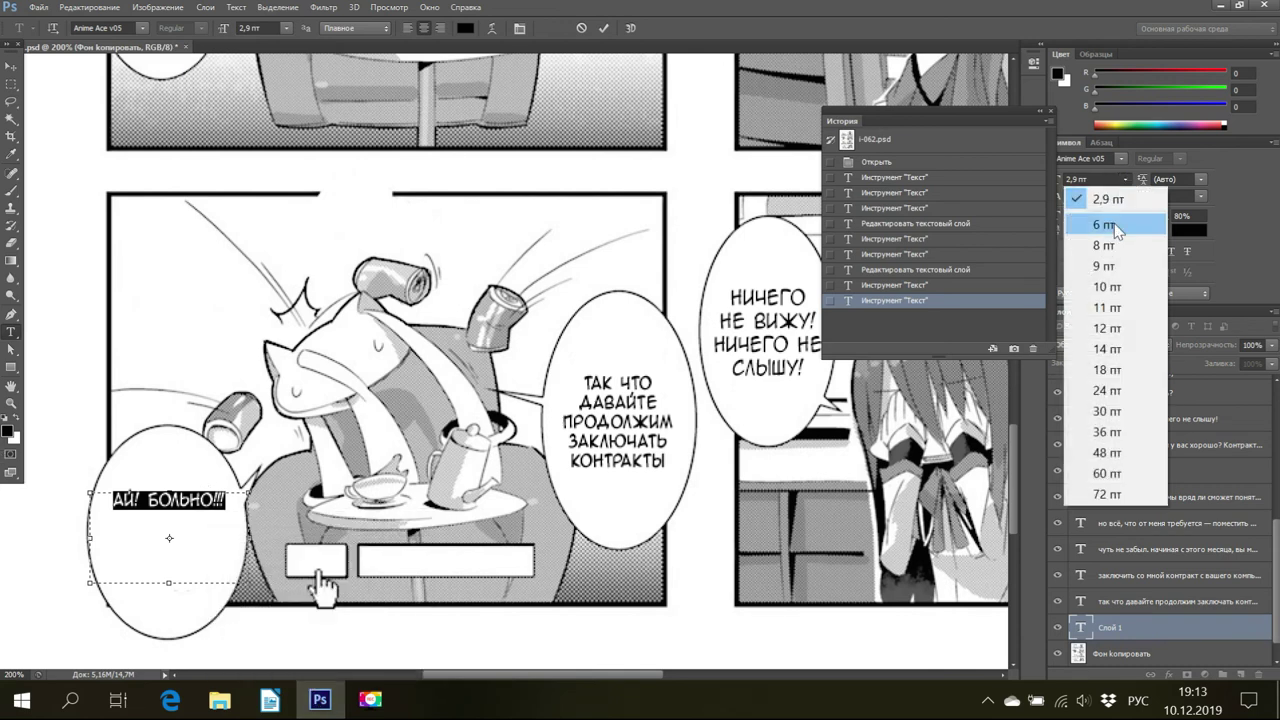
left_click(1112, 225)
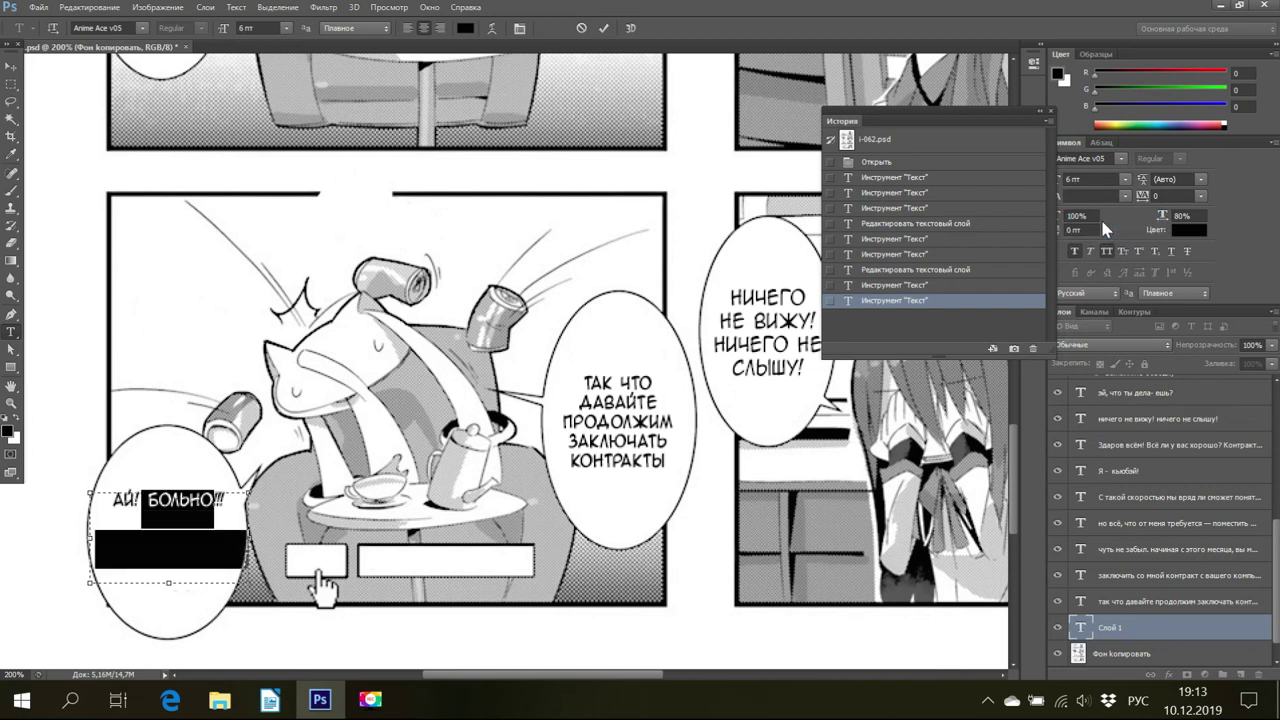
left_click(1090, 179)
type("4")
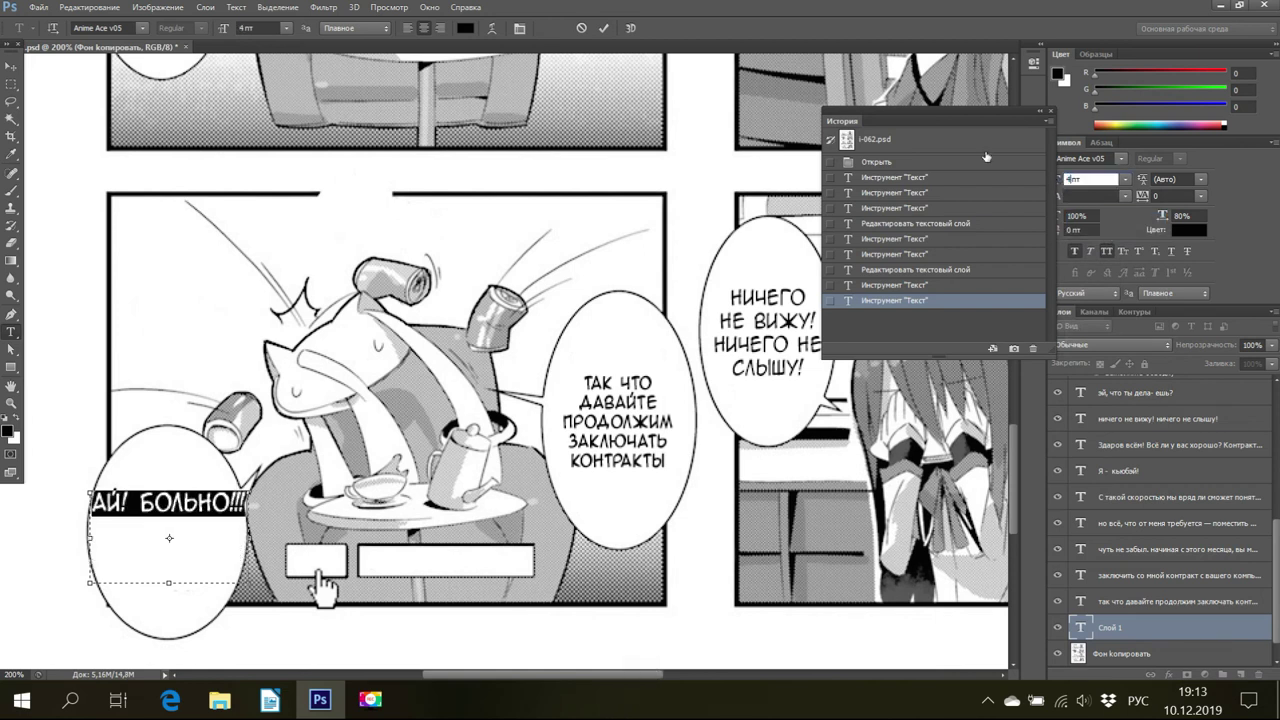
left_click(117, 525)
key("Return")
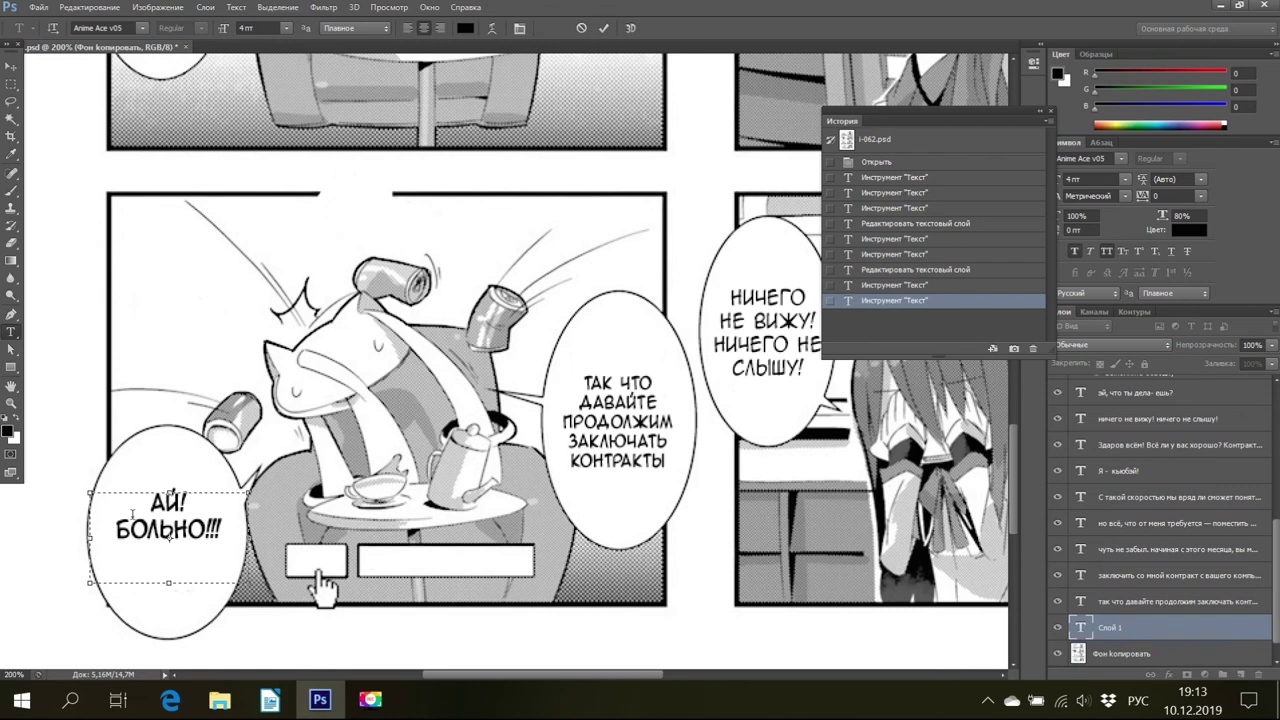
Set the font size of the whole "ай! больно!!!" text to 4,5 pt.
key("ctrl+a")
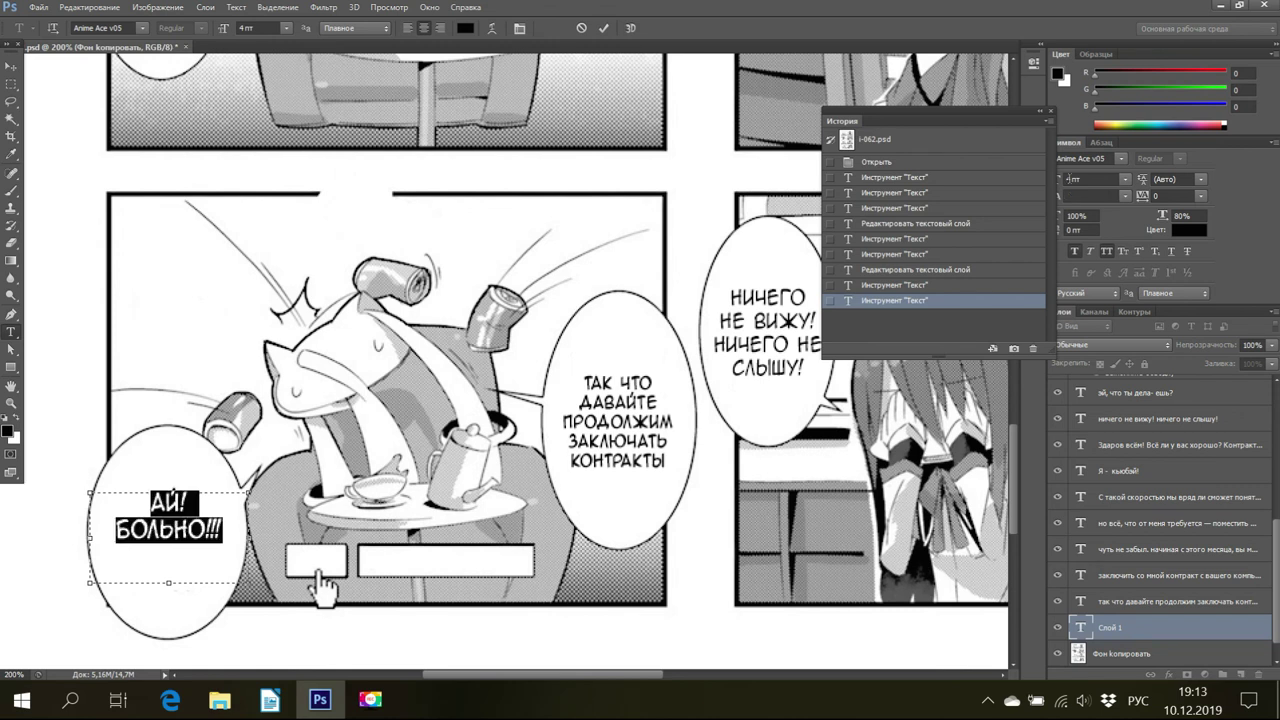
left_click(1090, 179)
type(",")
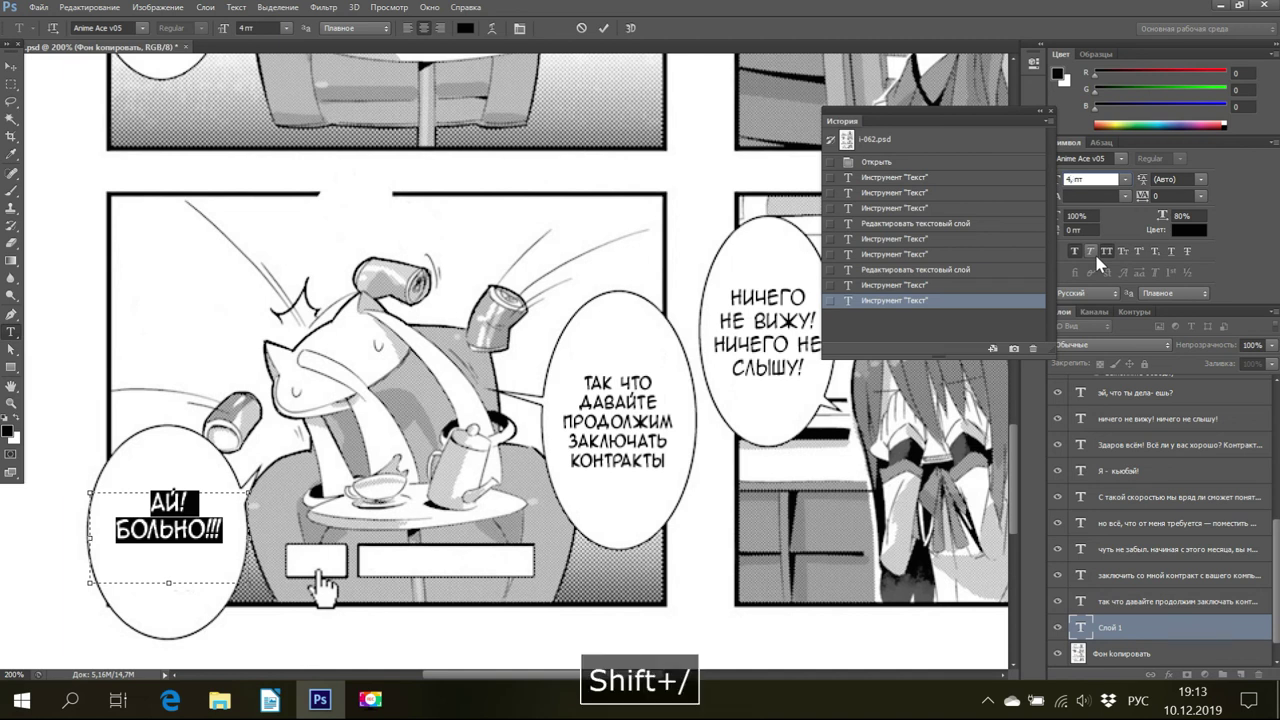
type("5")
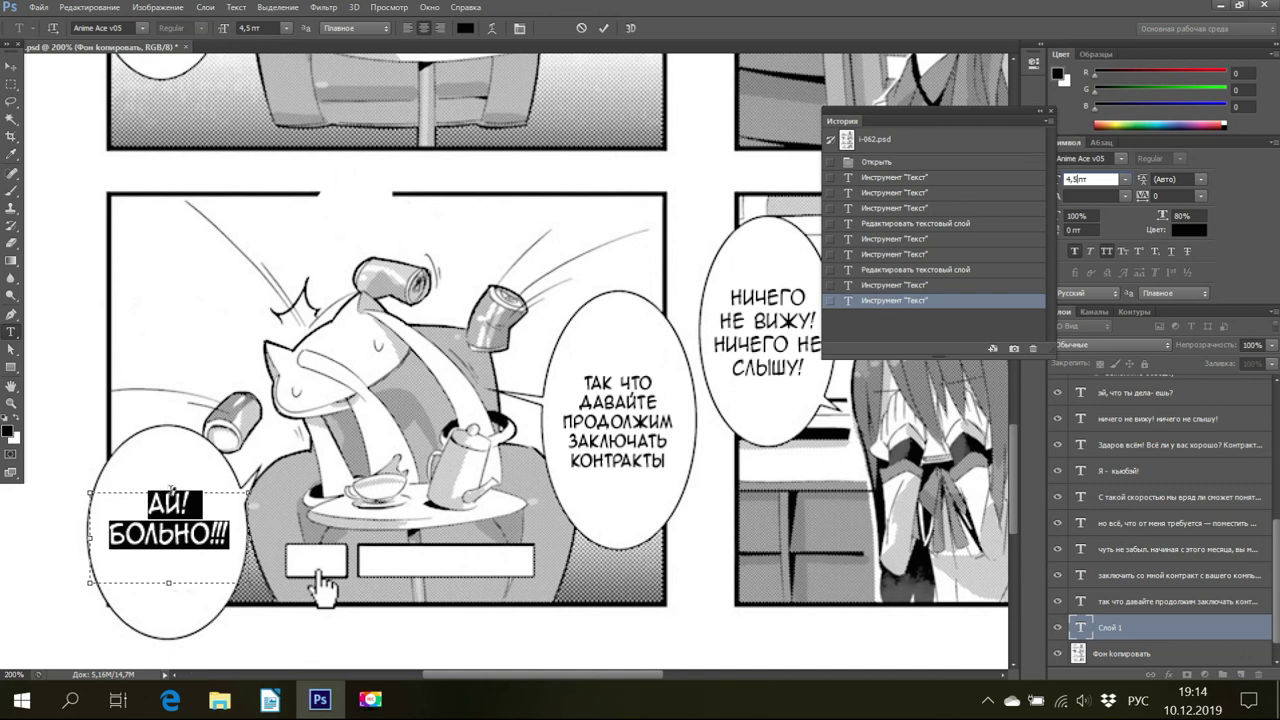
Lower the upper edge of the "ай! больно!!!" frame, raise its bottom, widen both sides slightly, and commit by selecting the "Фон копировать" layer.
left_click_drag(170, 487, 169, 497)
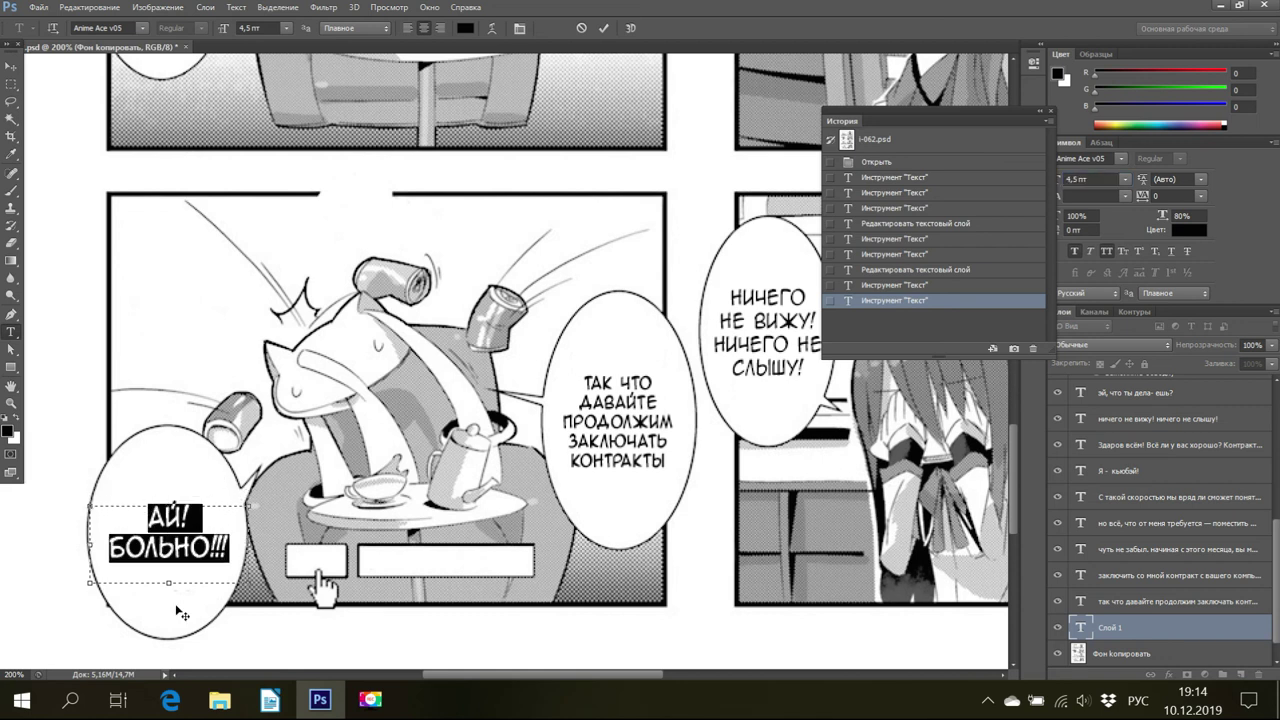
left_click_drag(168, 583, 161, 571)
left_click_drag(88, 567, 84, 569)
left_click_drag(245, 567, 248, 567)
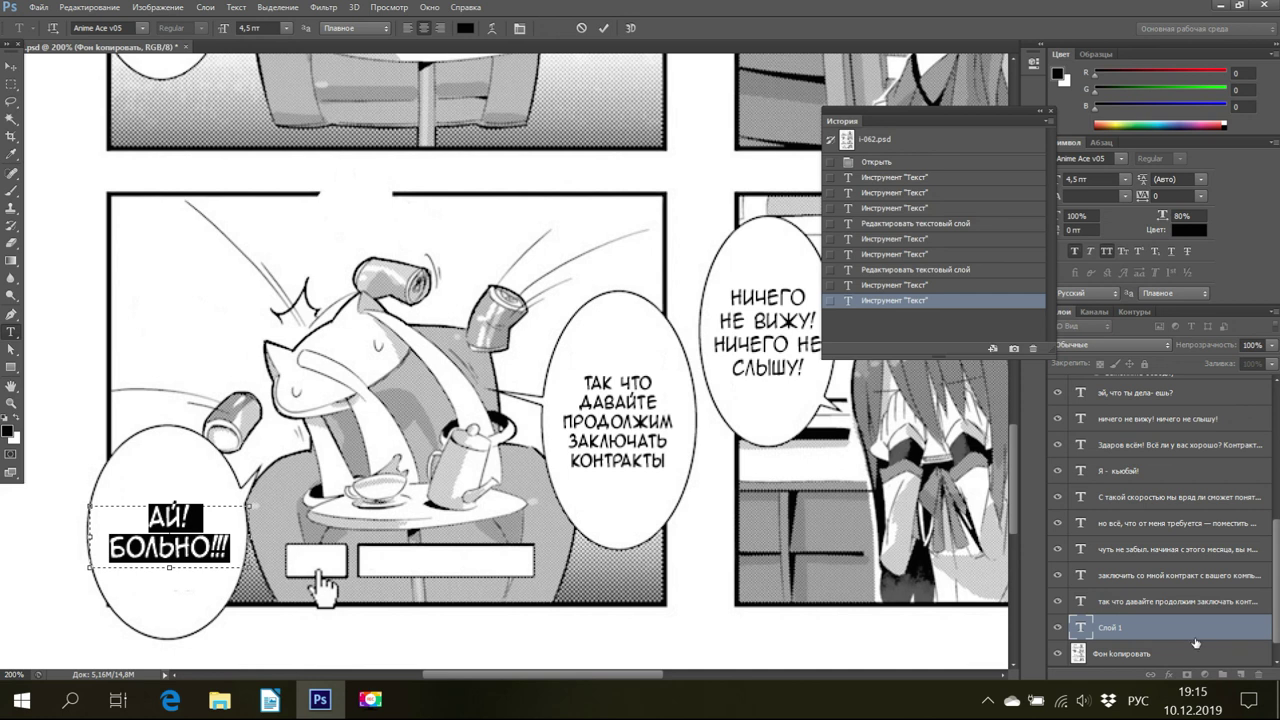
scroll(1179, 643, "down", 1)
left_click(1144, 630)
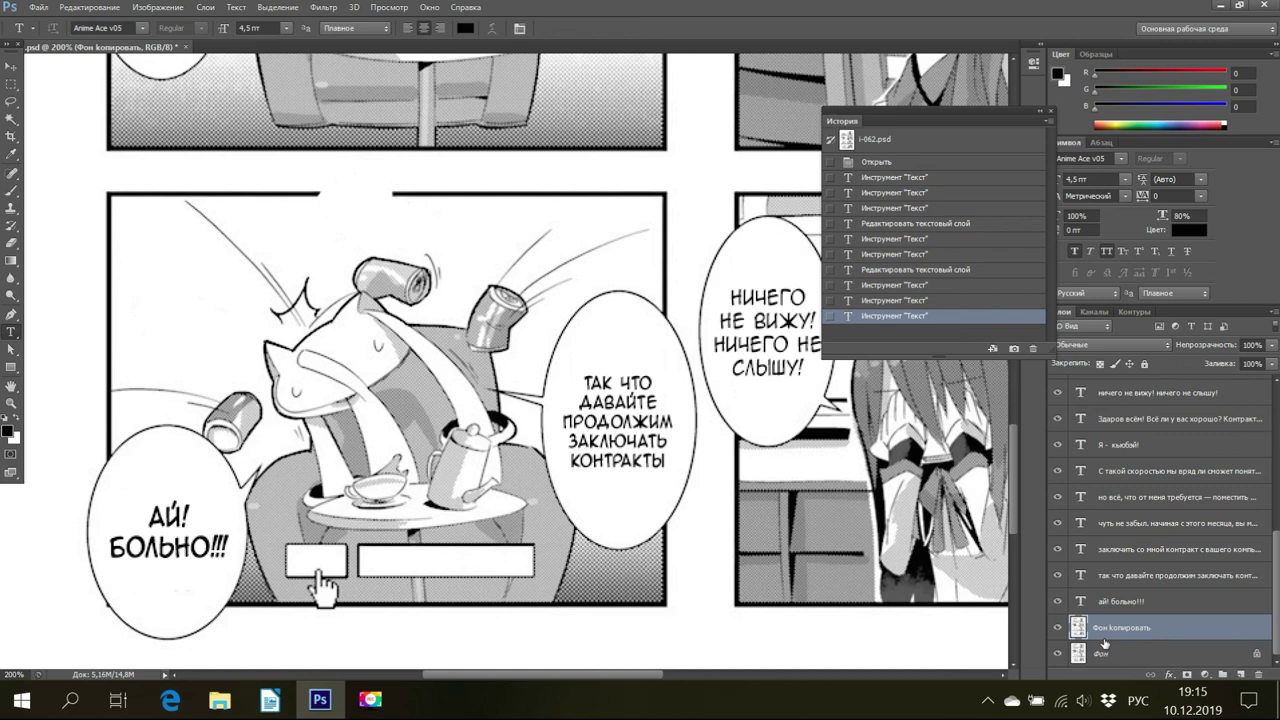
left_click(366, 706)
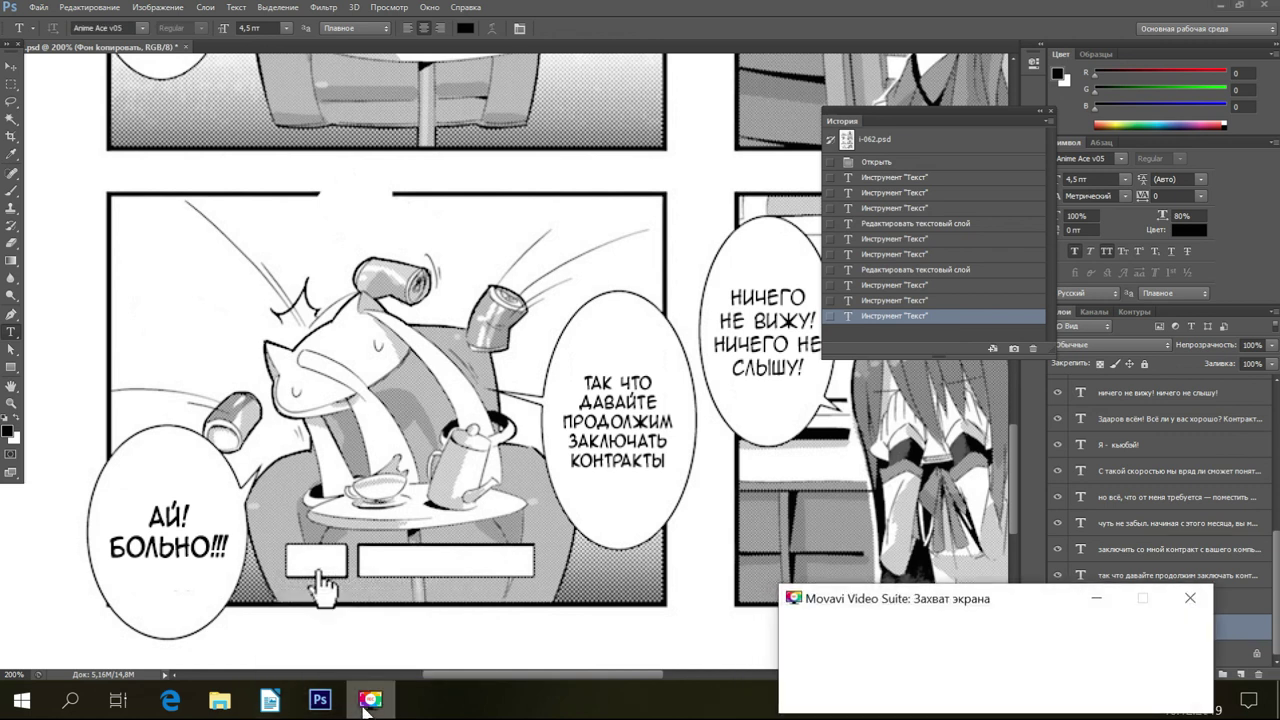